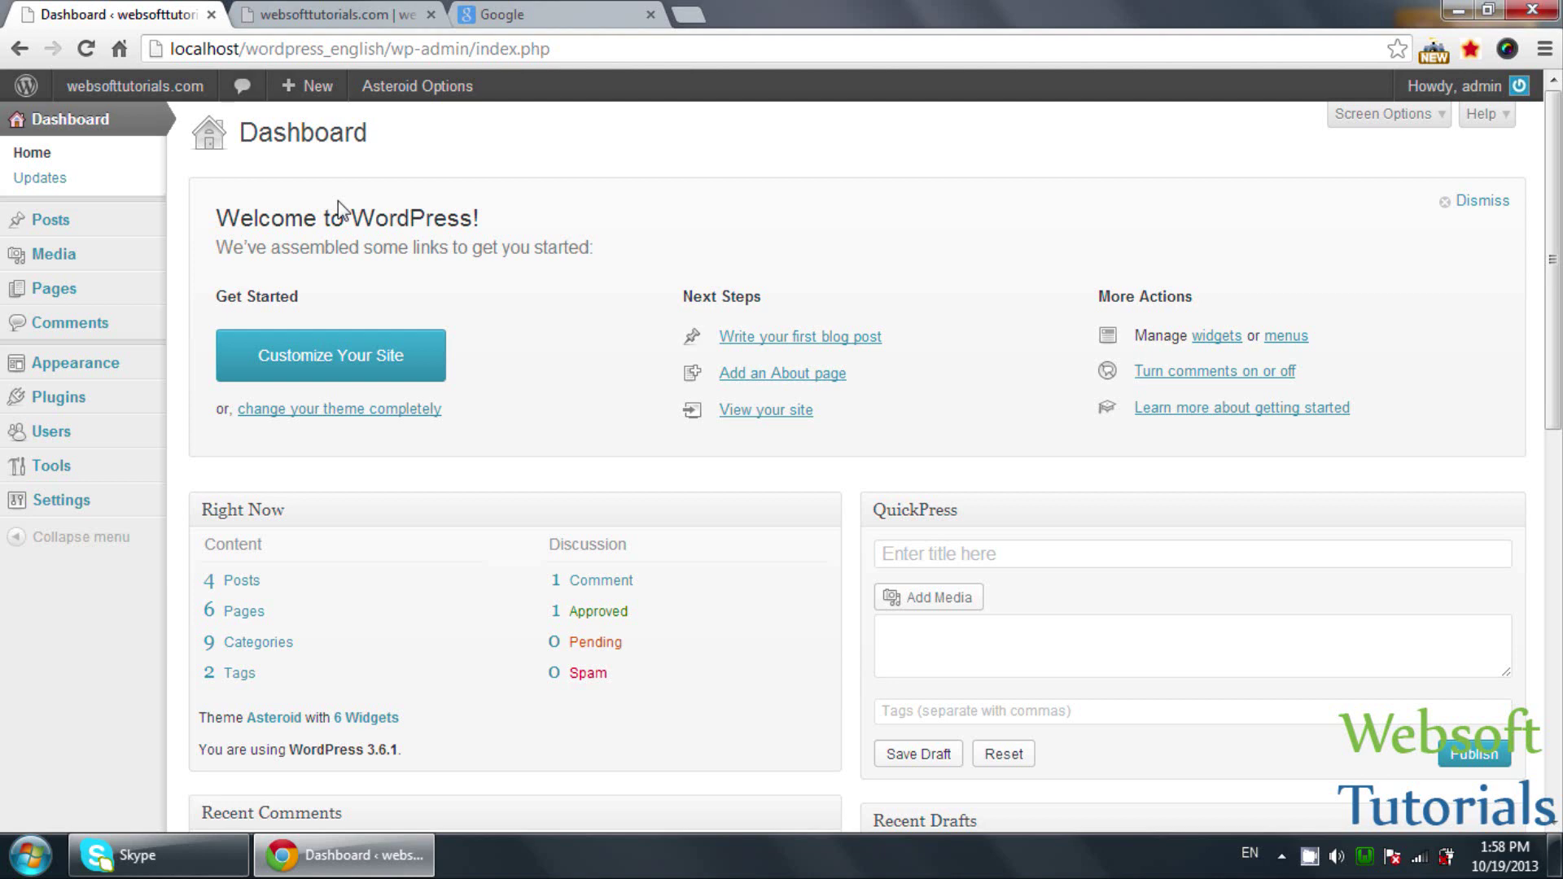
- Activate the Twenty Twelve theme in place of Asteroid on the Themes page
mouse_move(114, 362)
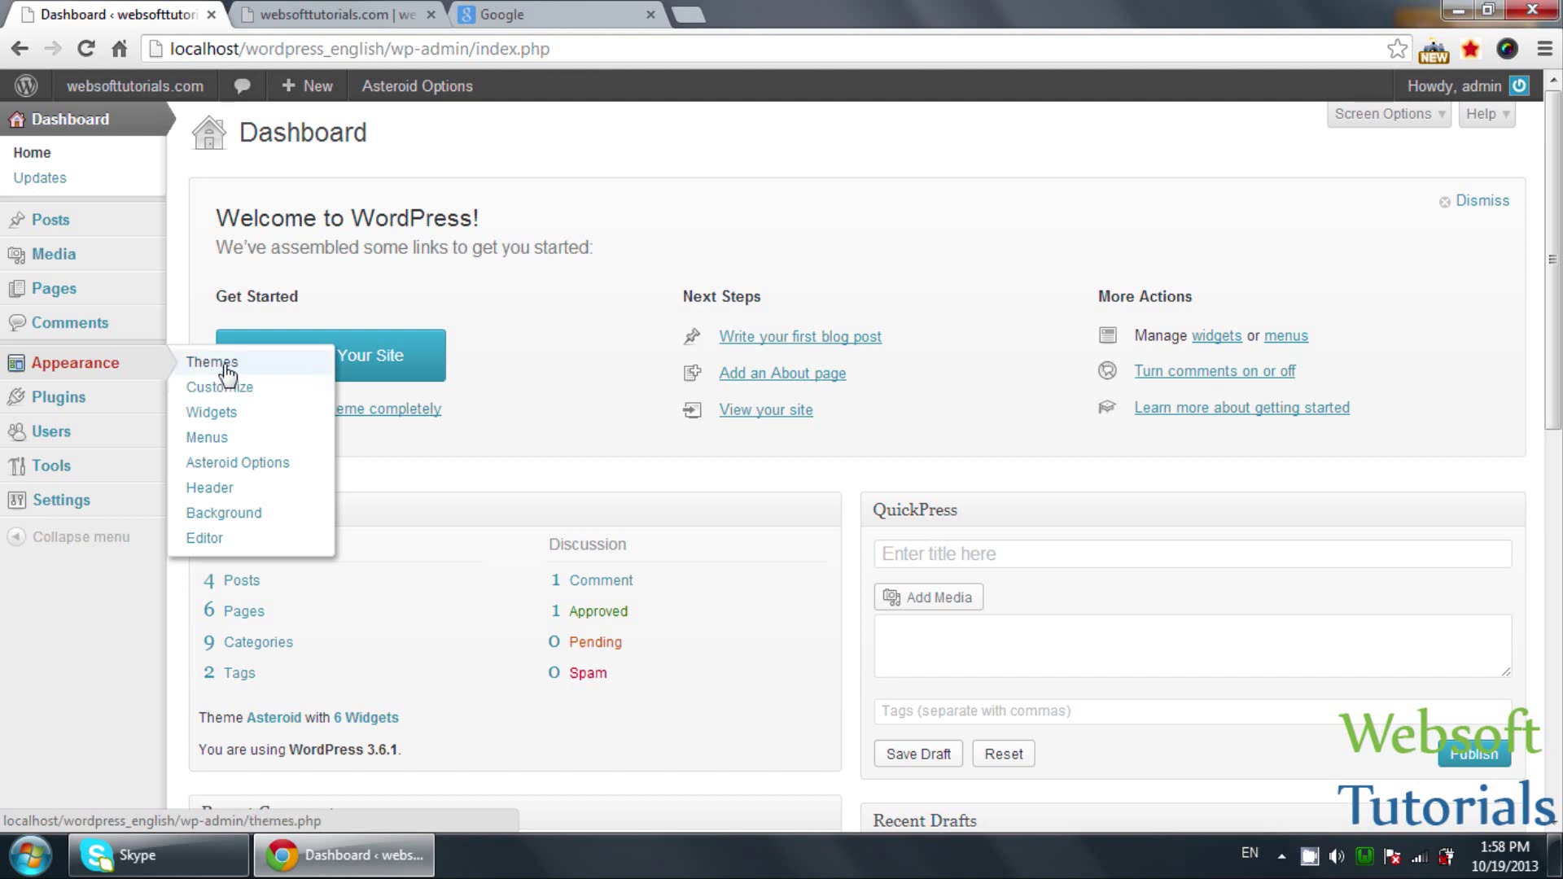
click(228, 373)
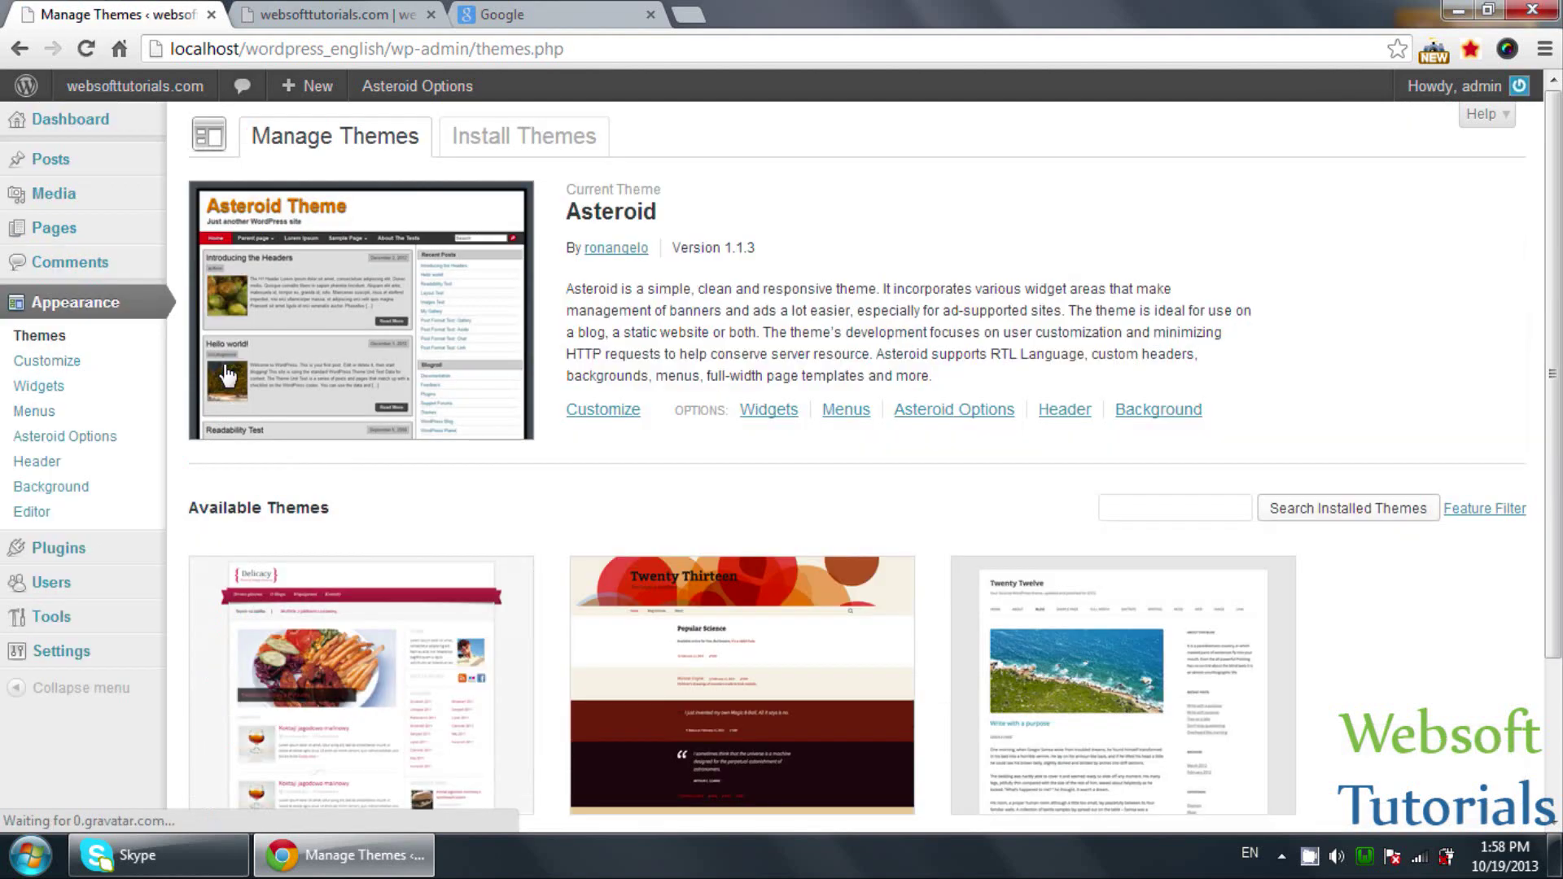
scroll(600, 631, down, 3)
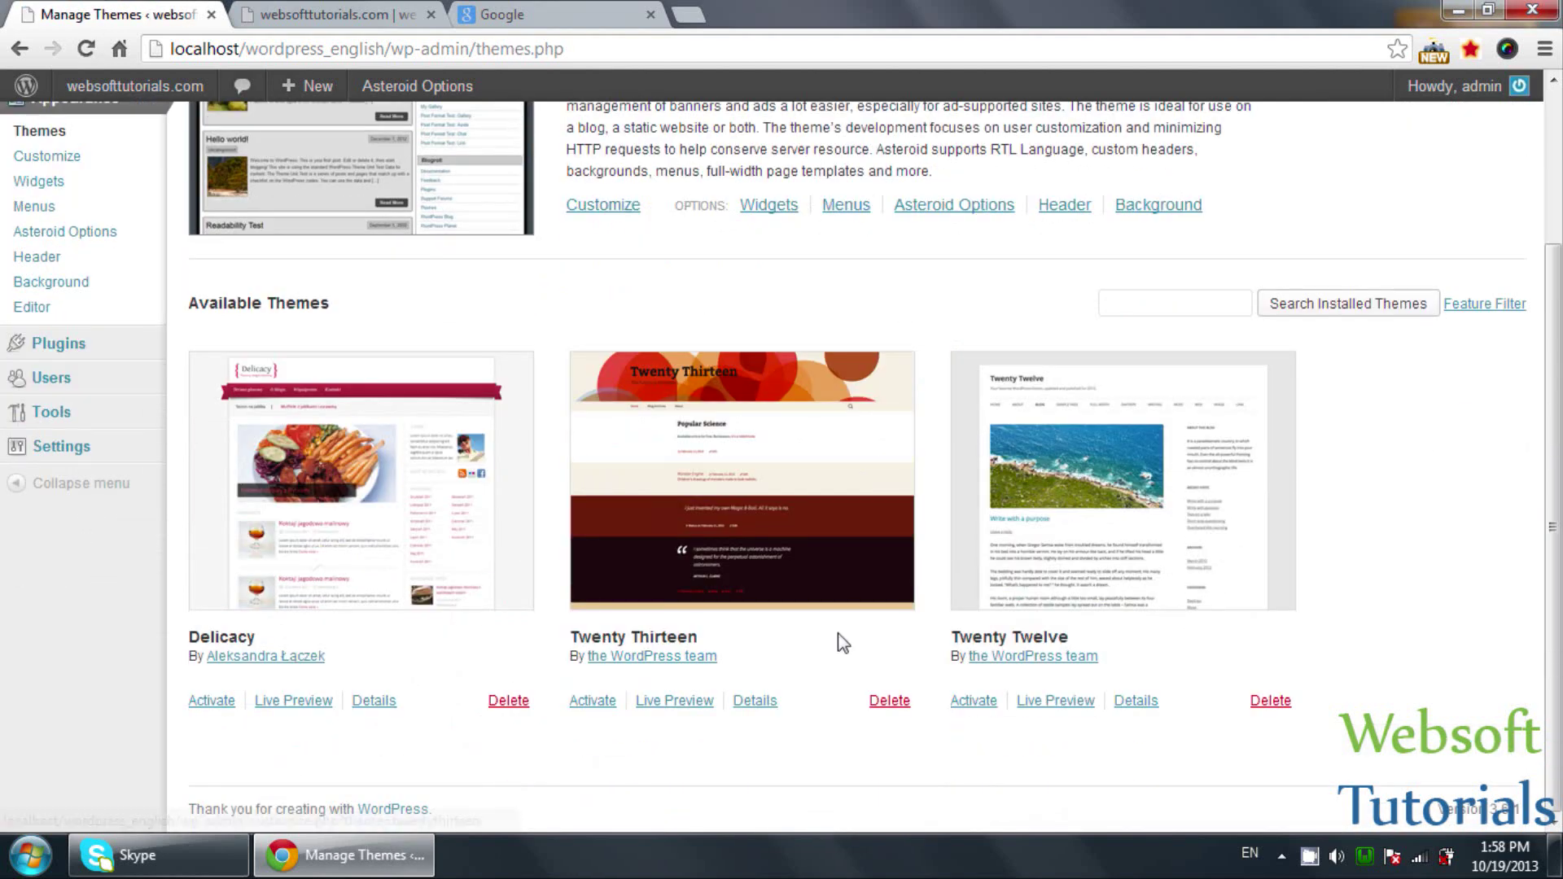
click(974, 702)
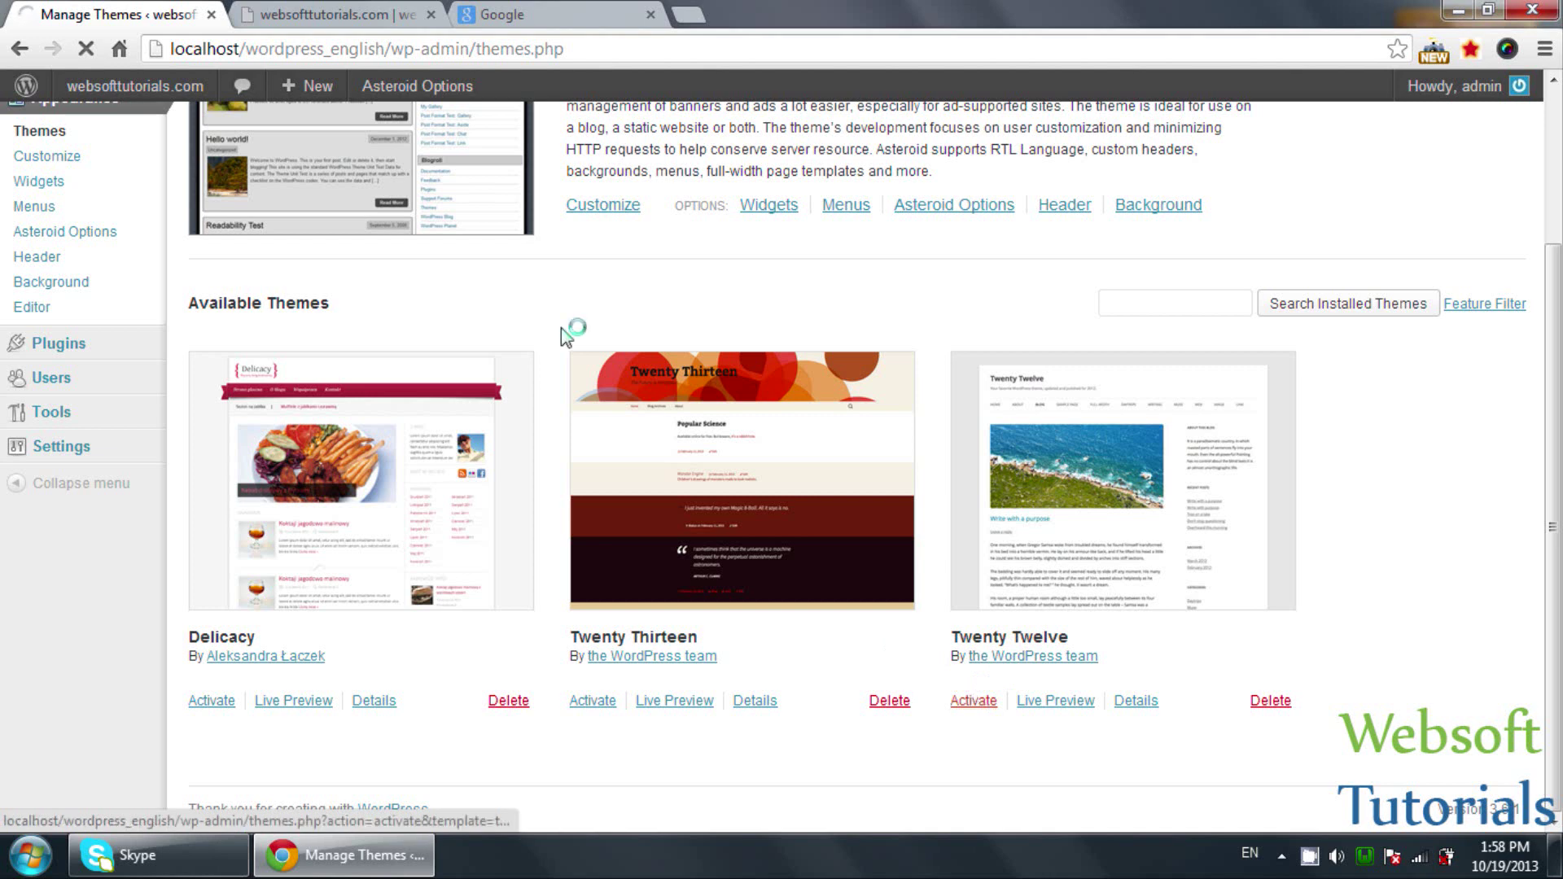
- Reload the live site to confirm the Twenty Twelve layout, comparing it with the Themes page
click(334, 14)
key(F5)
mouse_move(93, 171)
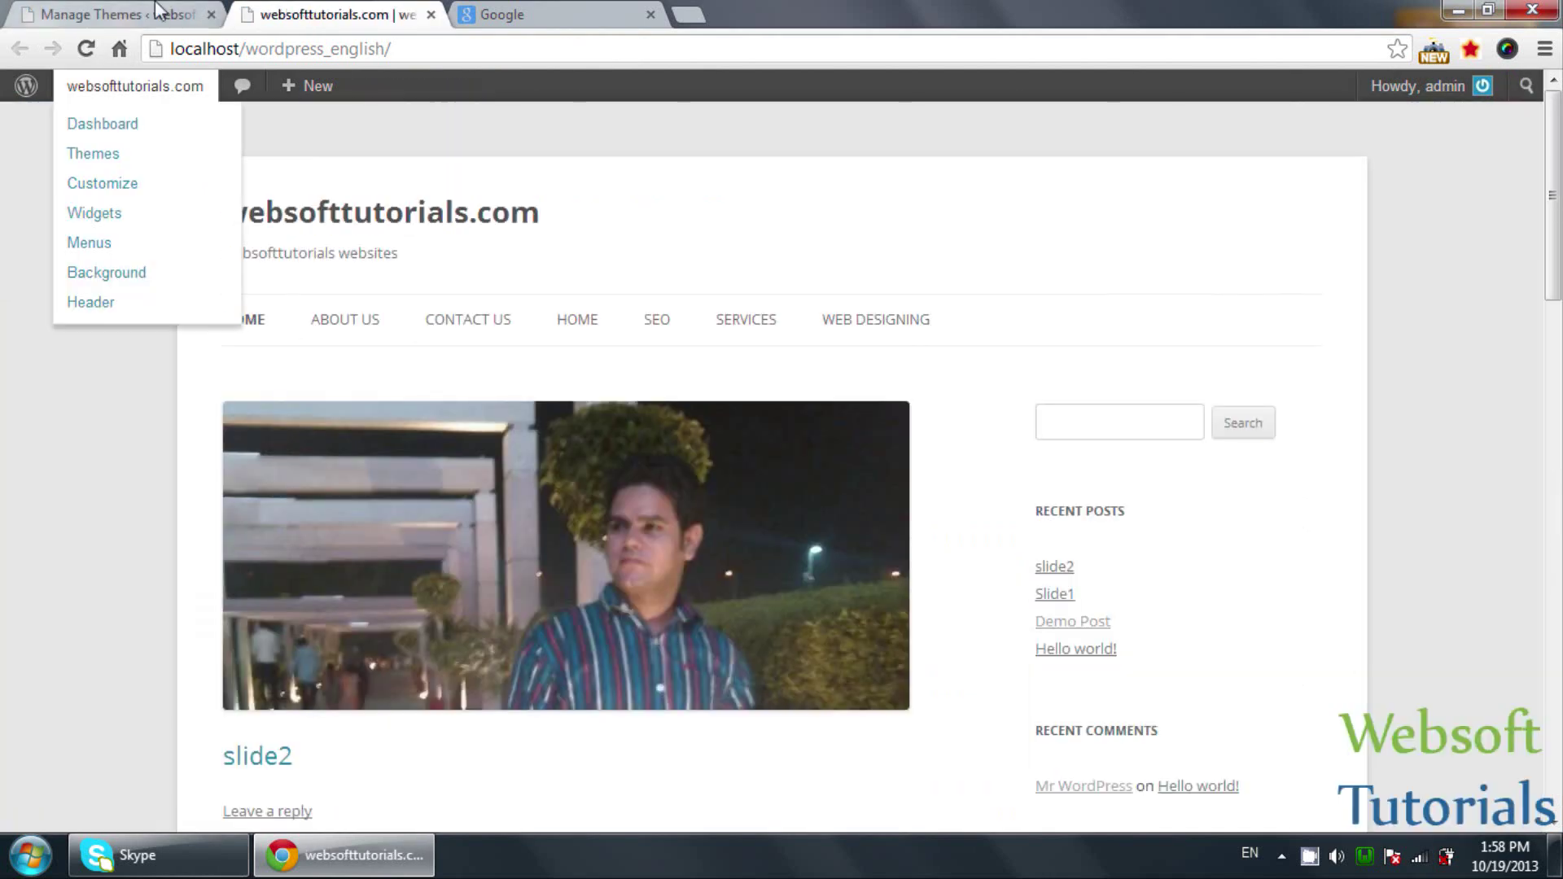
click(154, 14)
click(334, 14)
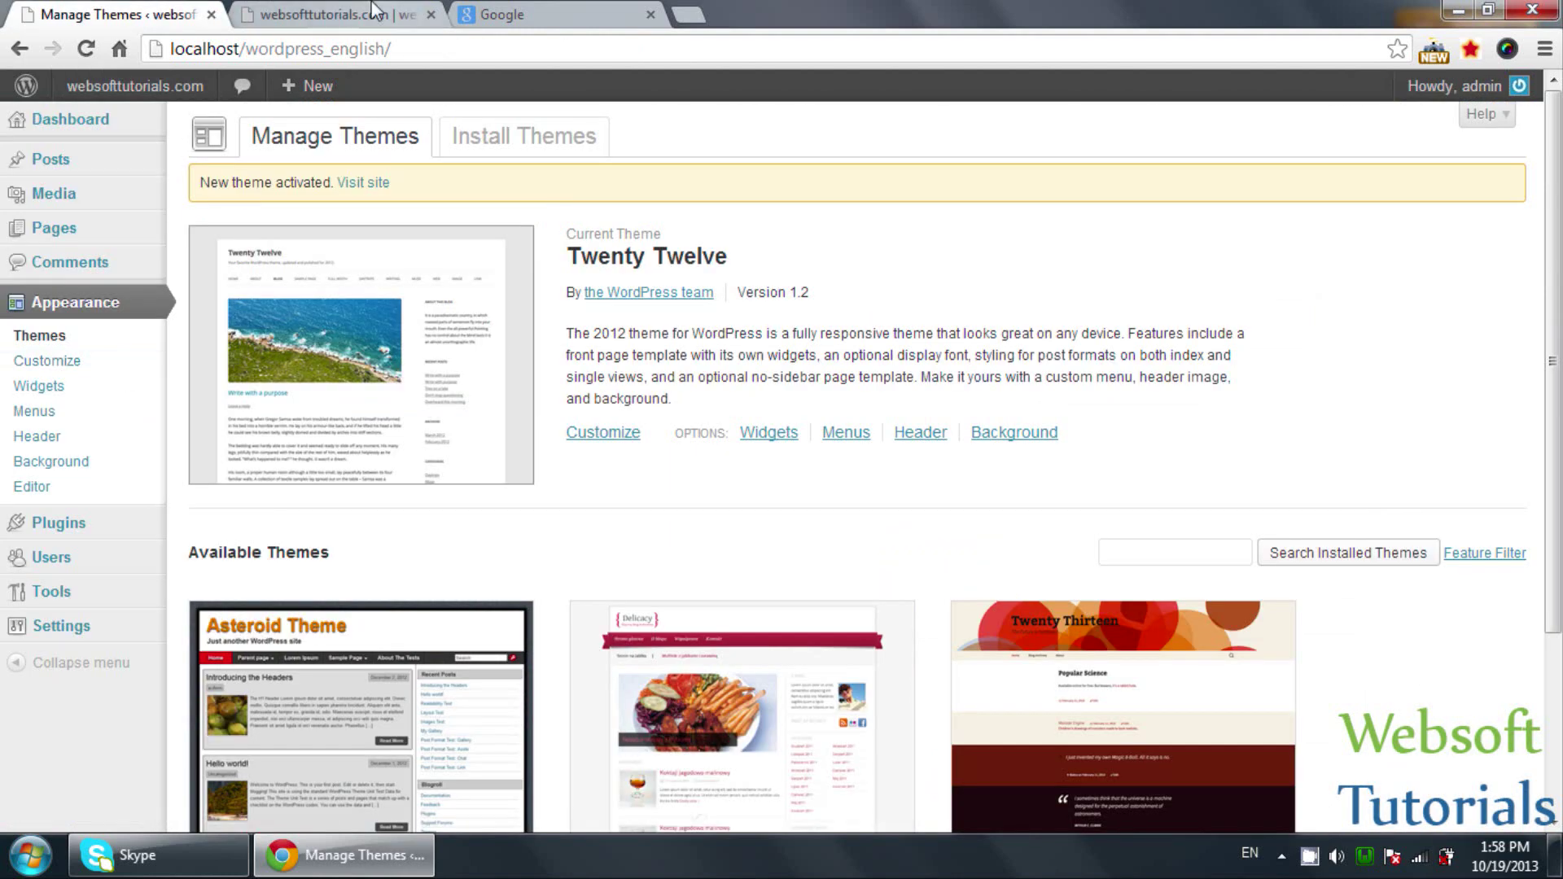
click(183, 12)
click(277, 13)
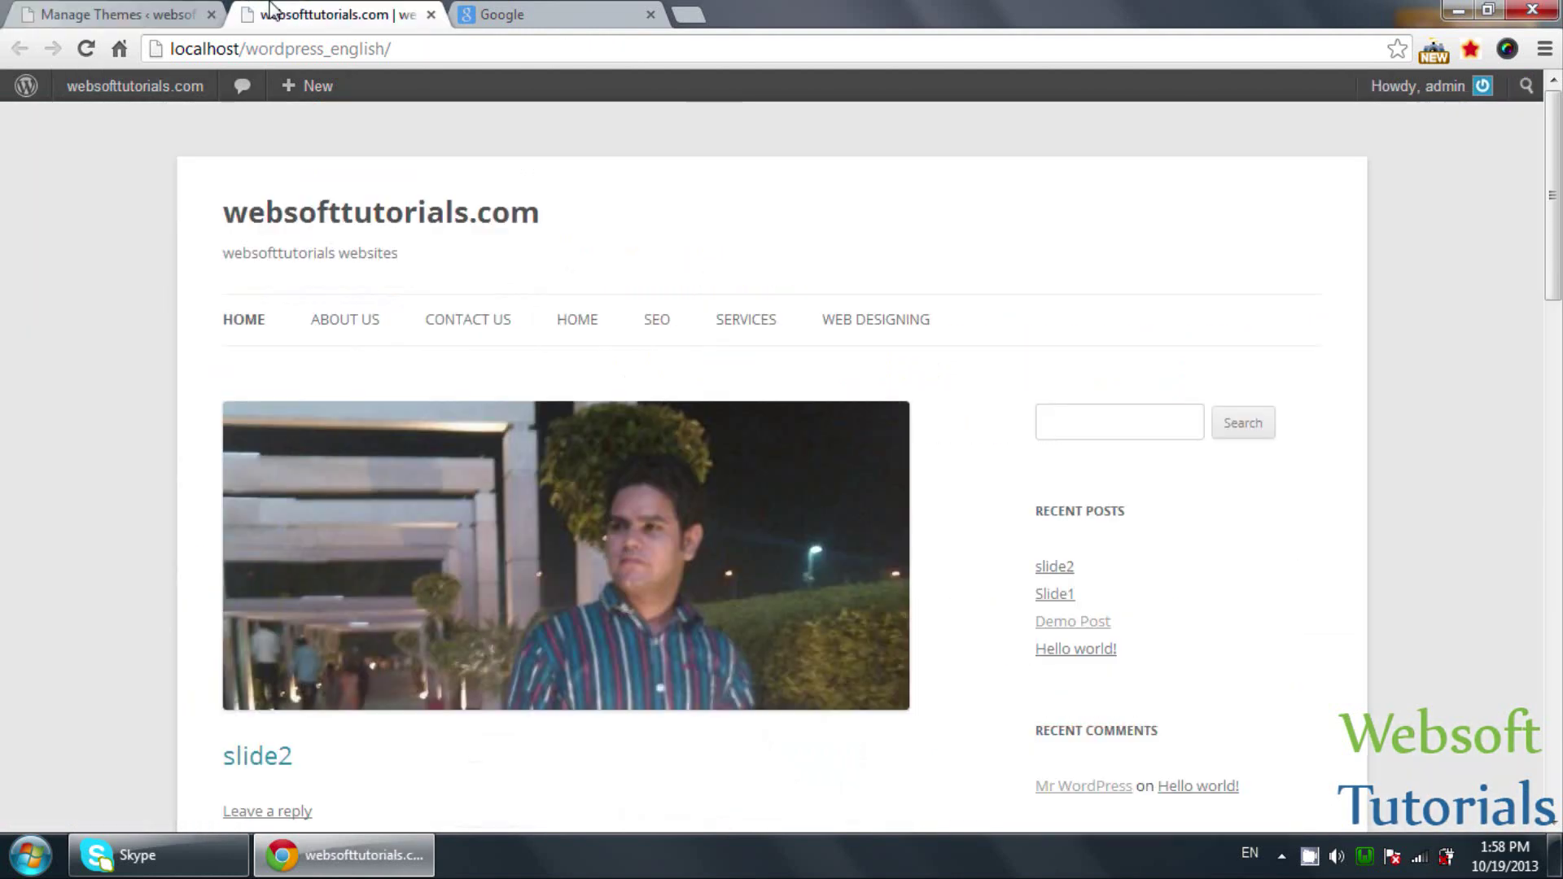
mouse_move(170, 87)
click(118, 14)
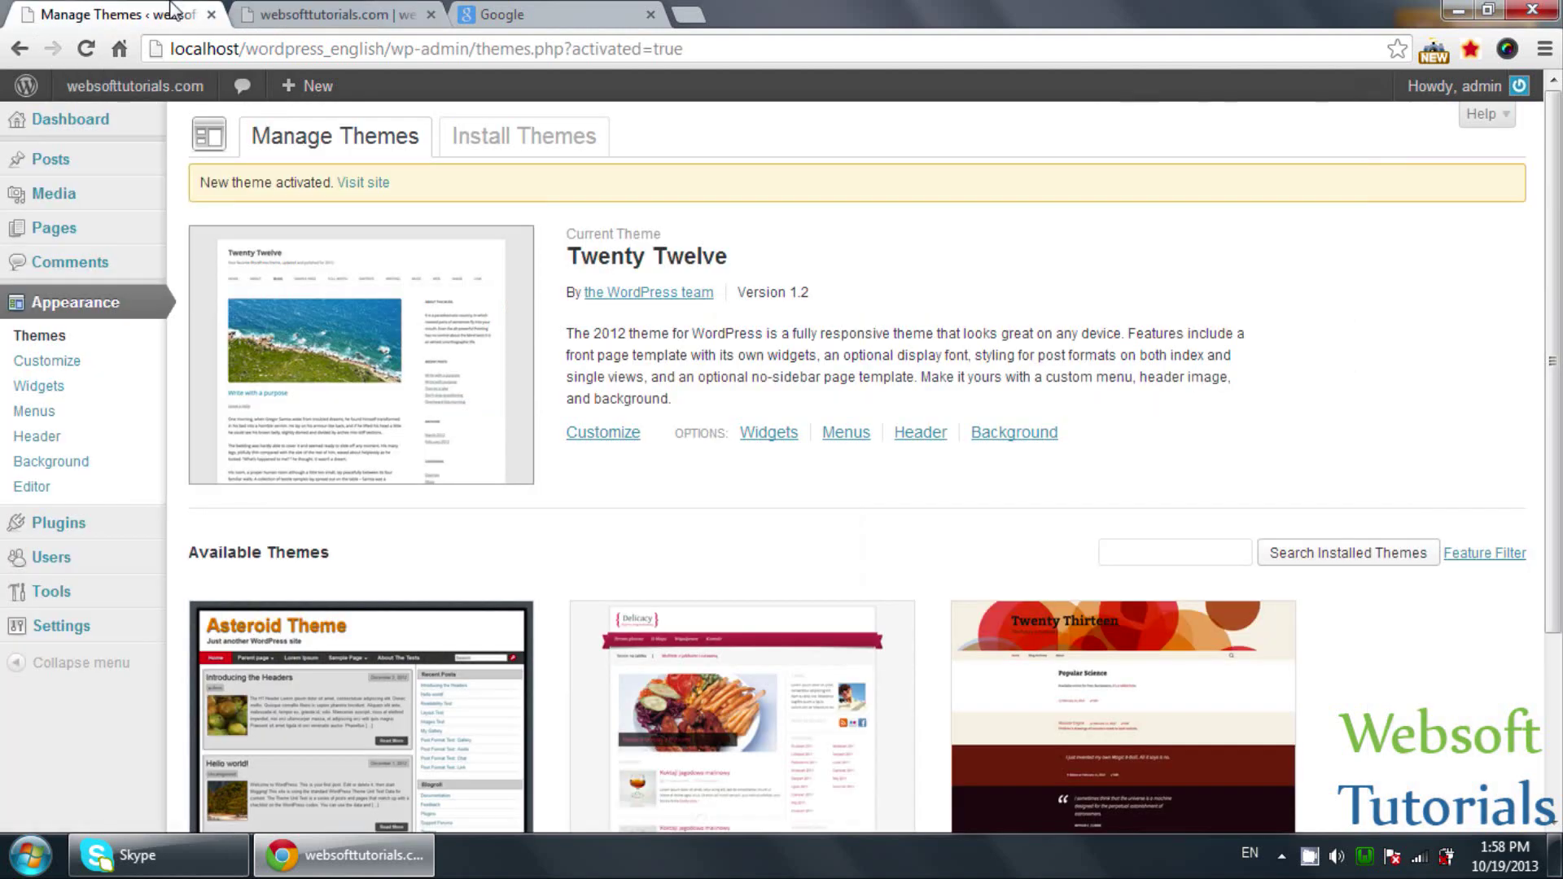
- Open Settings > Reading and compare it with what the front page currently shows
click(62, 635)
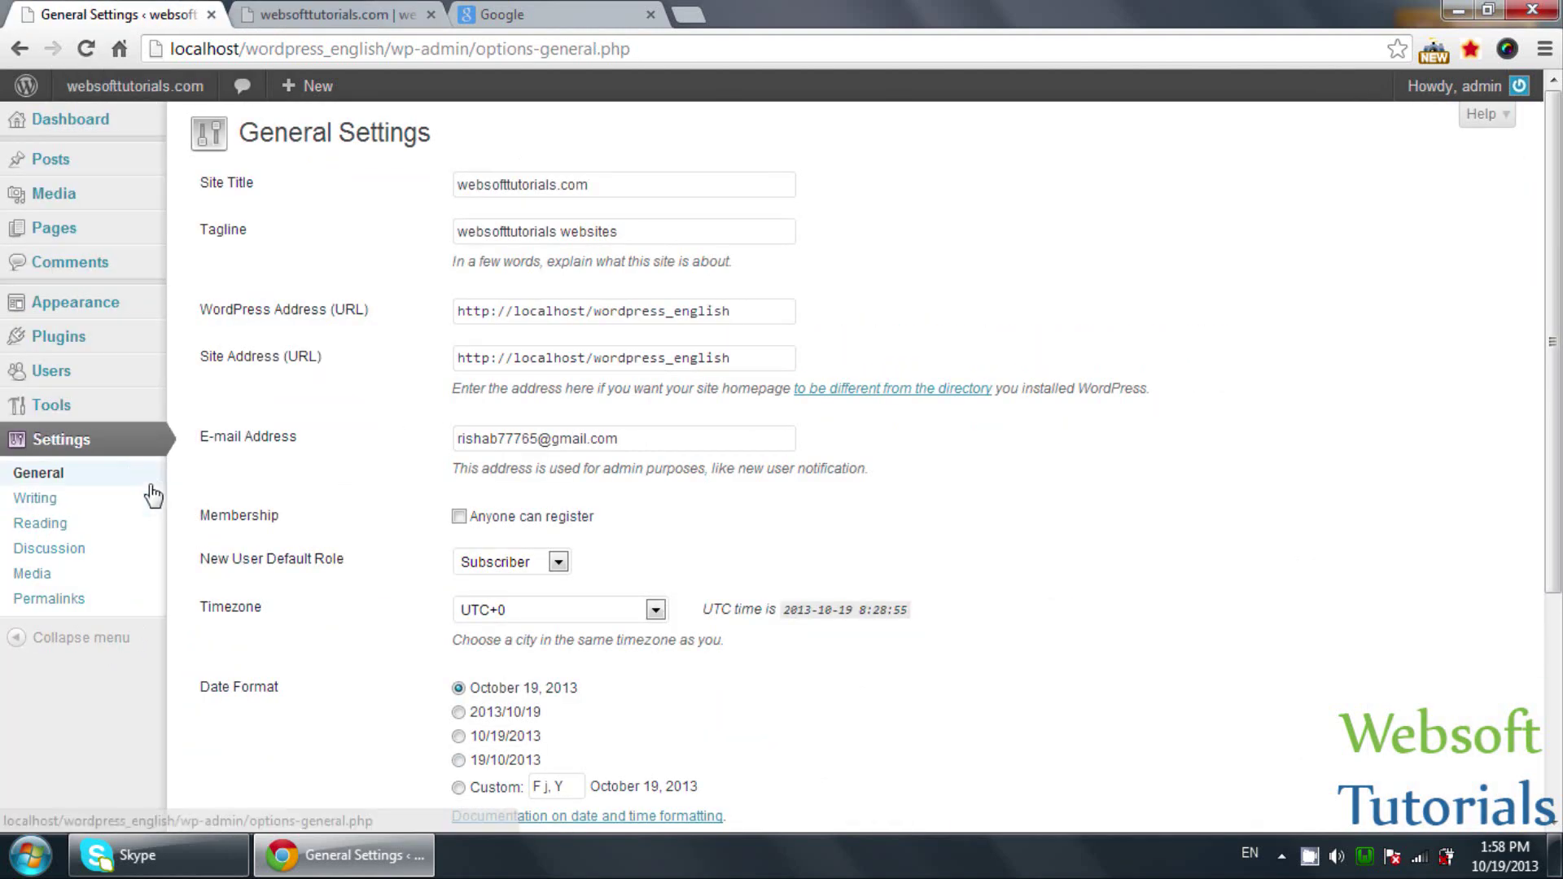
click(92, 531)
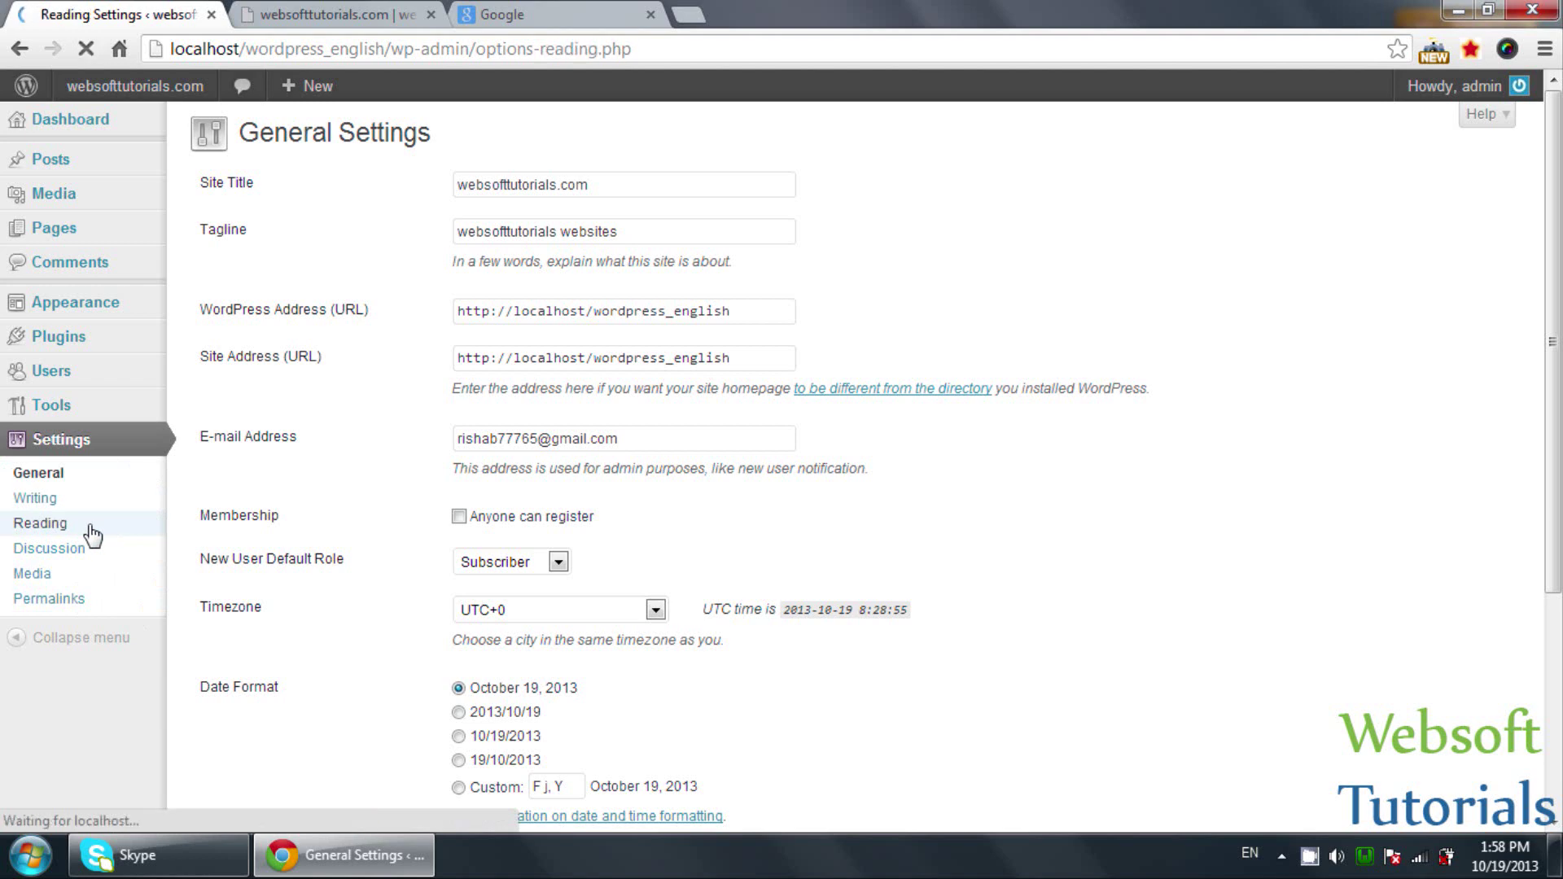
click(338, 14)
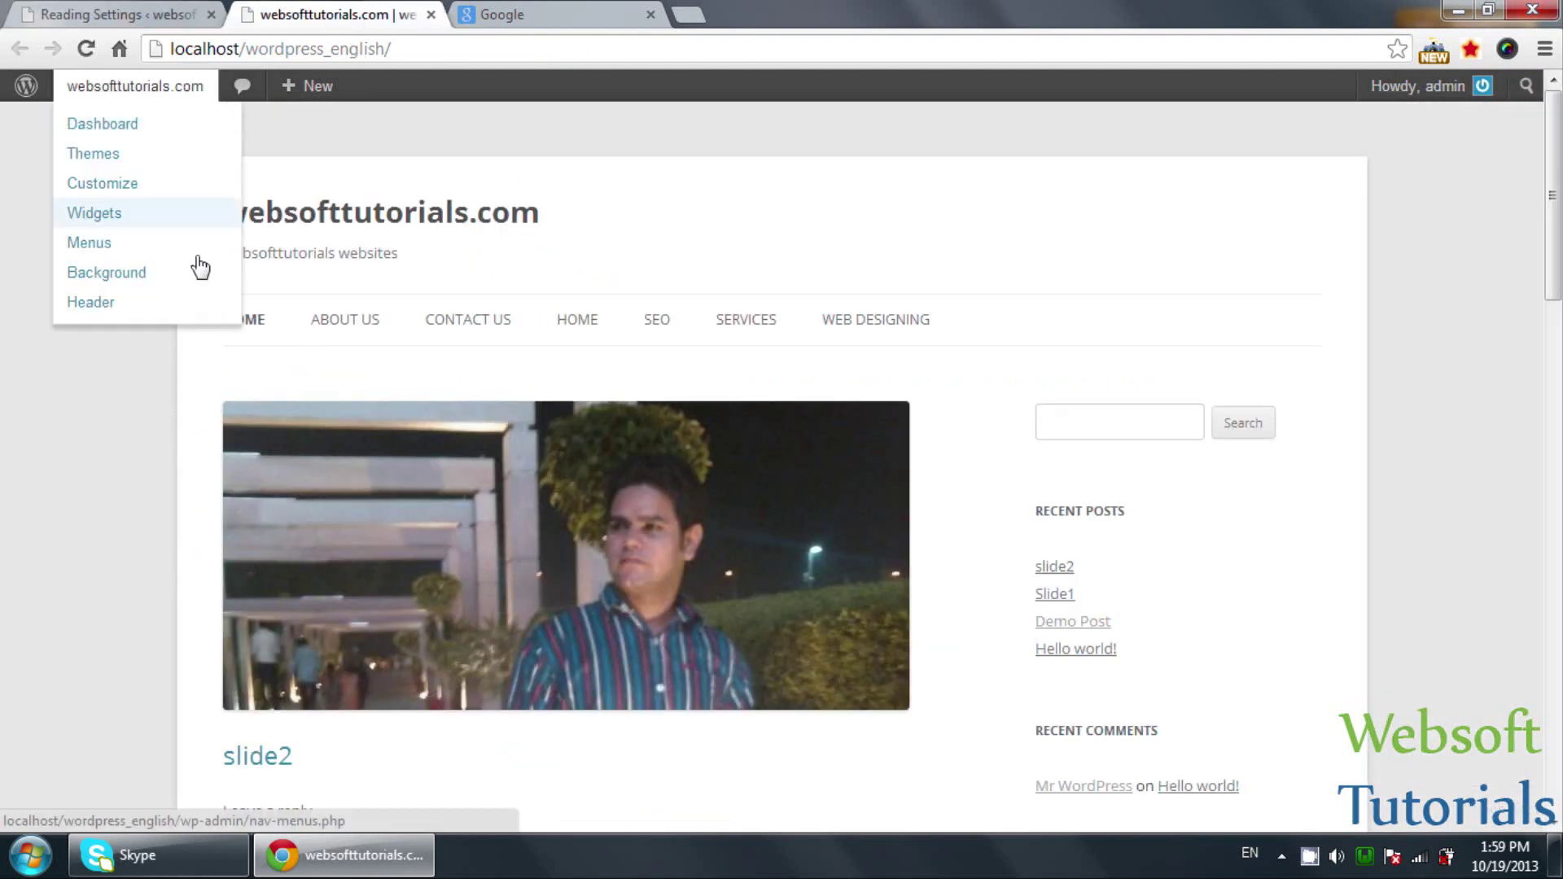
scroll(145, 398, down, 8)
scroll(144, 398, up, 8)
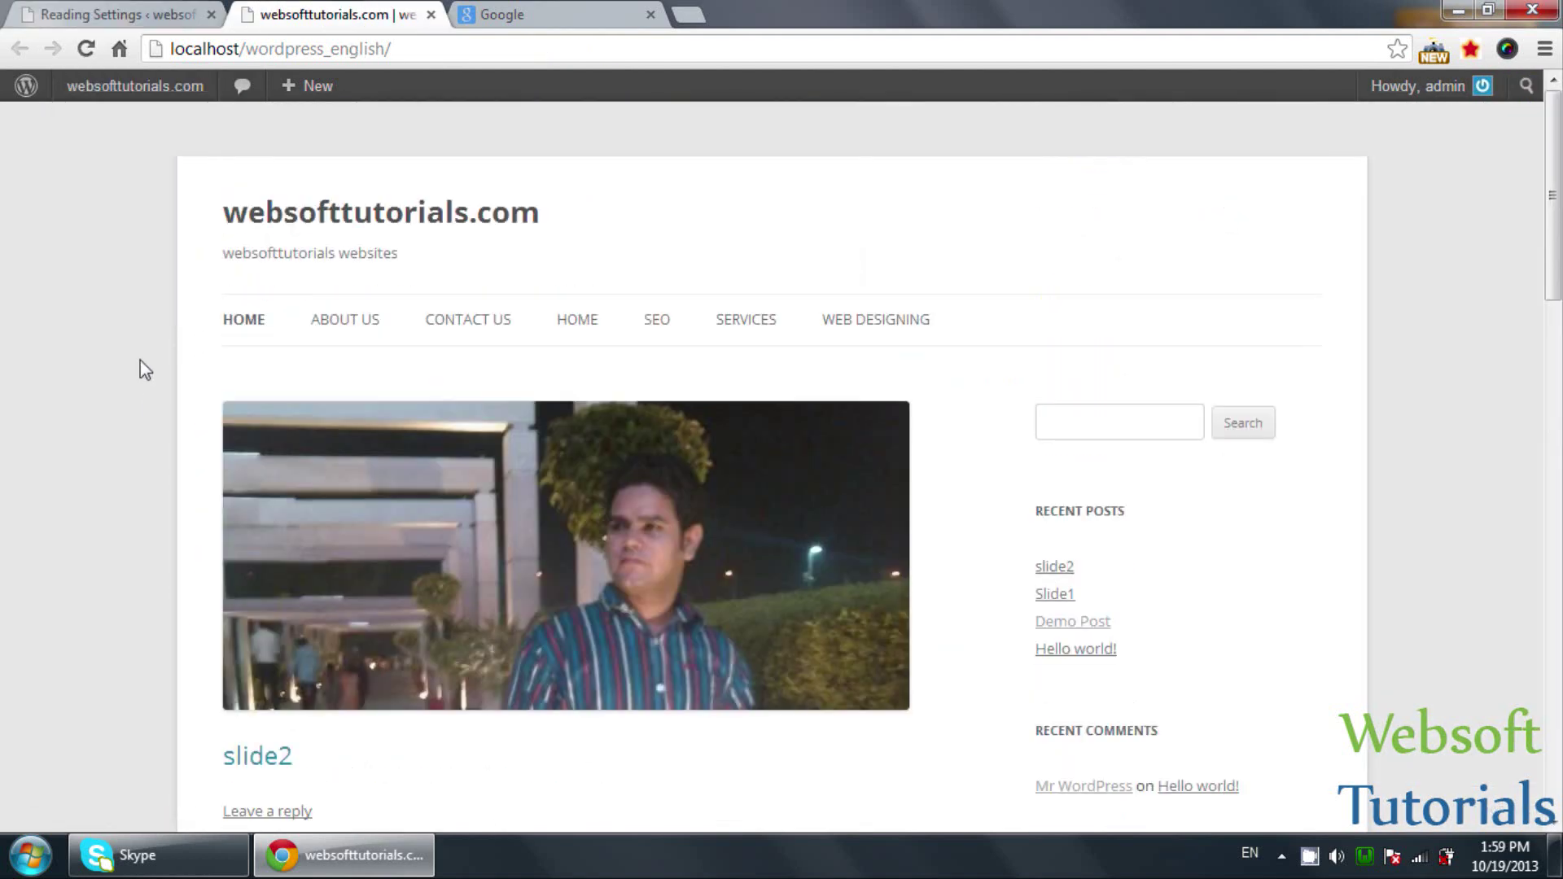
click(122, 14)
click(269, 9)
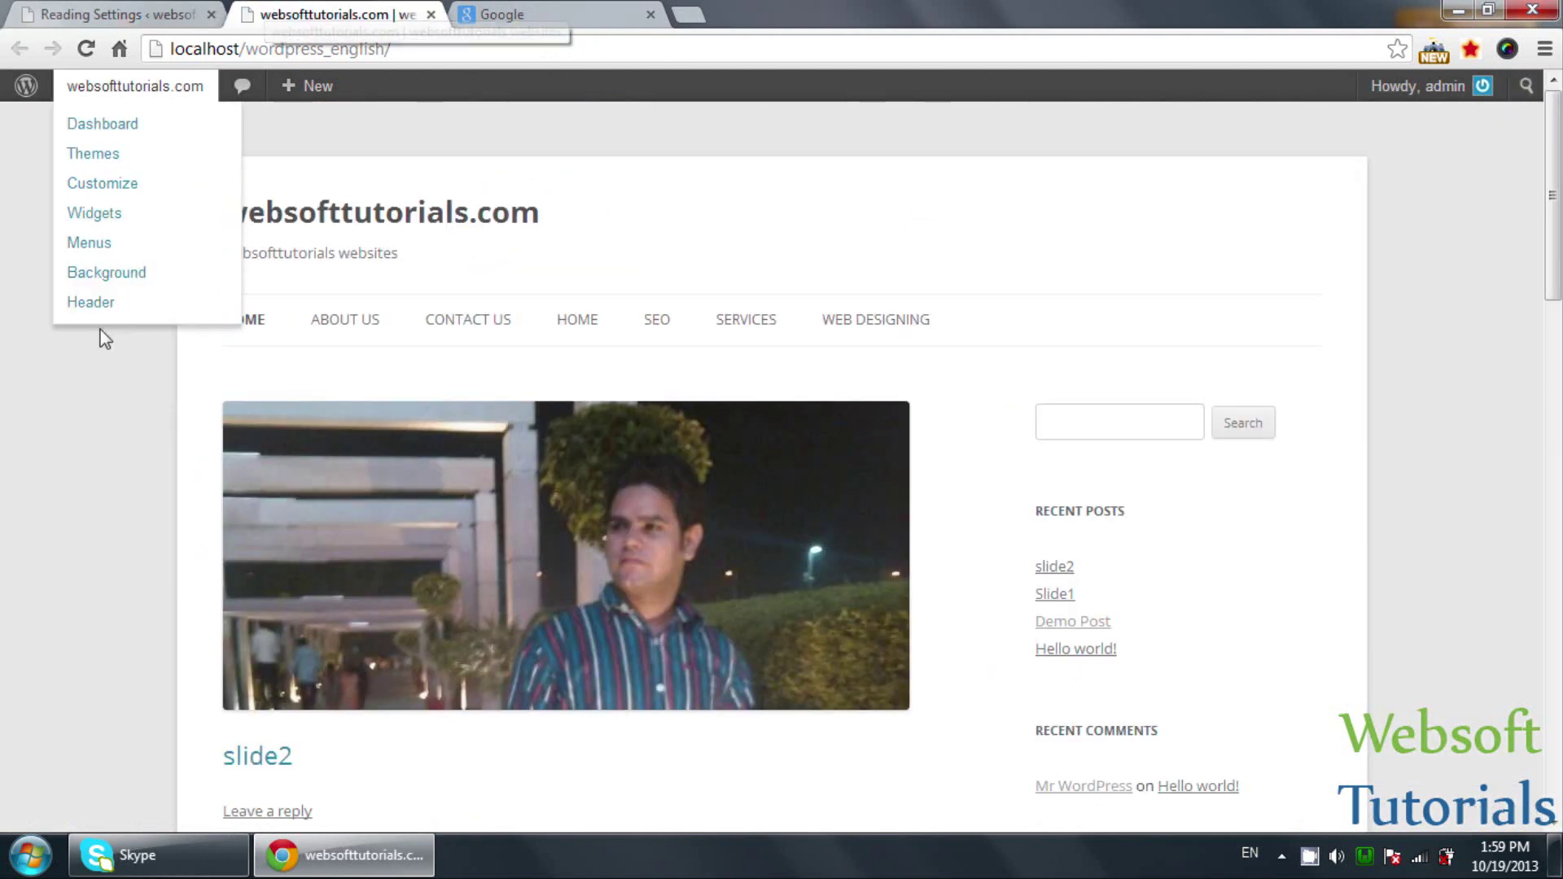
click(126, 12)
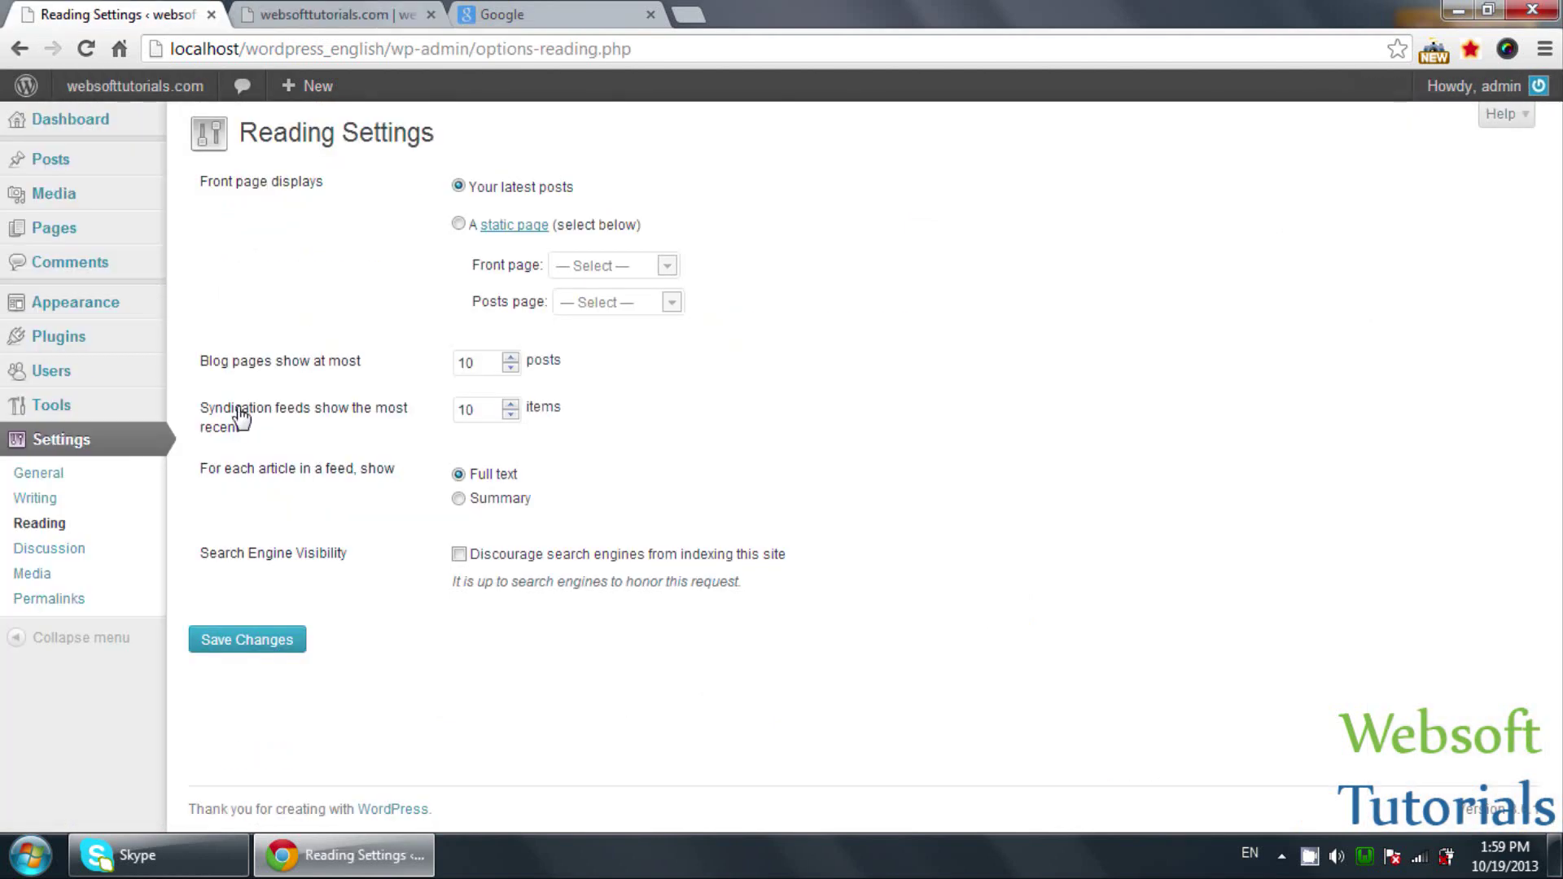
- Set the front page to the static page Home, leave Posts page unset, and save
click(459, 225)
click(586, 269)
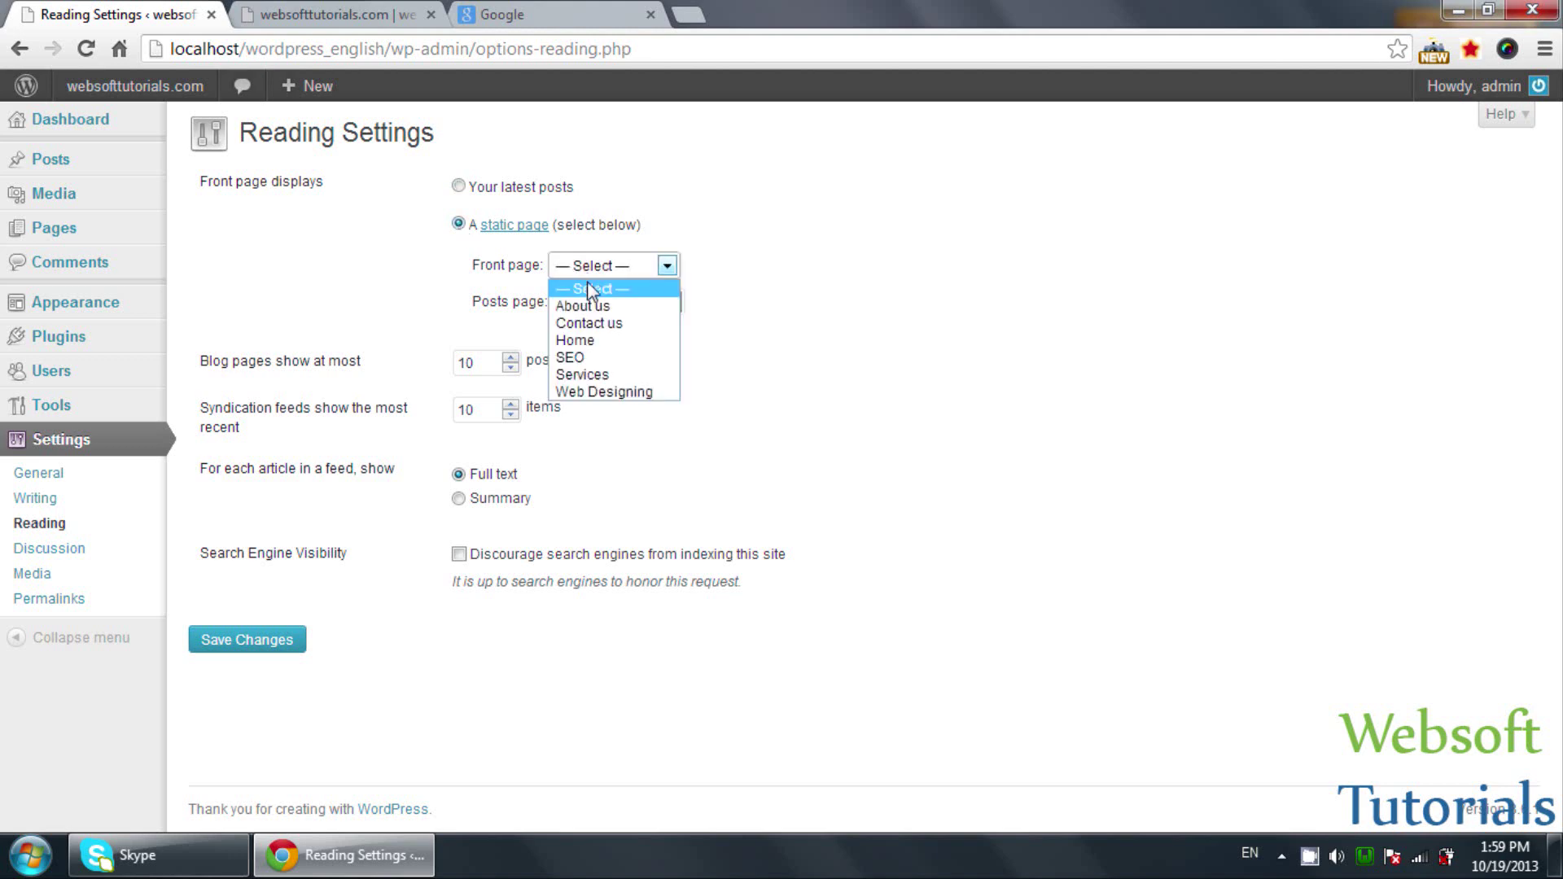
click(593, 342)
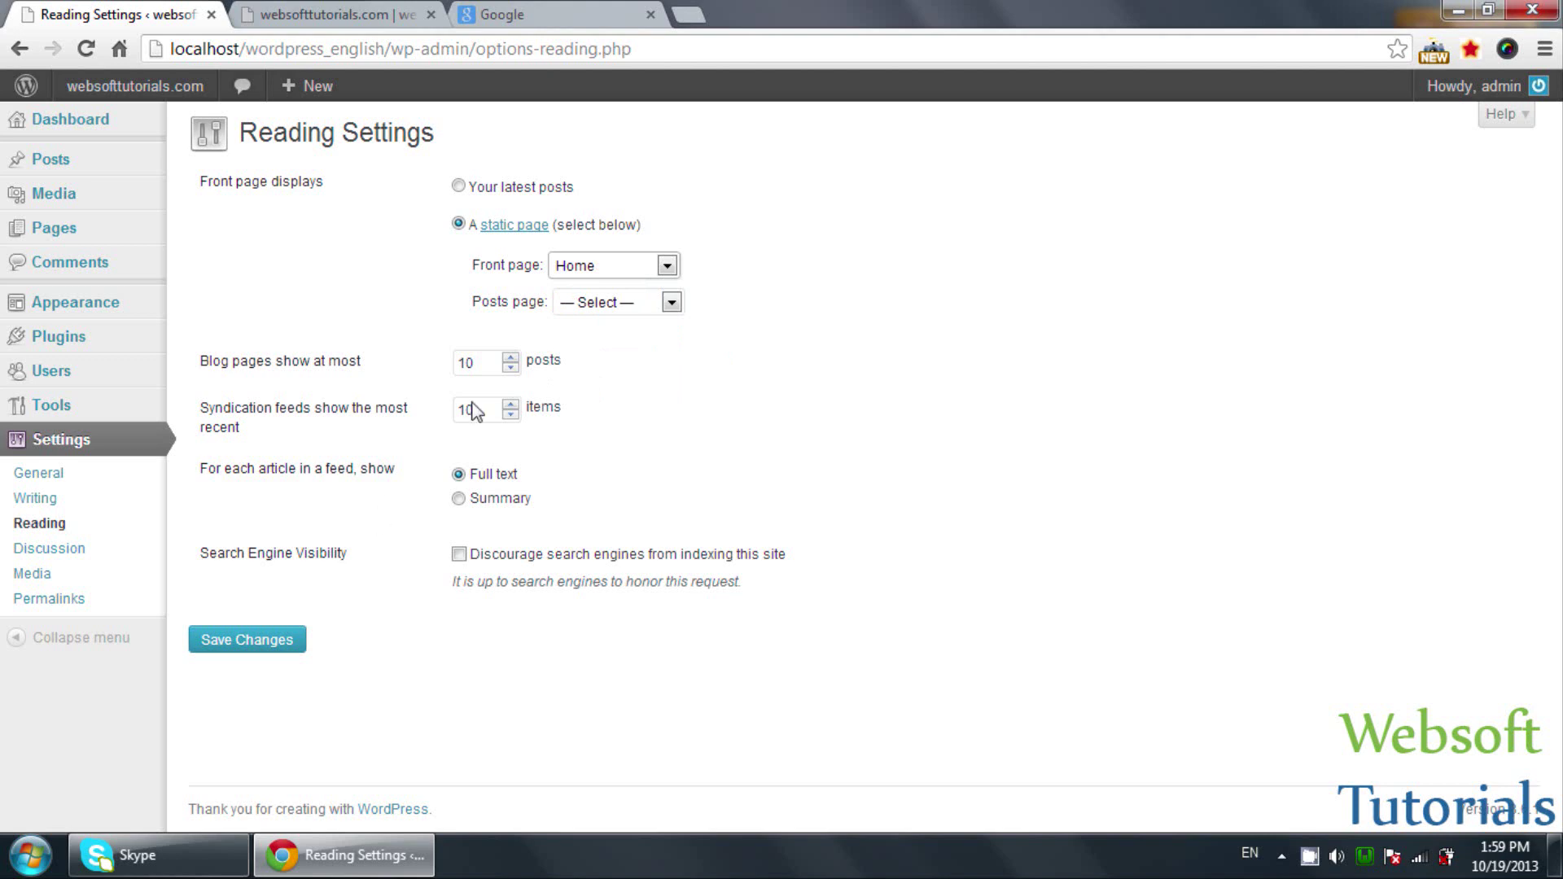
click(593, 310)
click(593, 309)
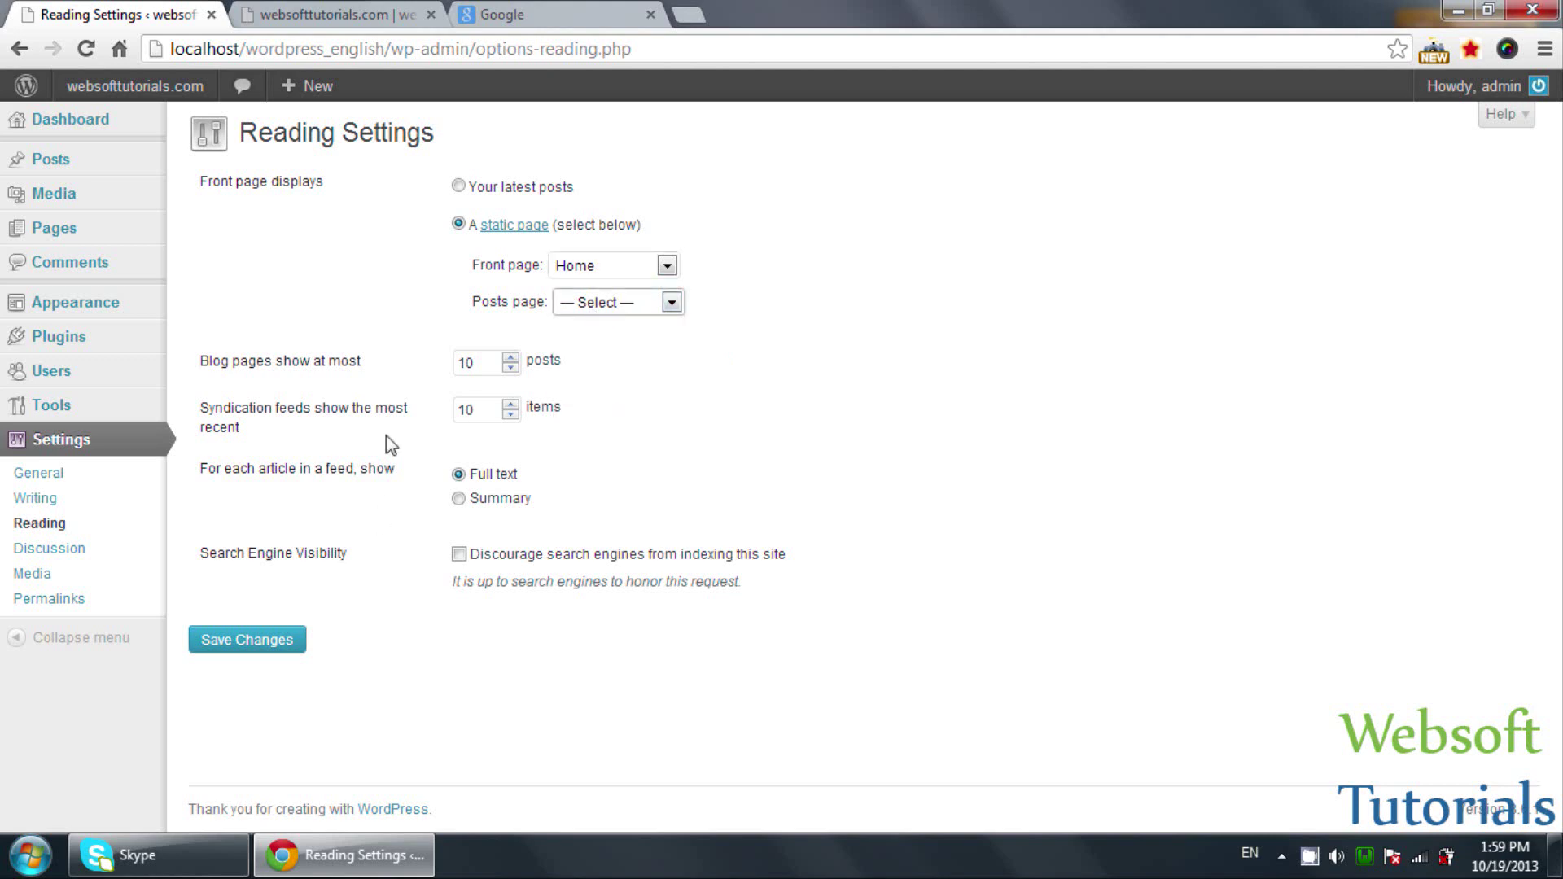
click(268, 639)
- Reload the live site to confirm the Home front page, then open Installed Plugins
click(395, 14)
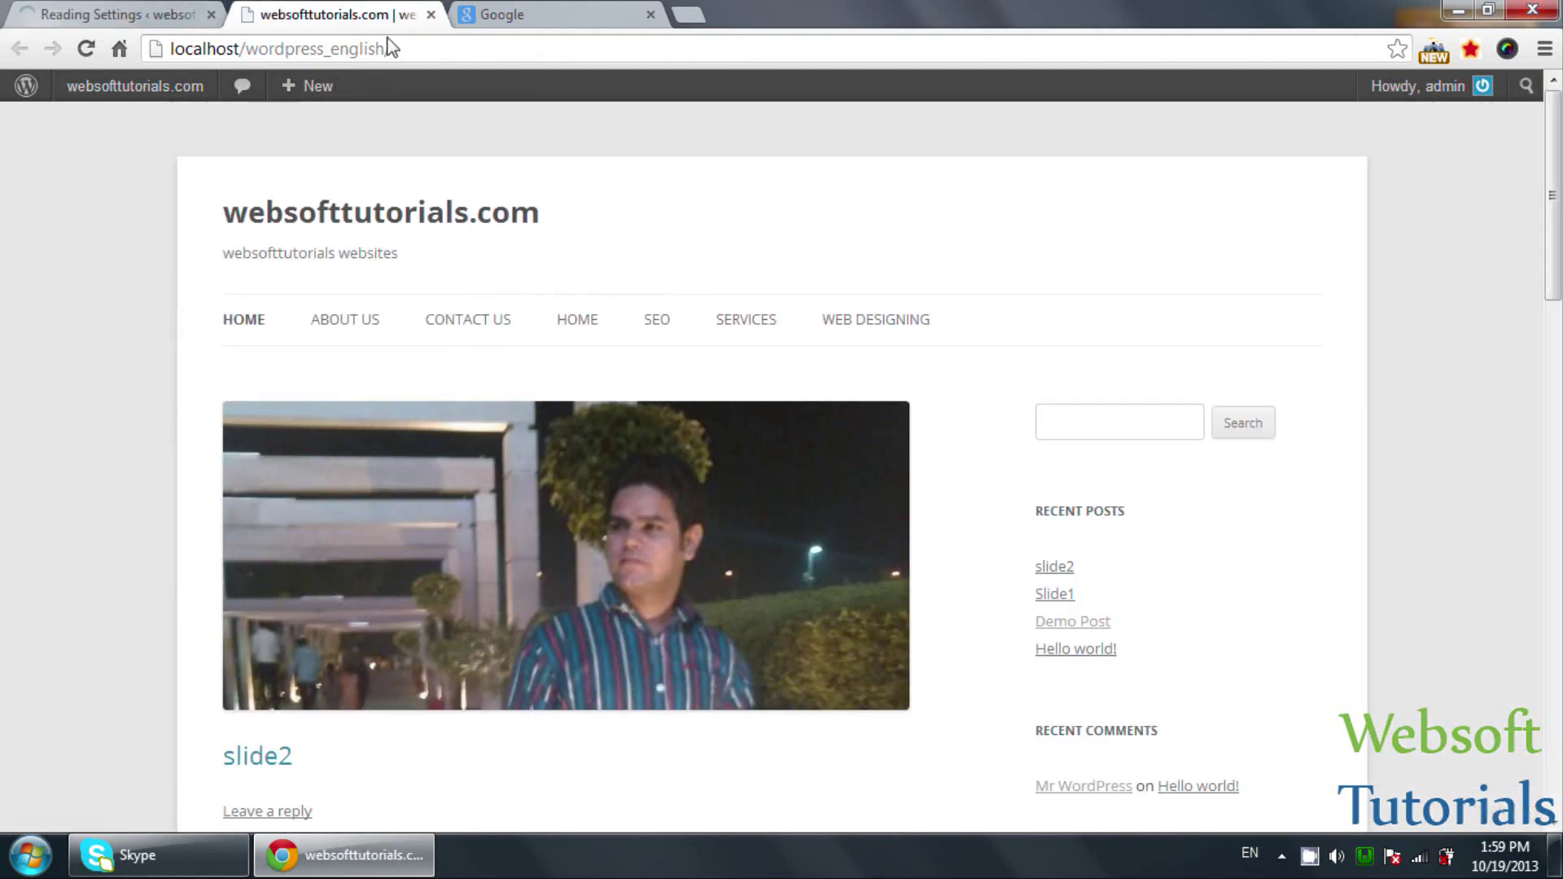
key(F5)
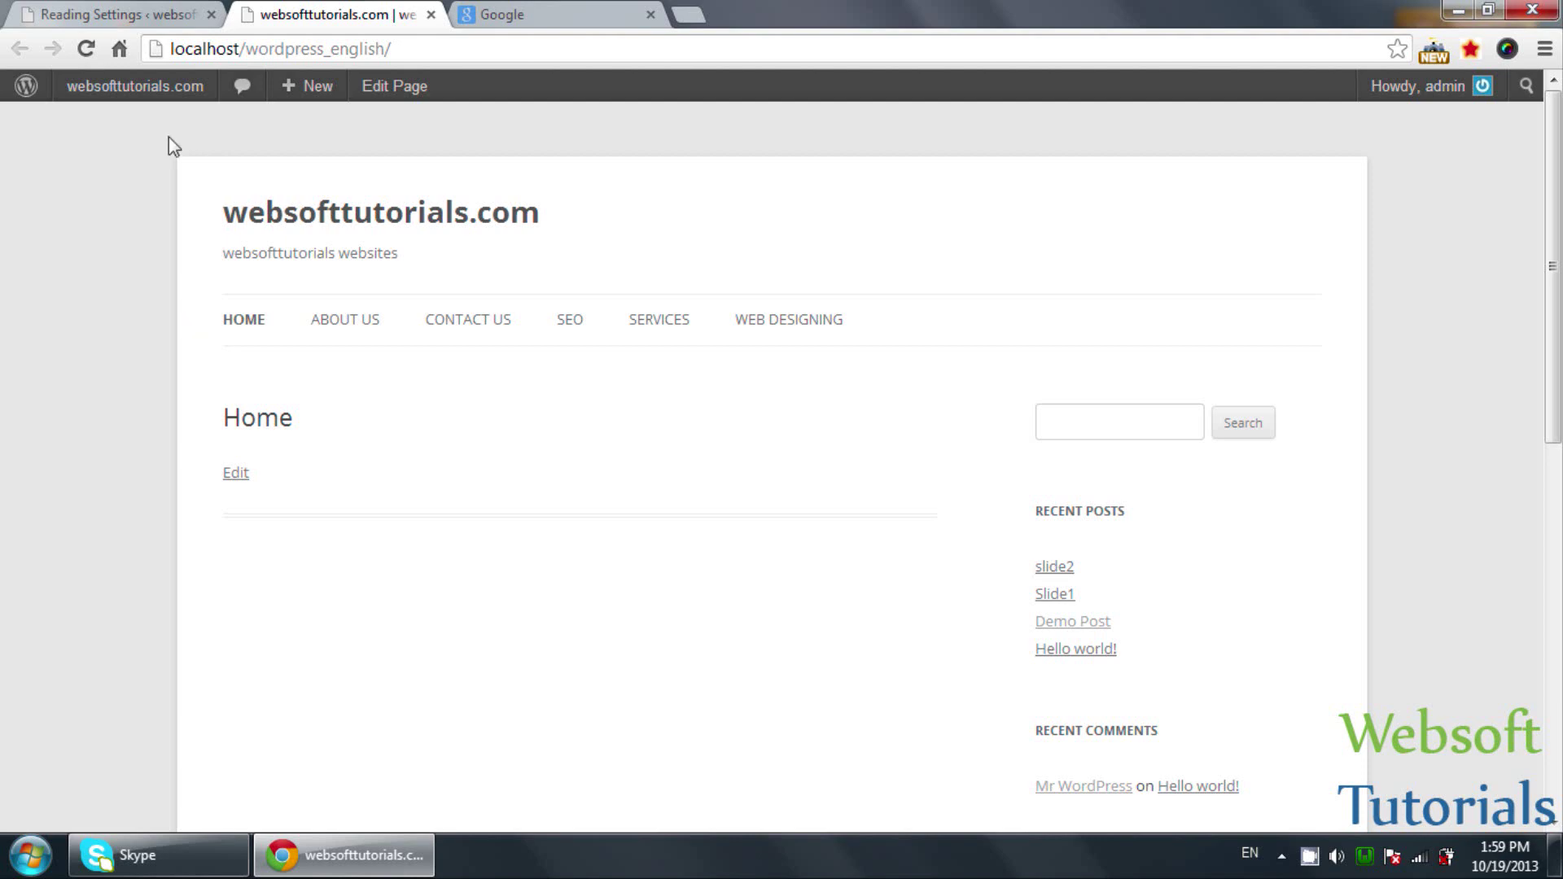
click(166, 14)
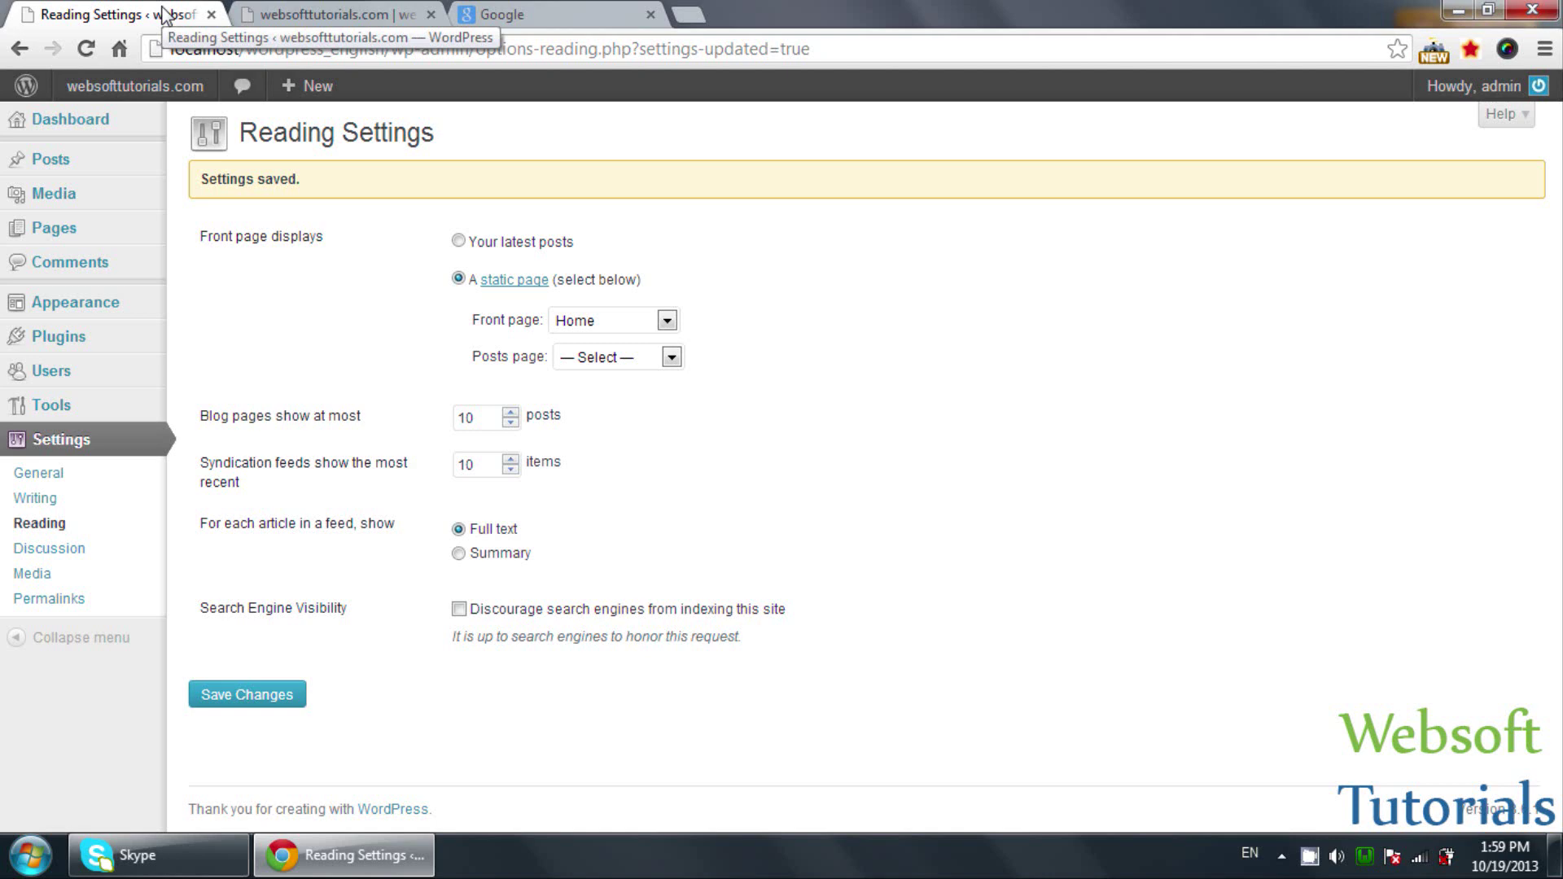
click(106, 337)
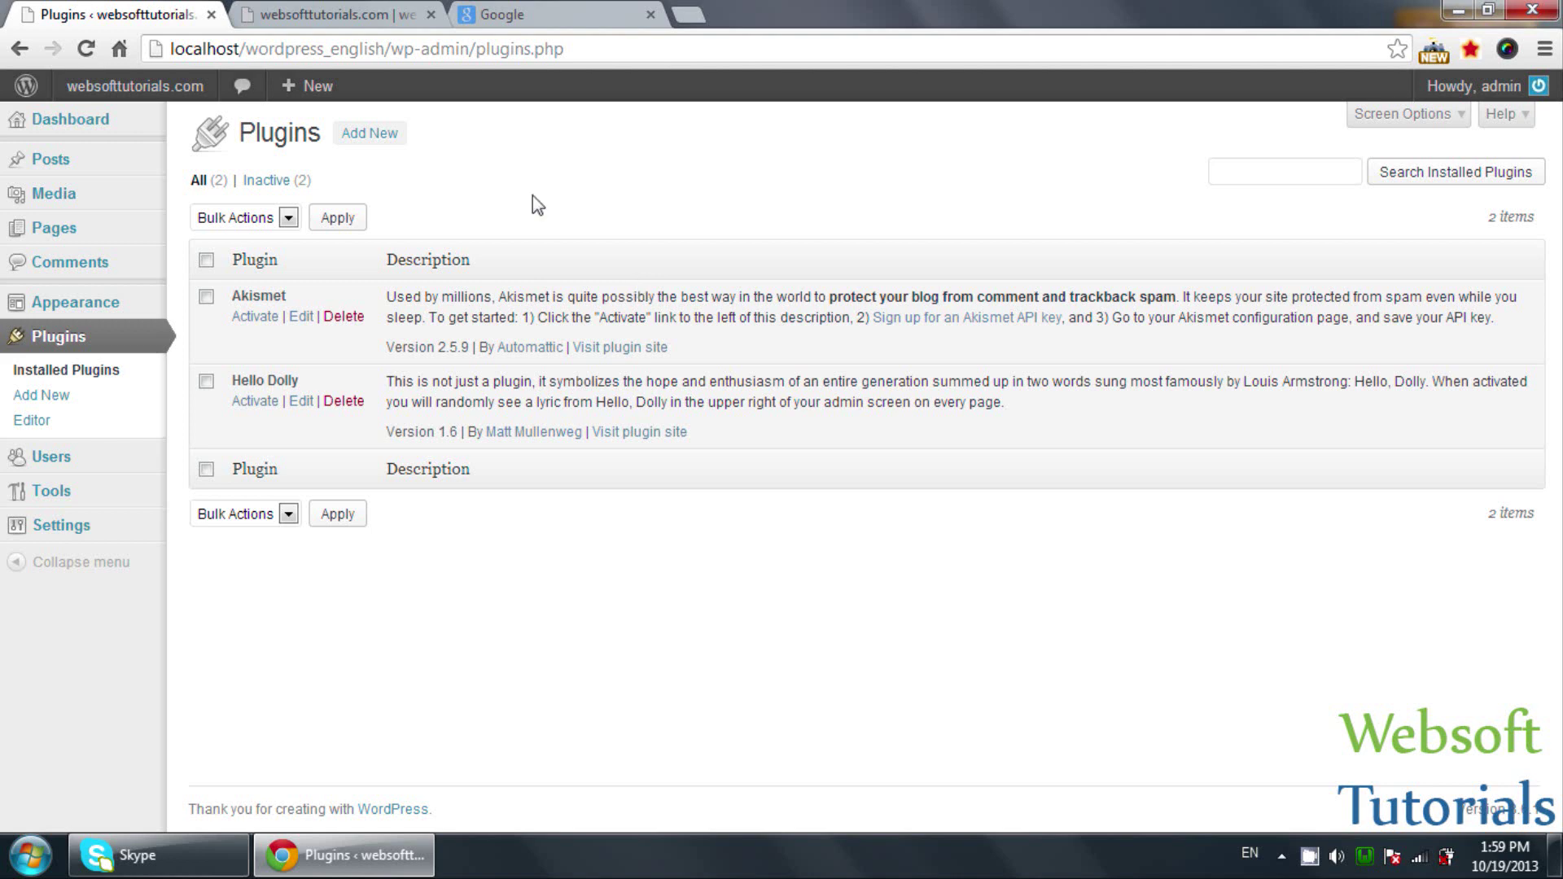
- Search for 'meta slider' on the Add New Plugins page
click(388, 136)
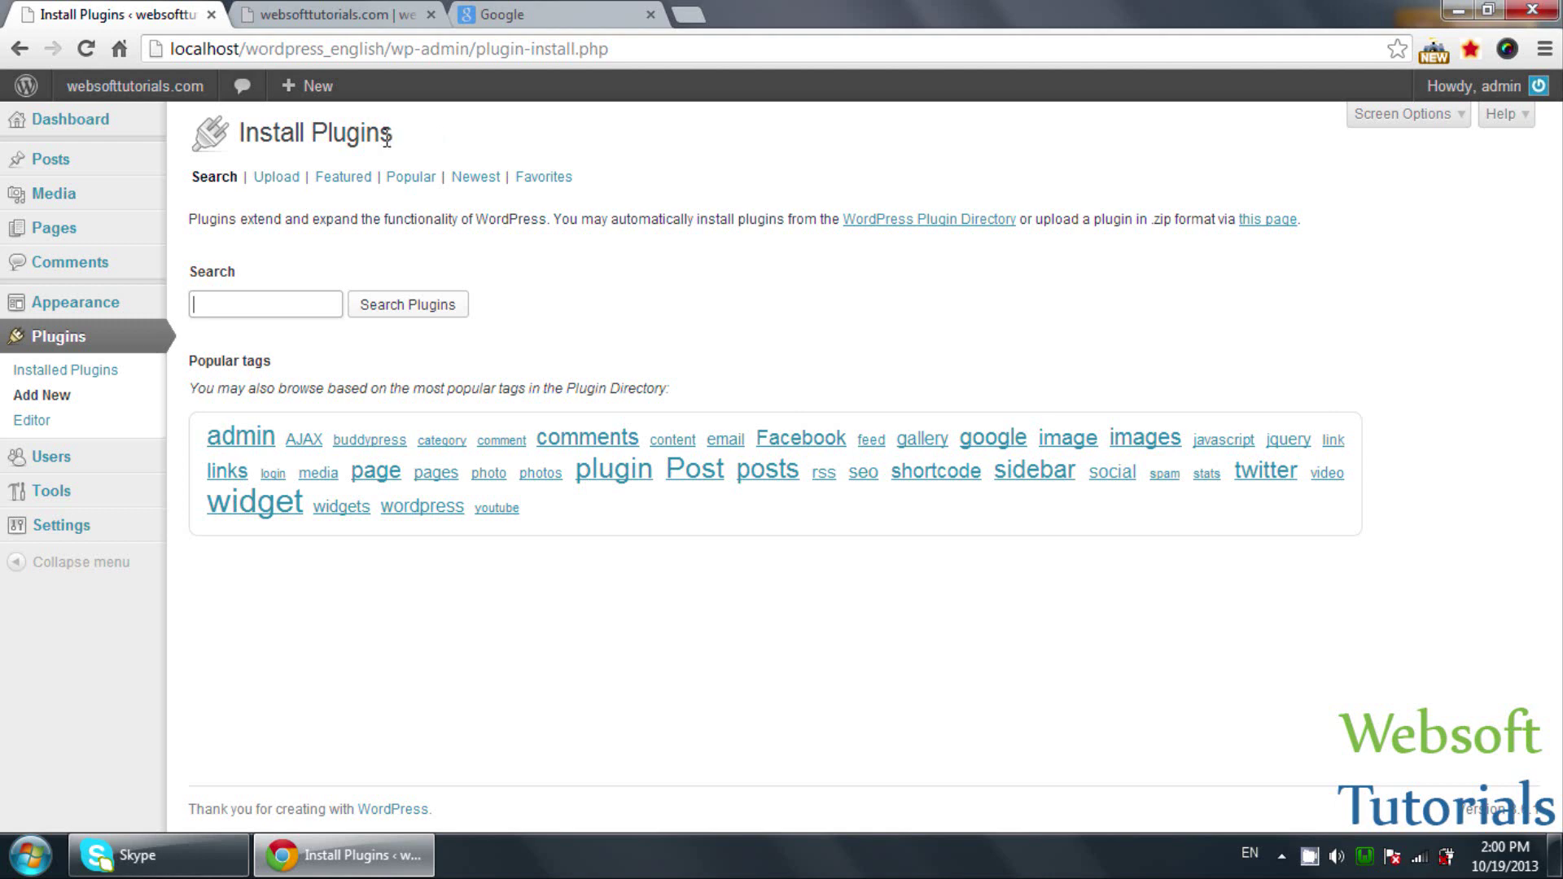
click(539, 20)
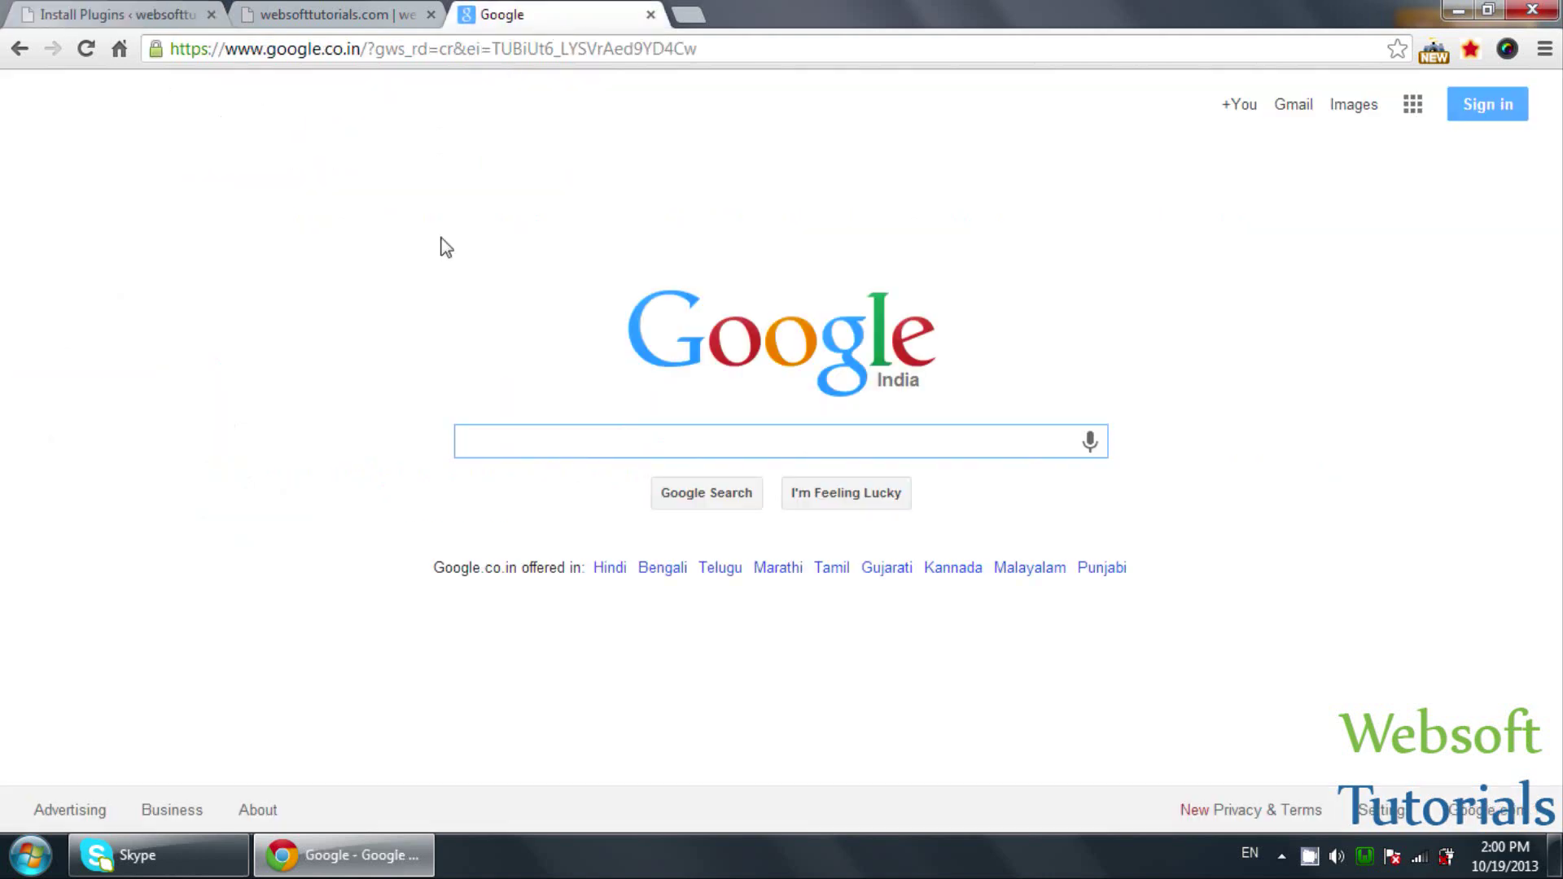
click(173, 18)
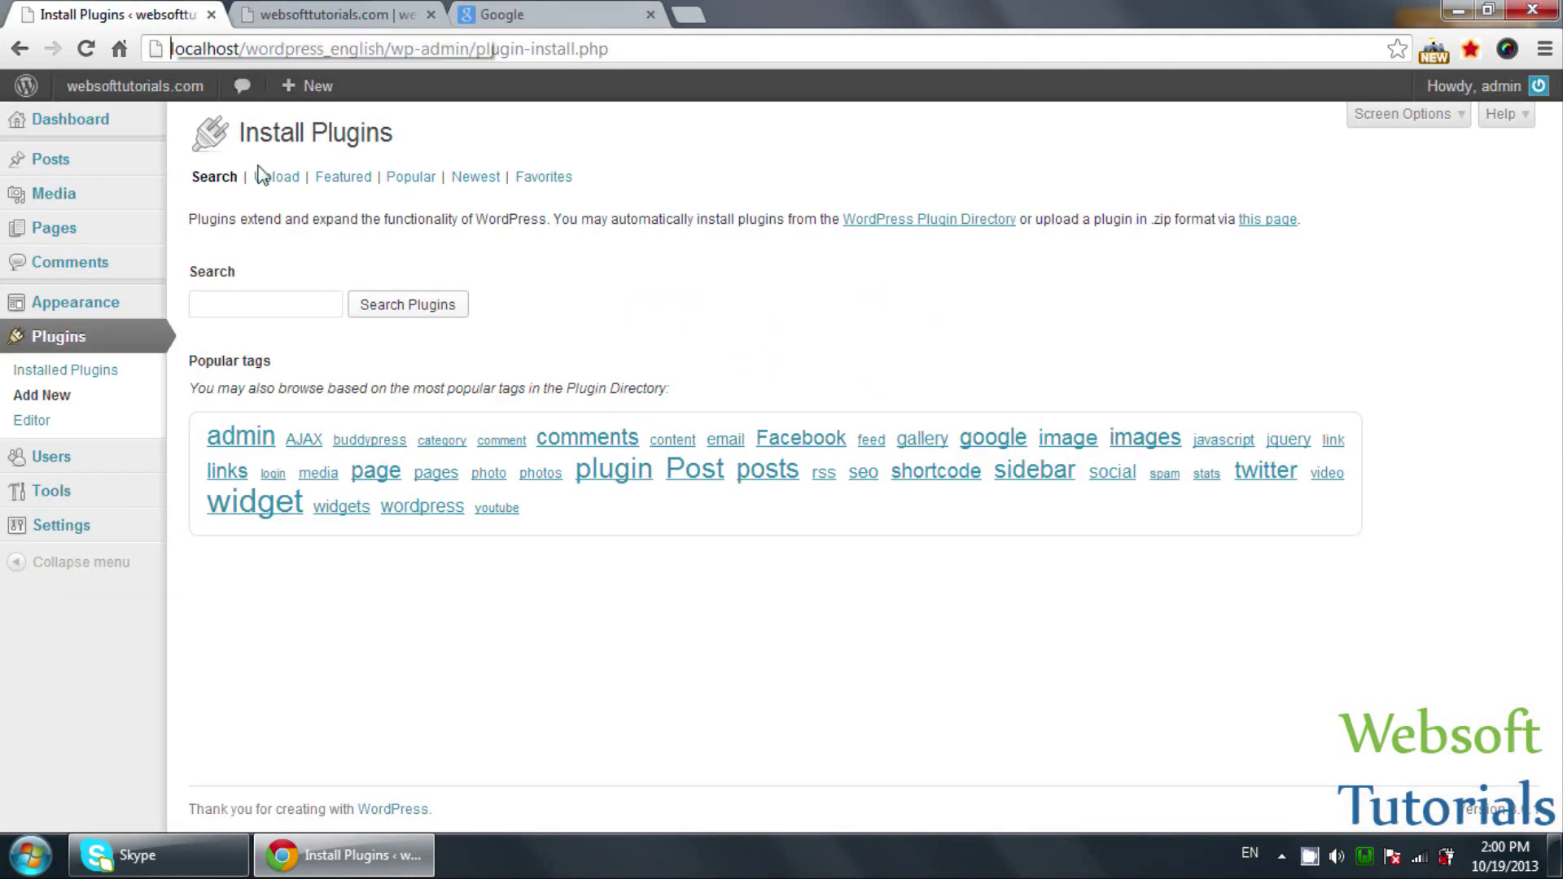
click(264, 304)
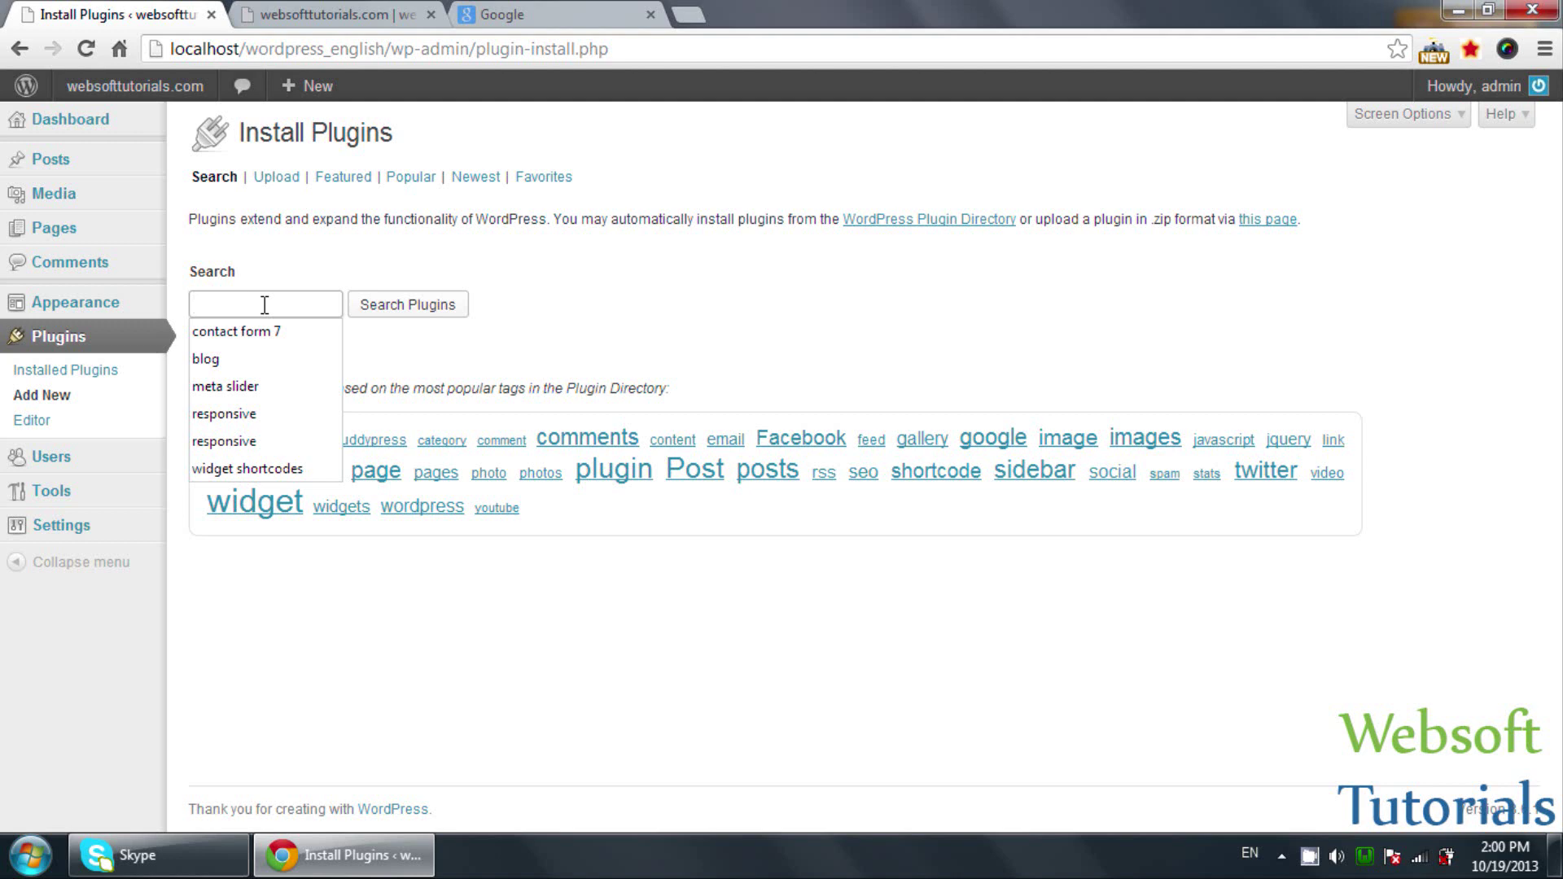
text(meta slider)
key(Return)
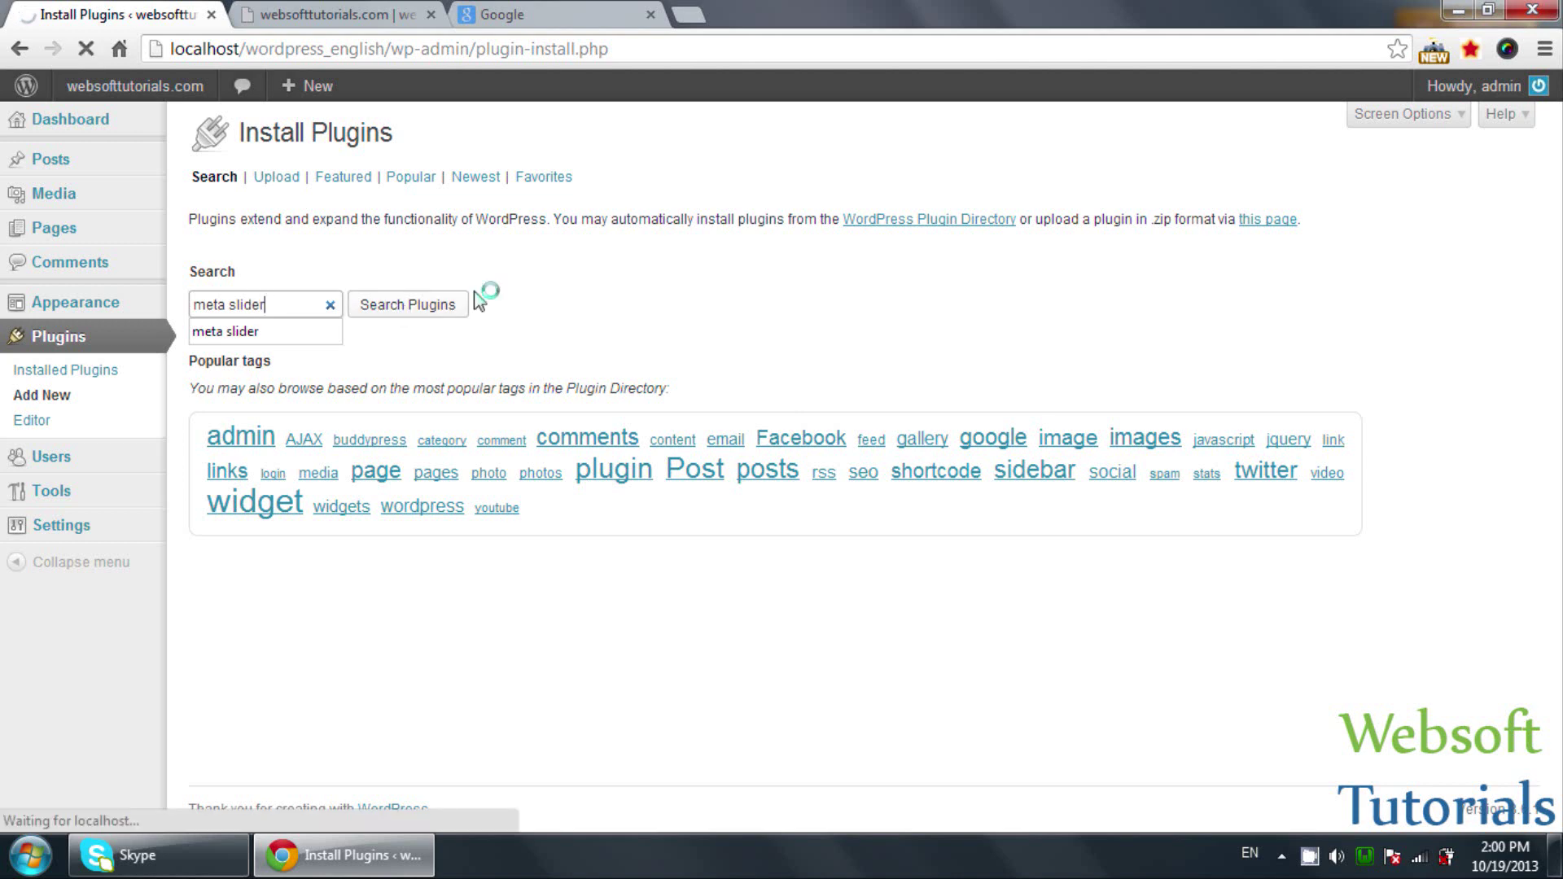
- Google 'meta slider wordpress plugin', then go back to the plugin search results
key(ctrl+3)
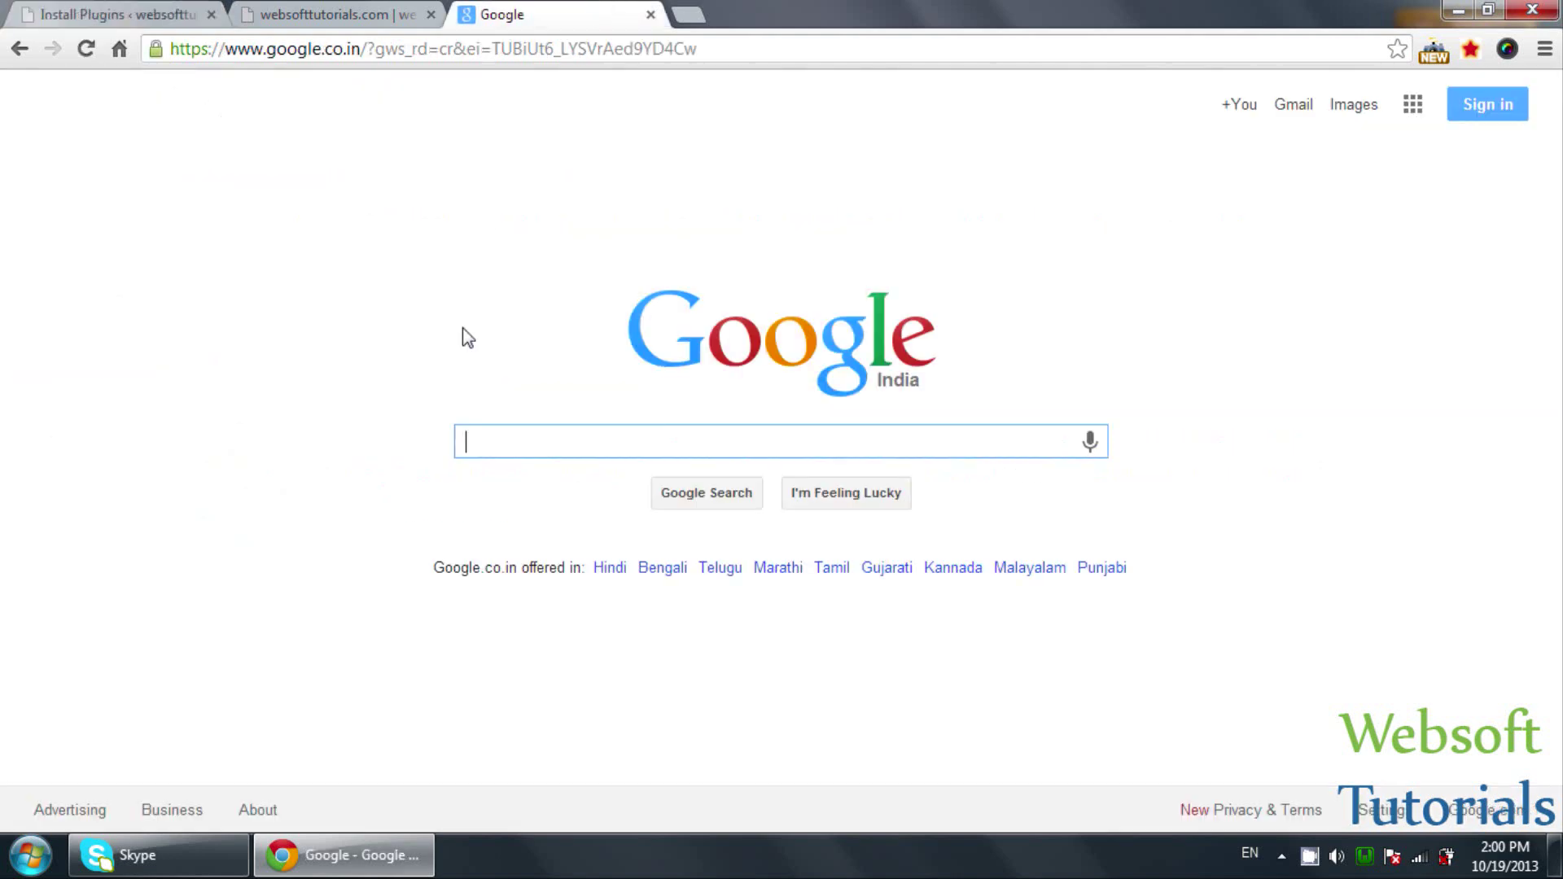
text(me)
text(ta slider )
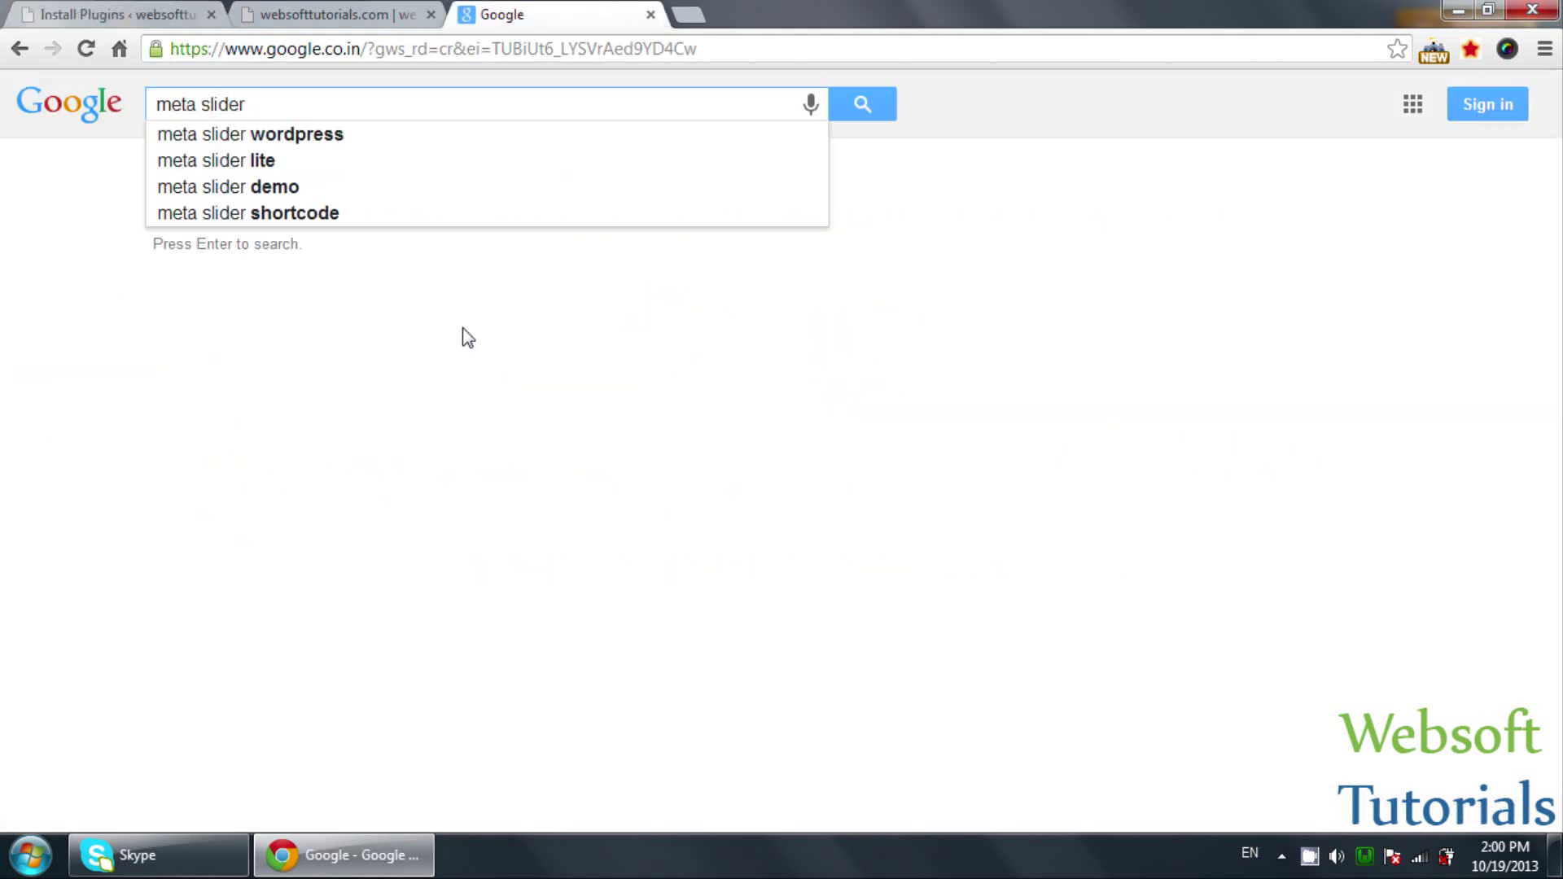
text(wordpress )
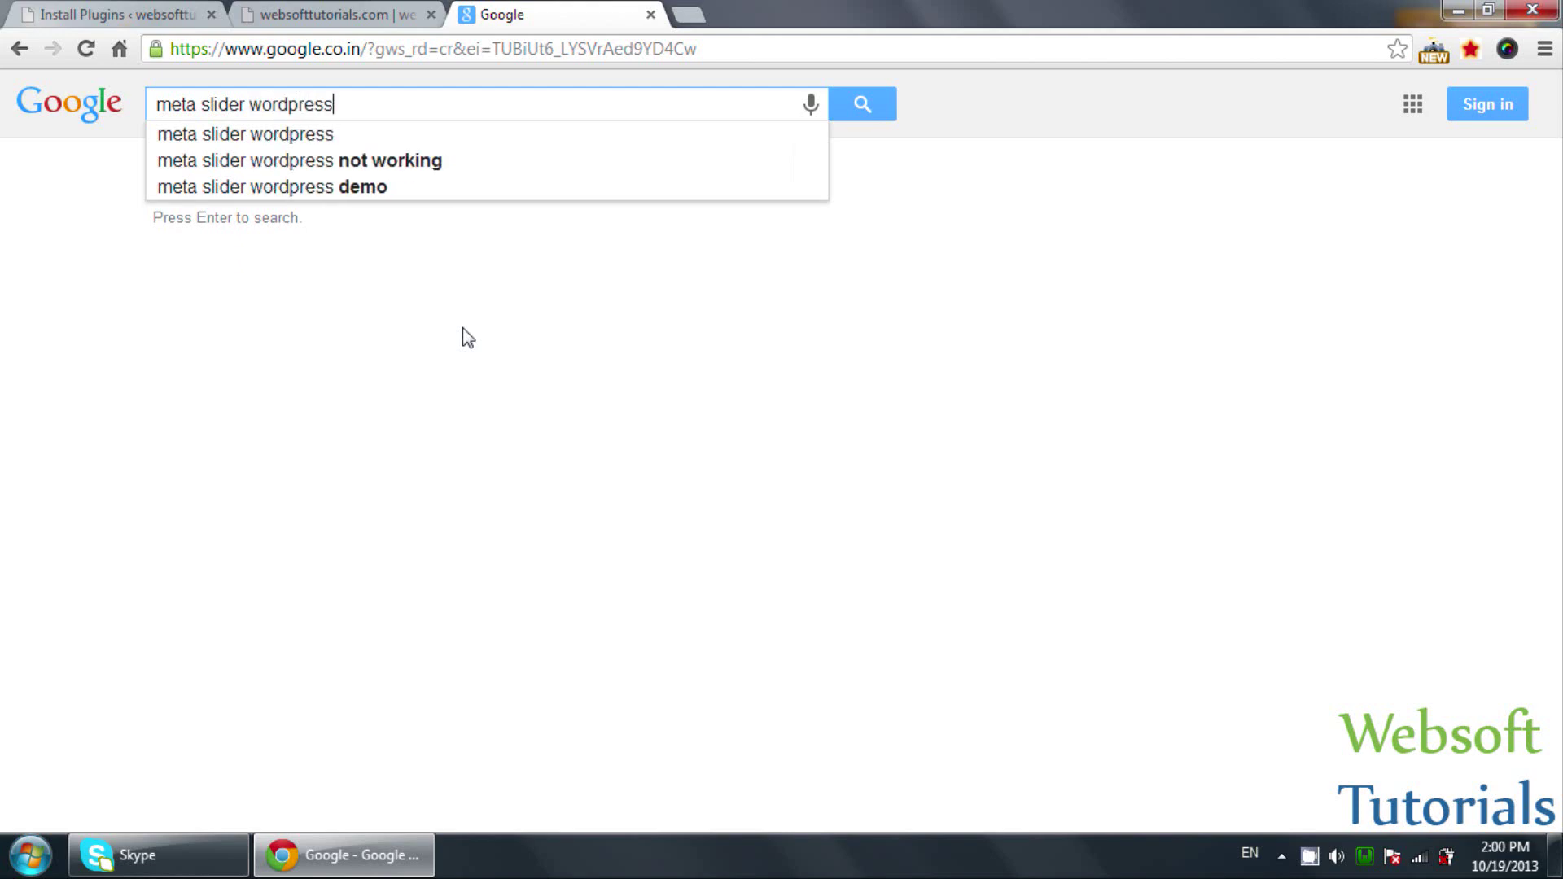
text(plugi)
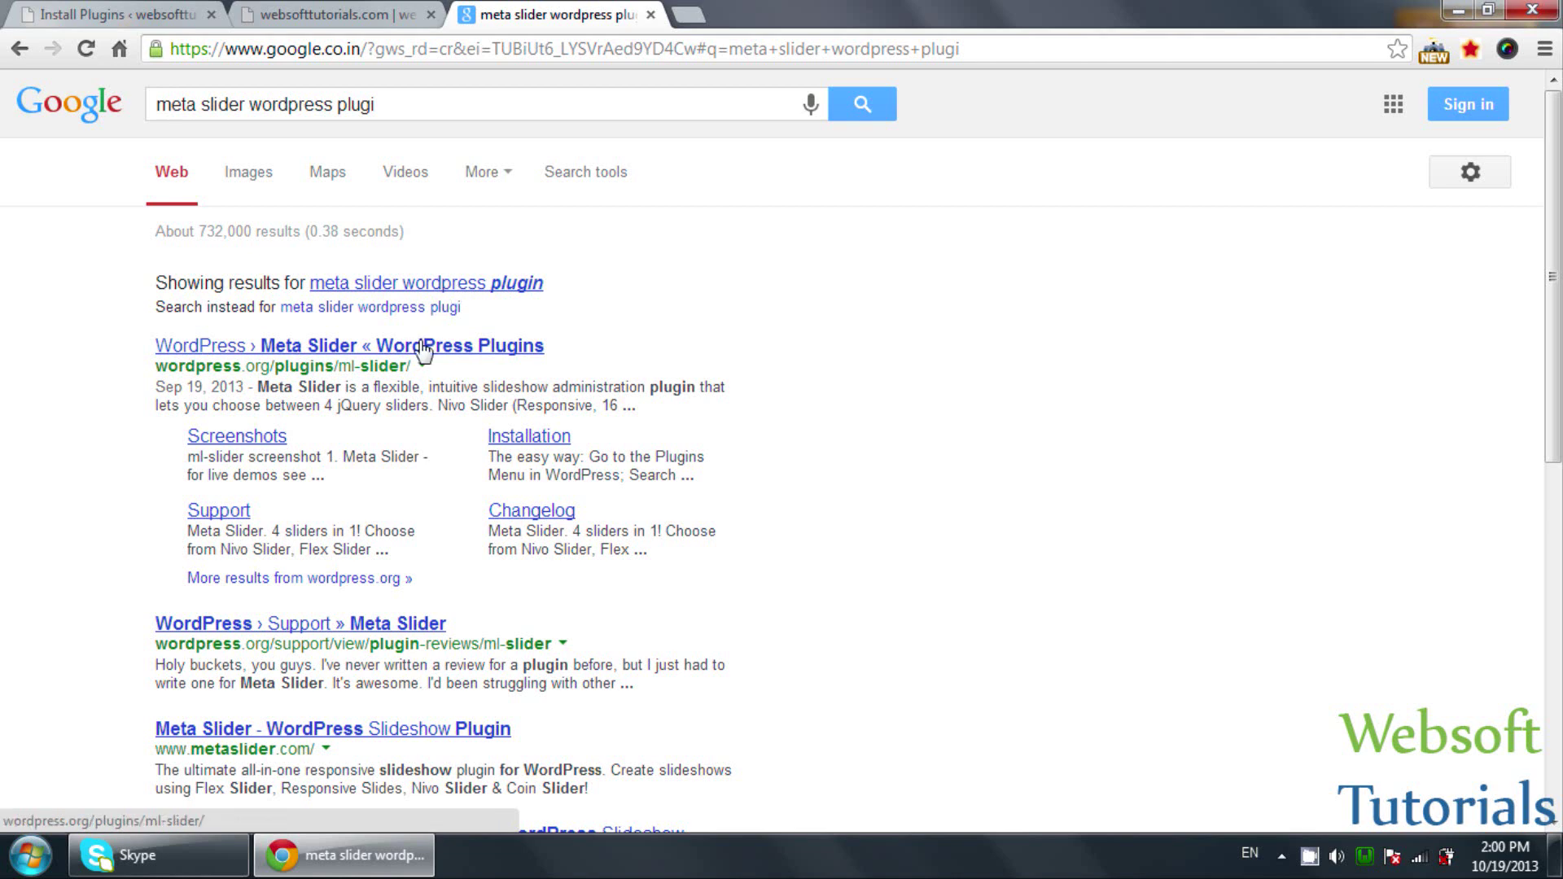
click(231, 23)
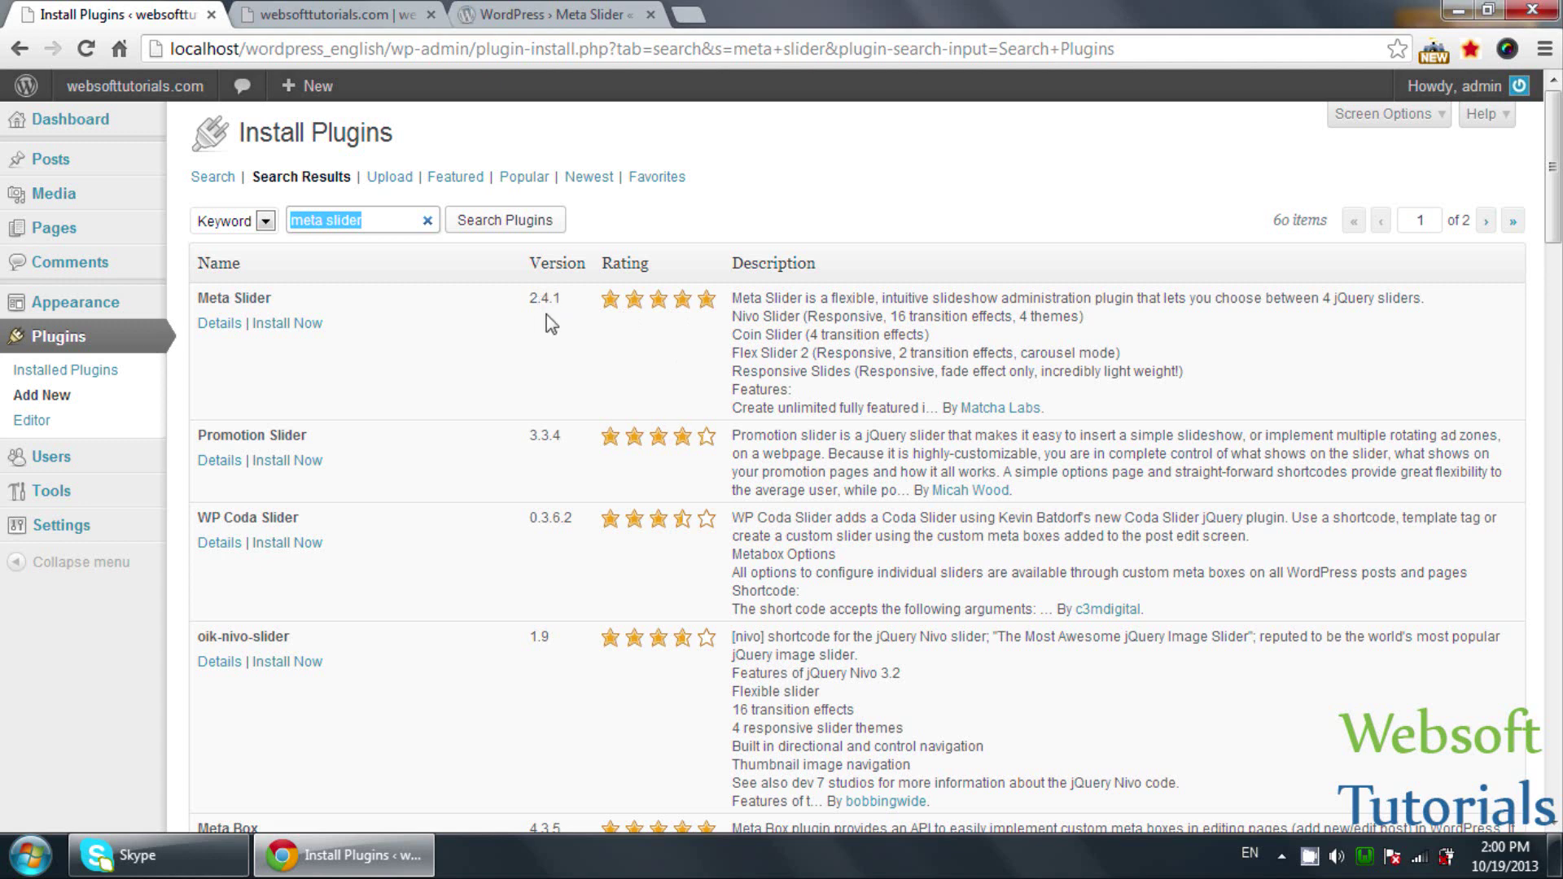
- Open Meta Slider's Details in a new tab, read its description, then return to wordpress.org
right_click(216, 324)
click(247, 342)
click(326, 13)
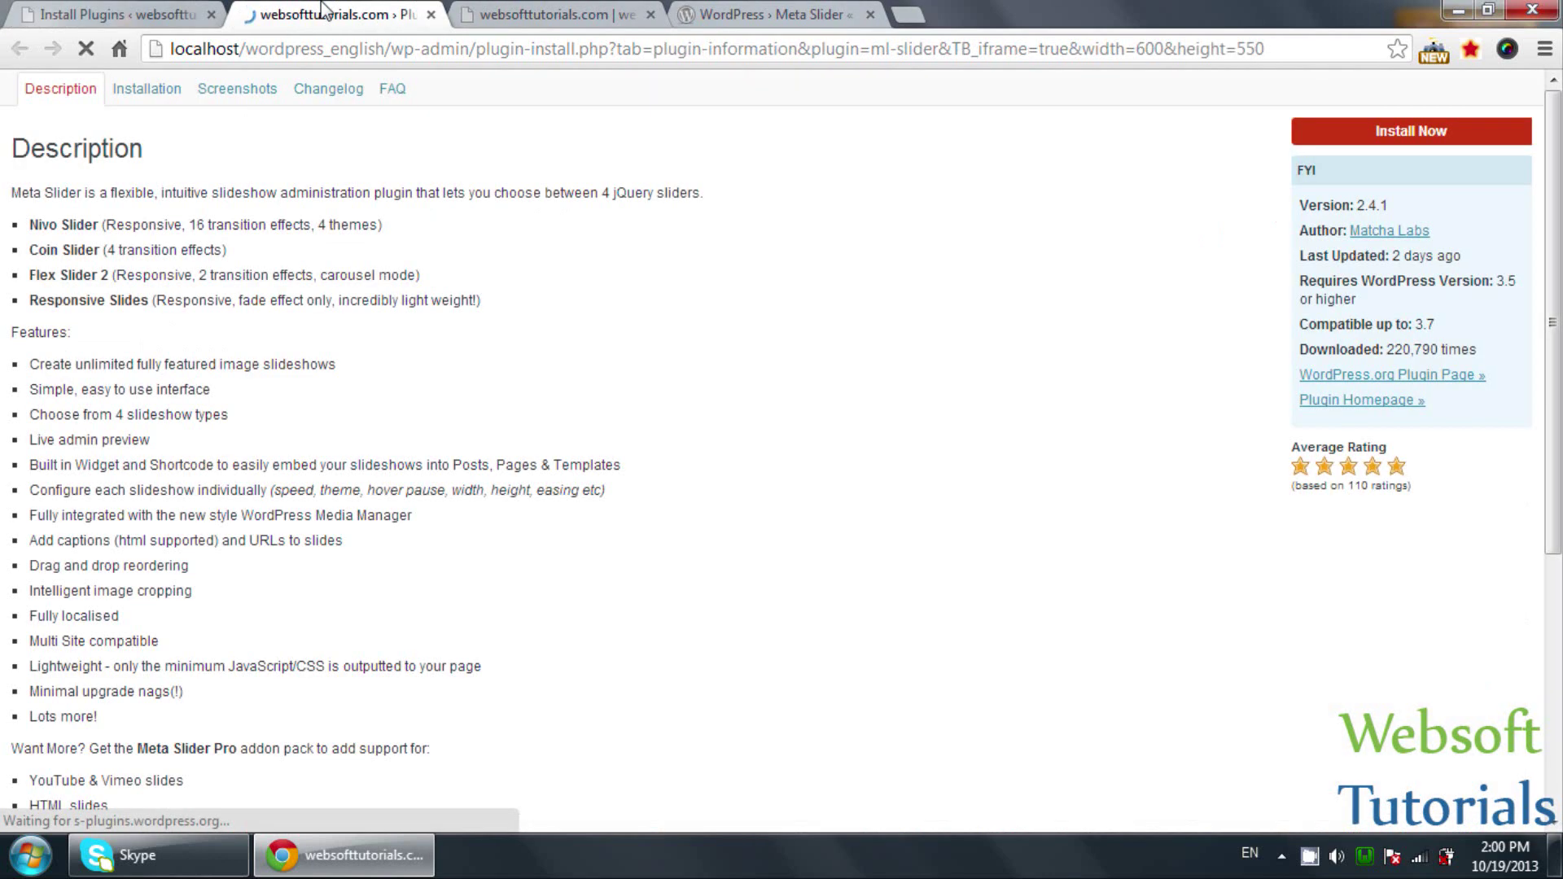
scroll(1127, 216, down, 5)
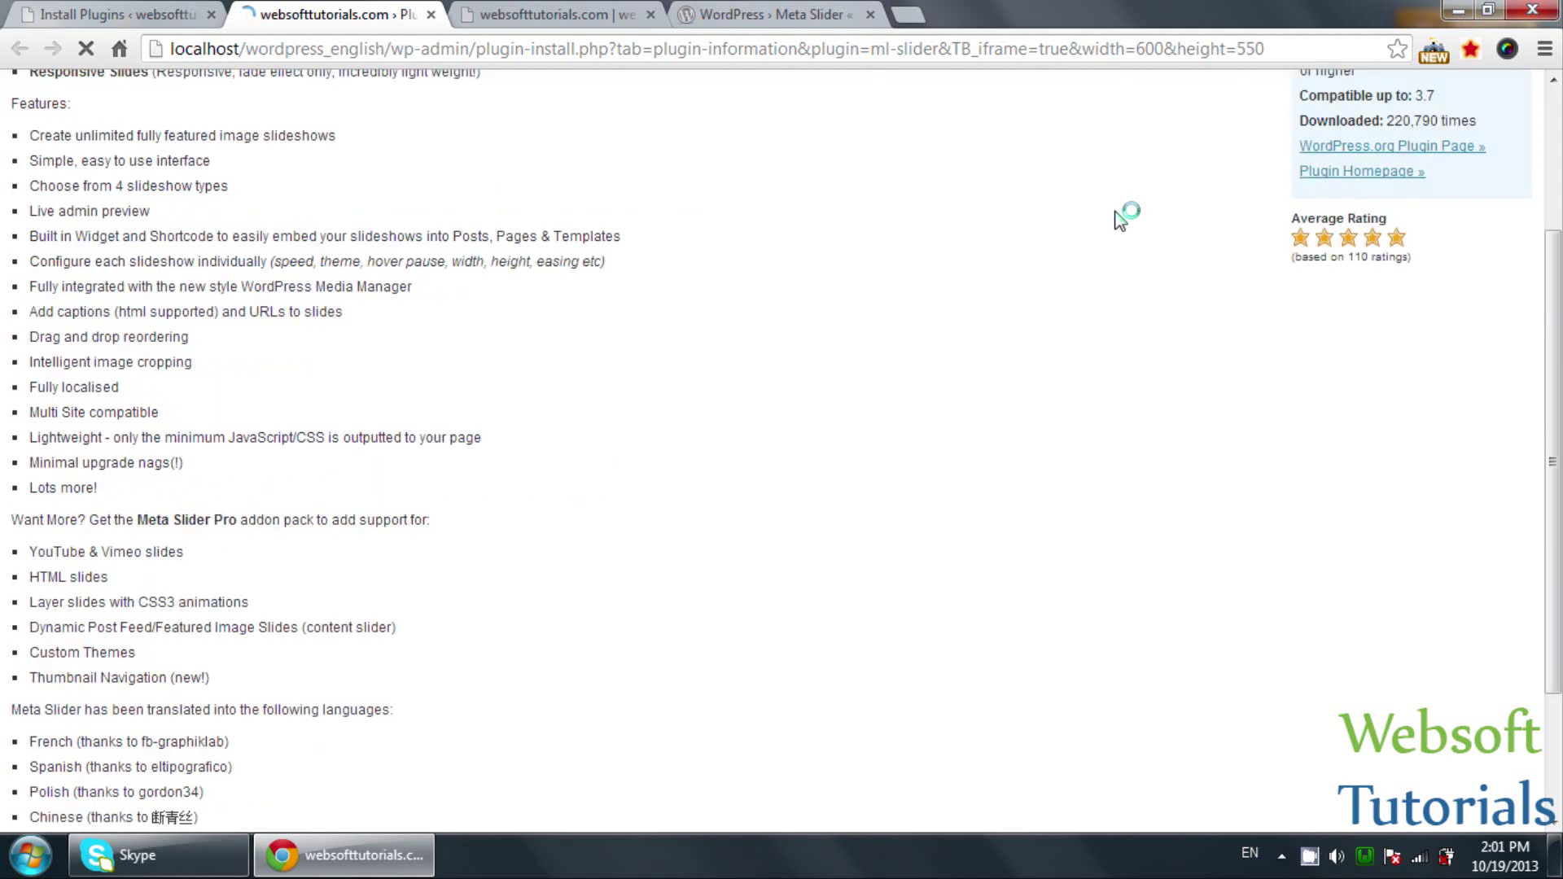
scroll(374, 140, up, 5)
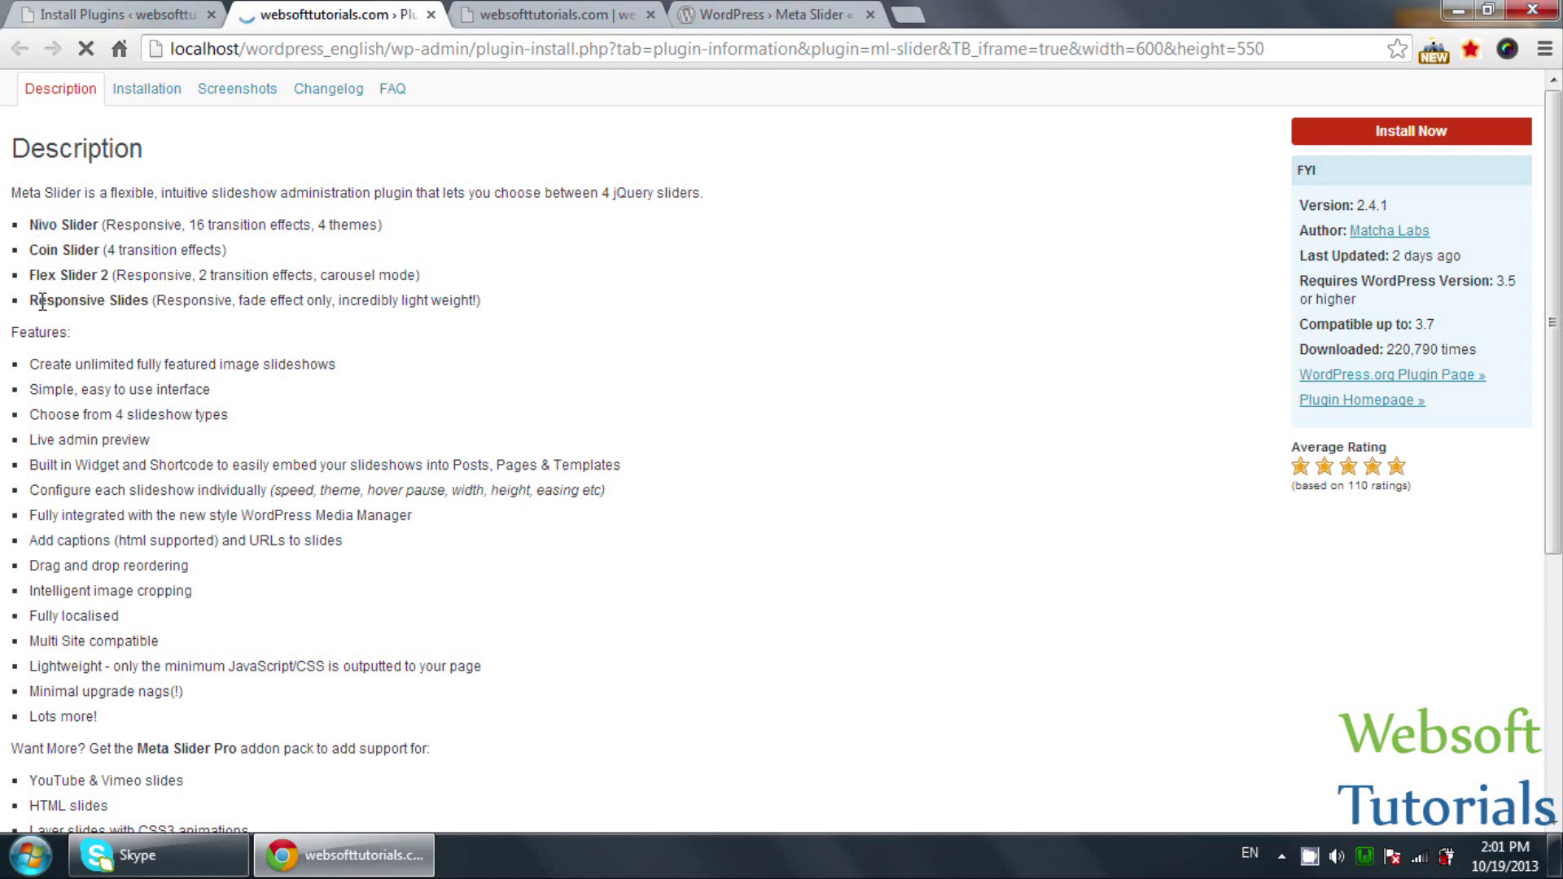
scroll(51, 382, down, 6)
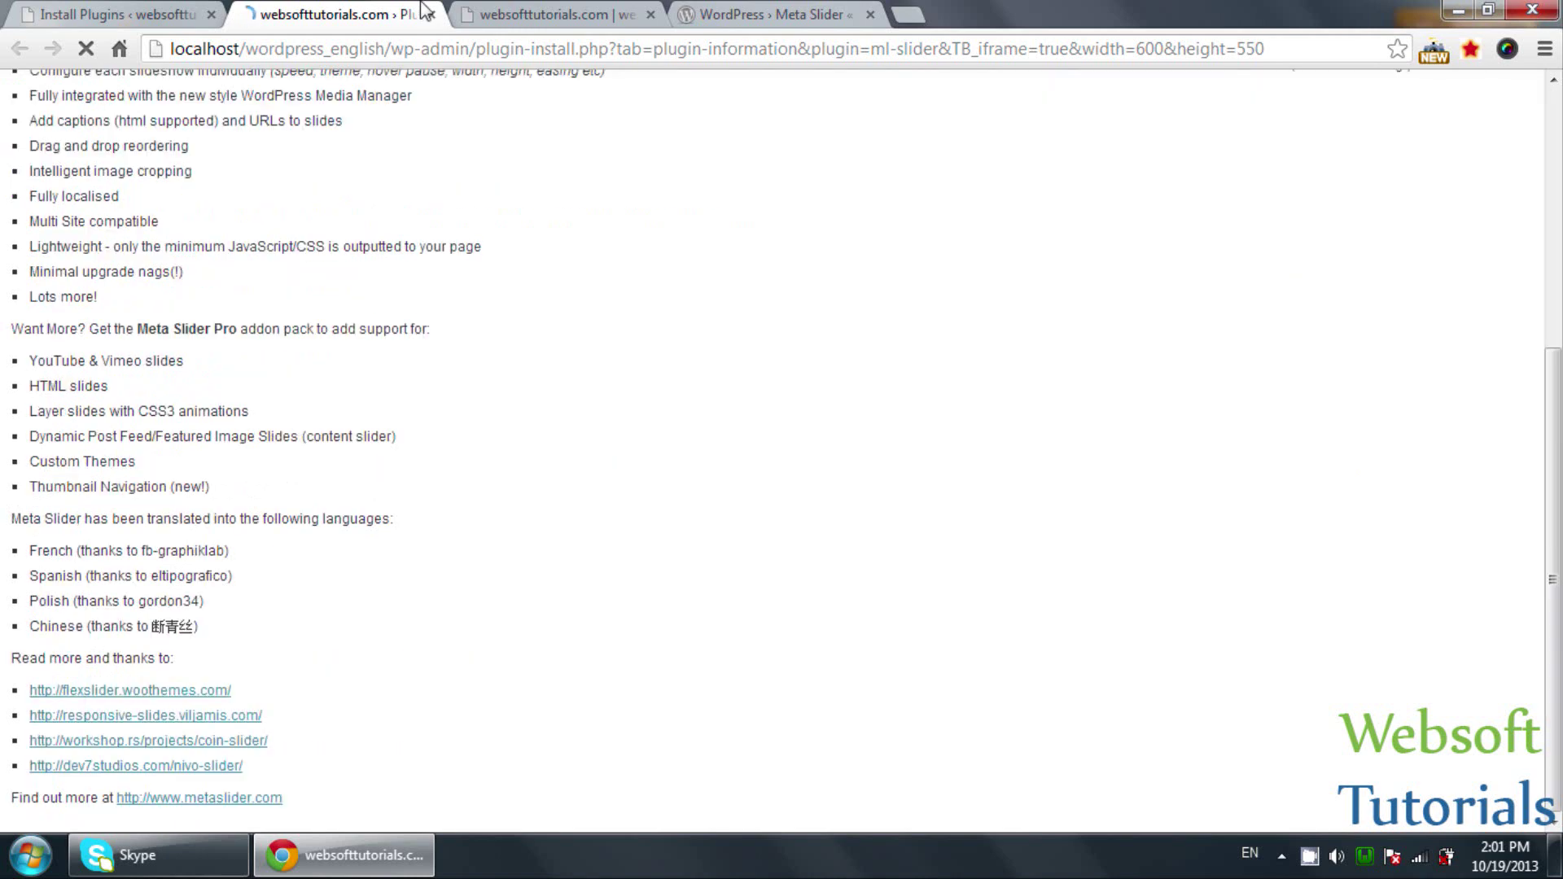
click(562, 14)
click(719, 8)
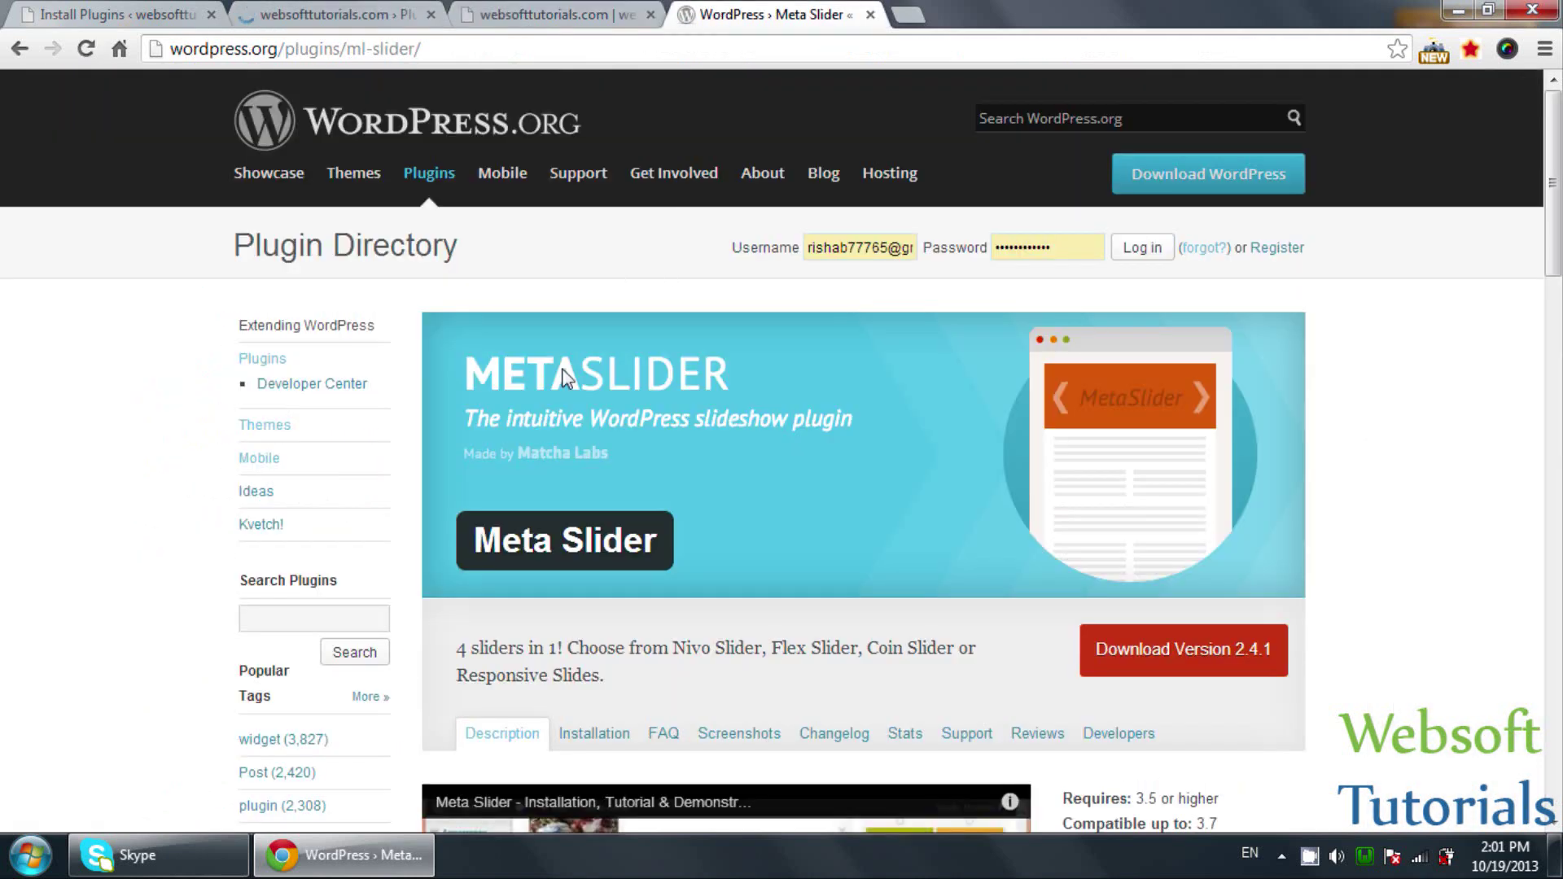
- Download Meta Slider version 2.4.1 from its wordpress.org page
scroll(586, 248, down, 5)
click(1146, 192)
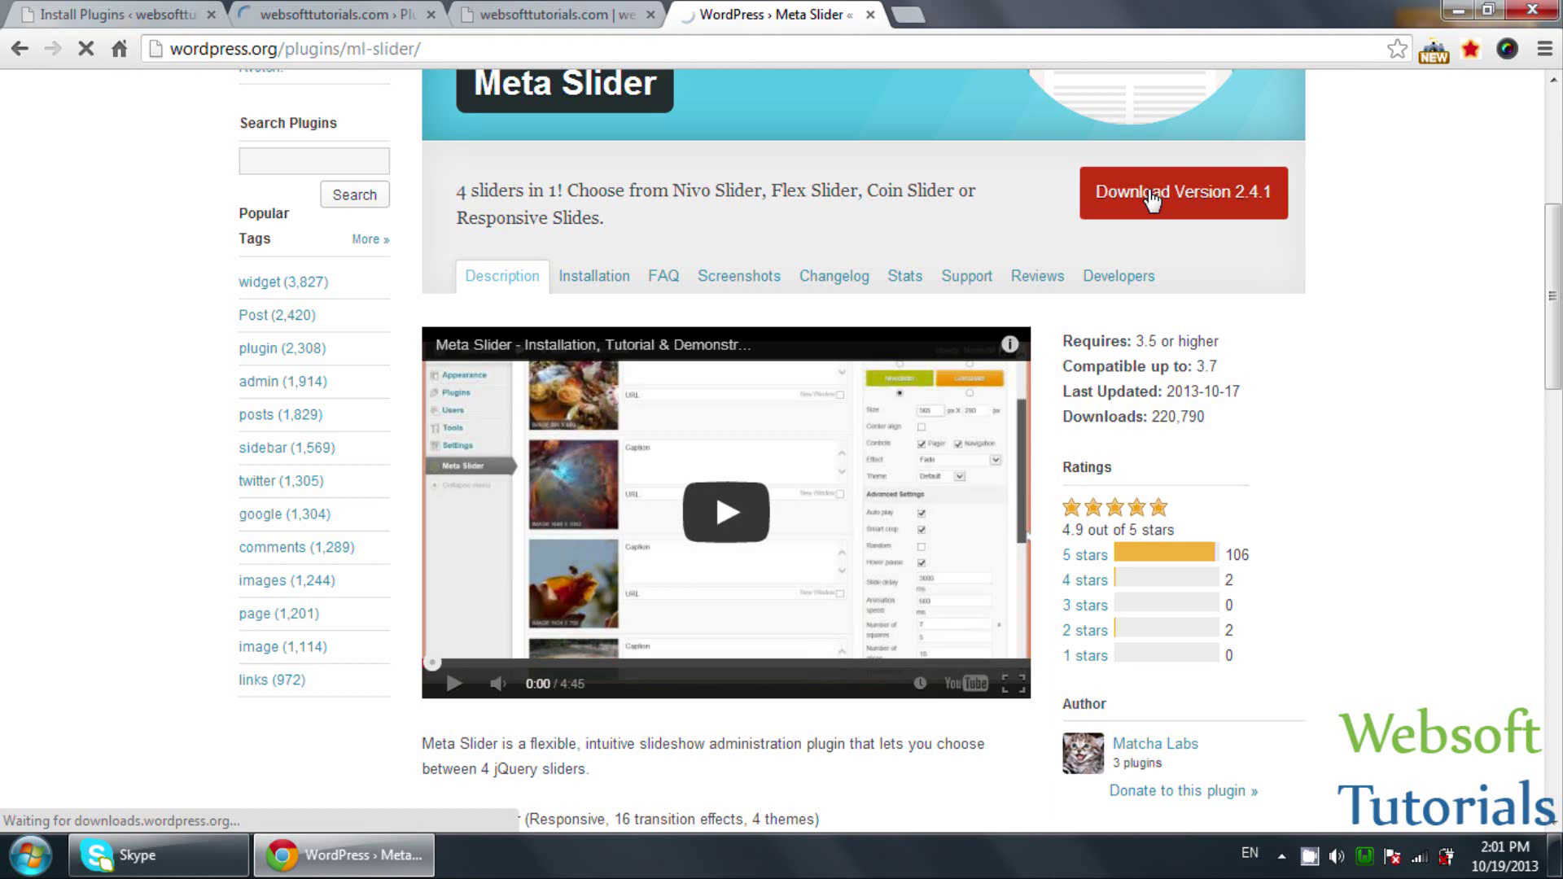
click(538, 14)
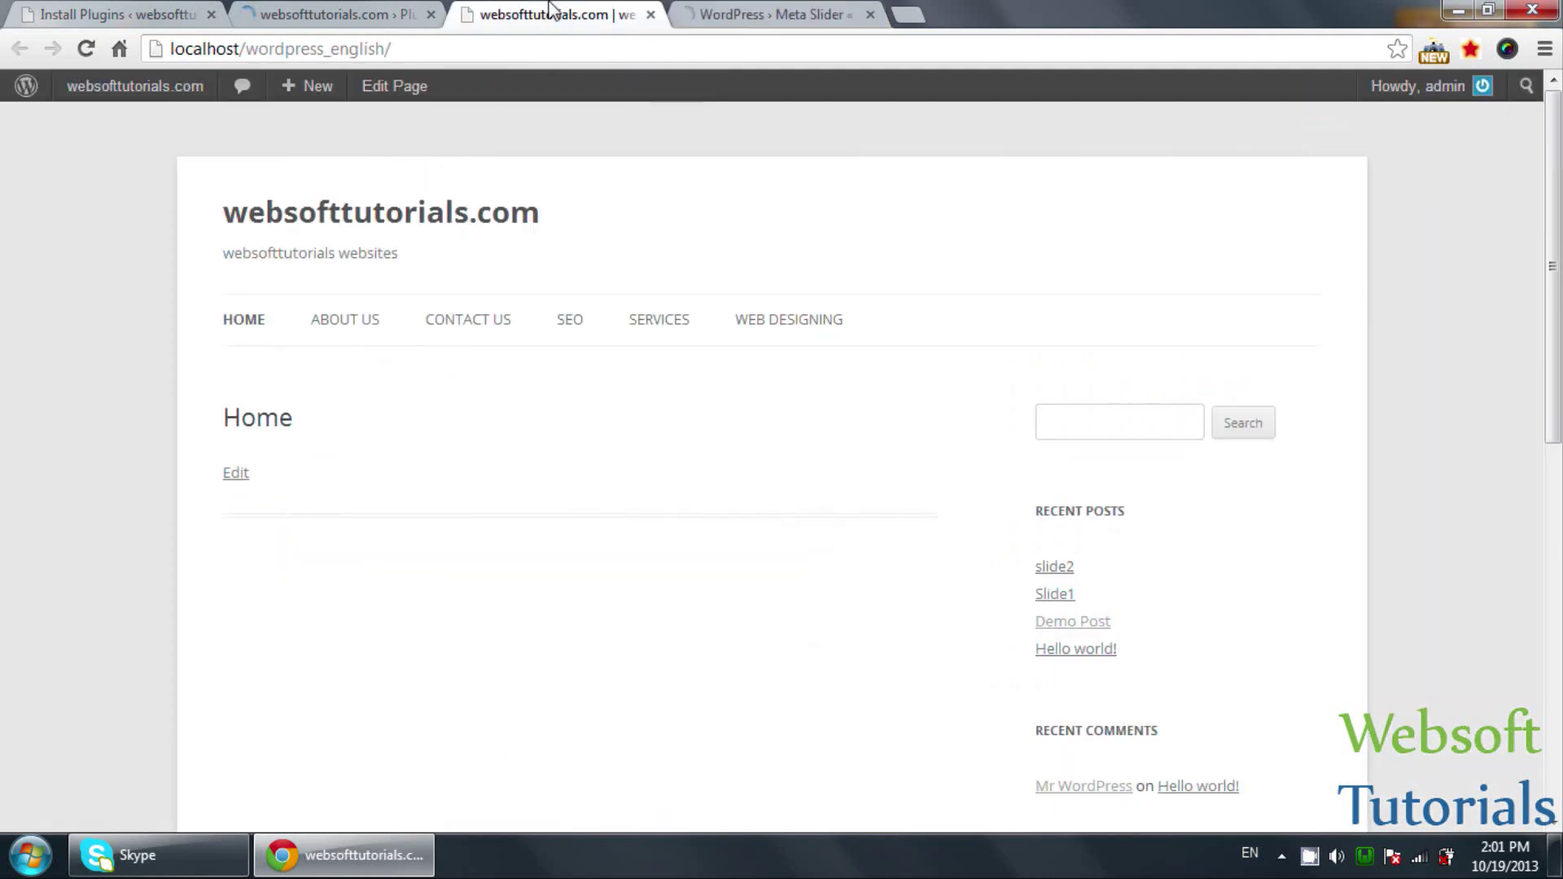
click(301, 12)
click(770, 14)
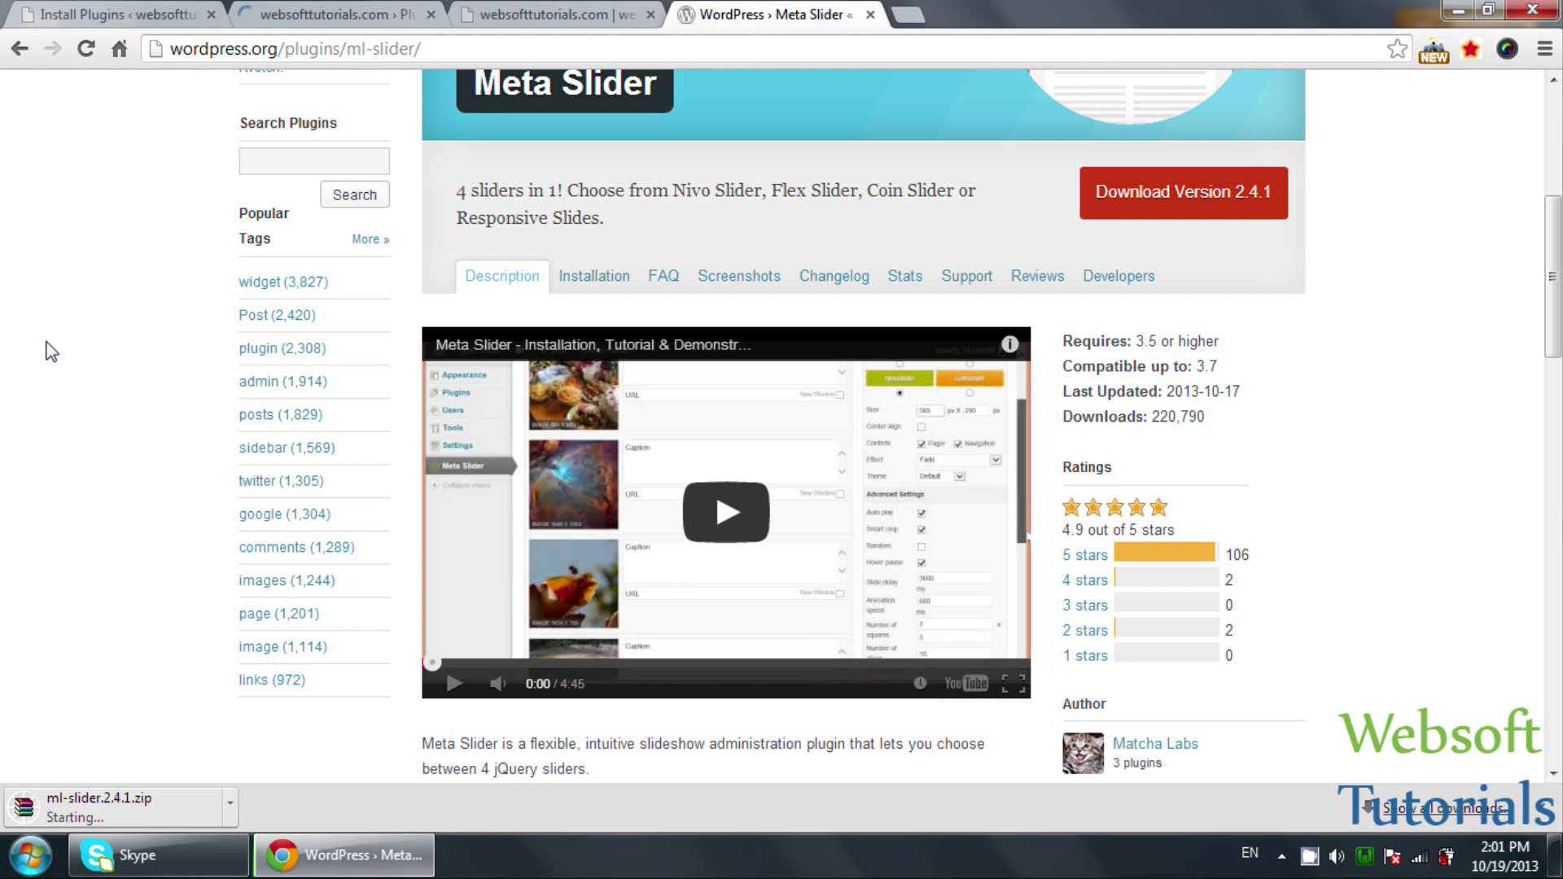
- Minimize CamStudio and the browser to reveal the desktop with the downloaded zip
click(196, 13)
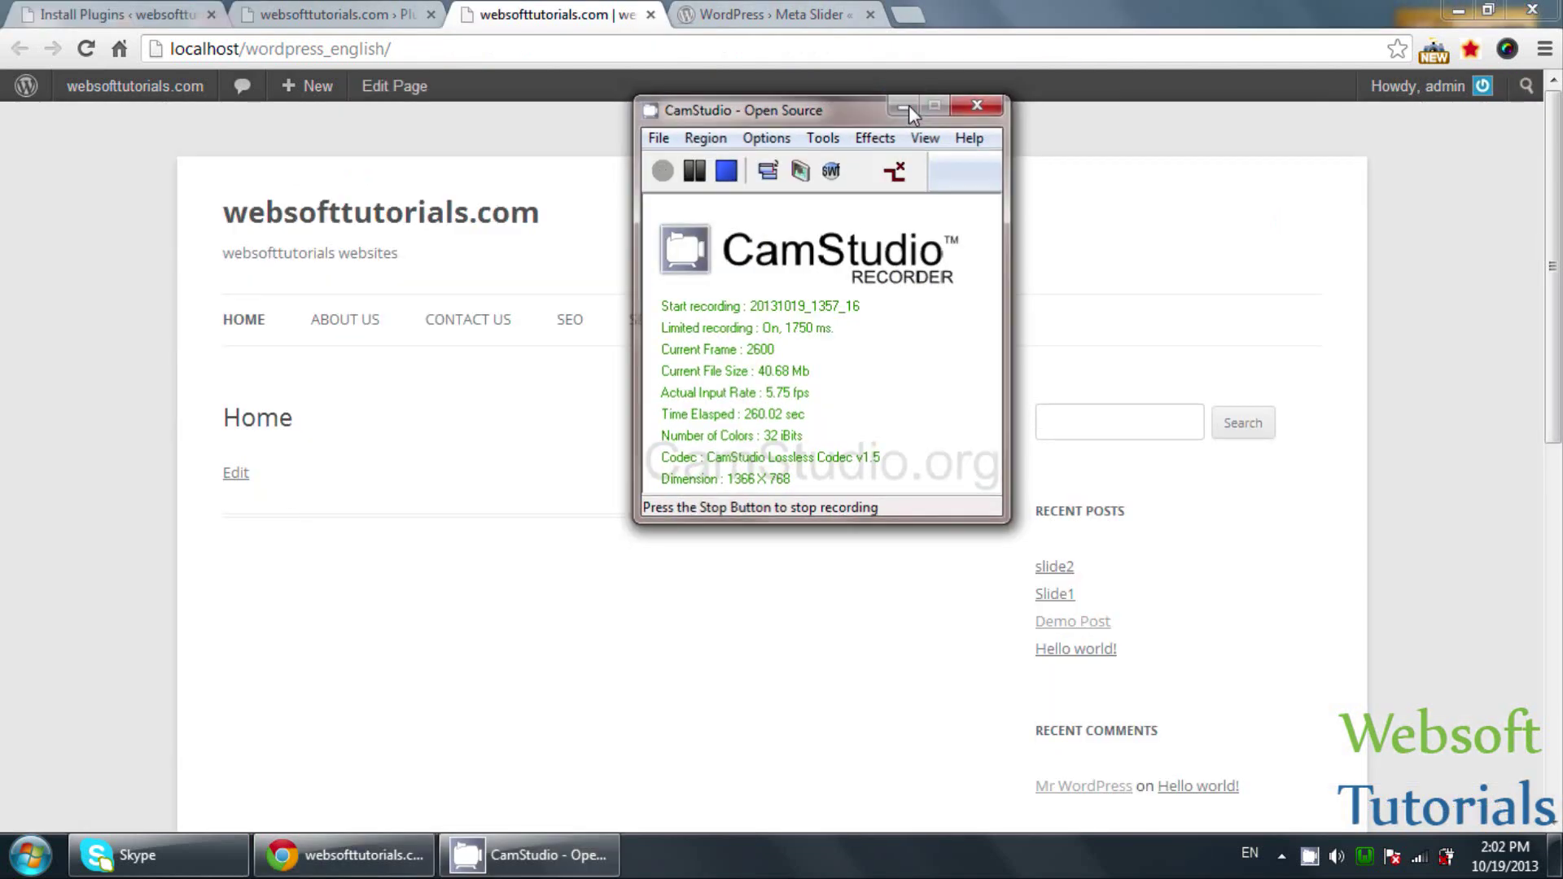
click(909, 105)
key(super+d)
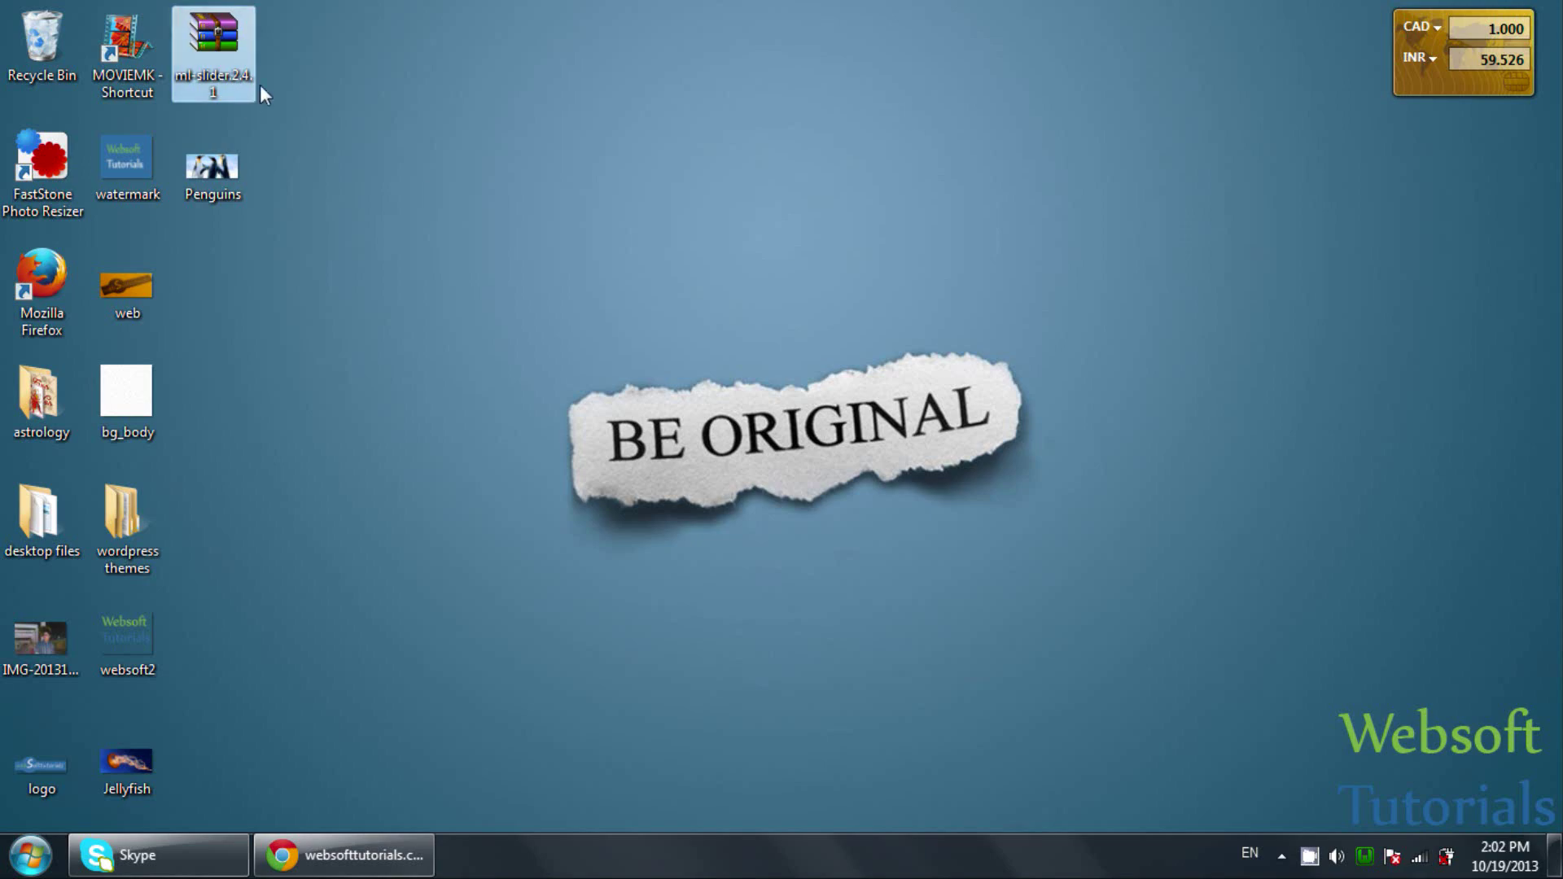
- Restore Chrome and open the Upload form on the Install Plugins tab
click(342, 855)
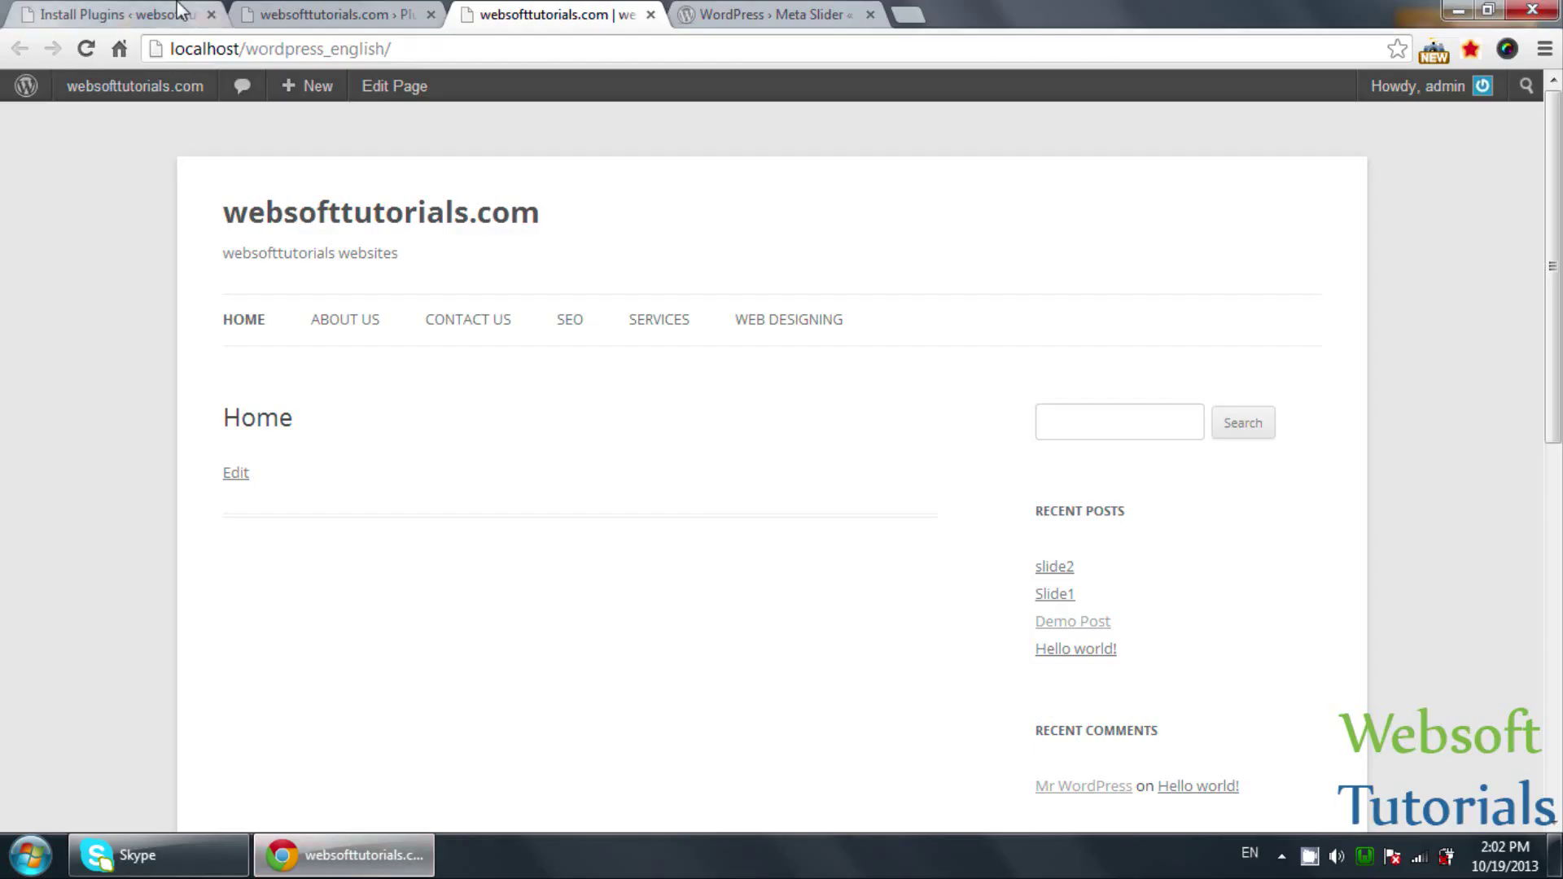
click(179, 12)
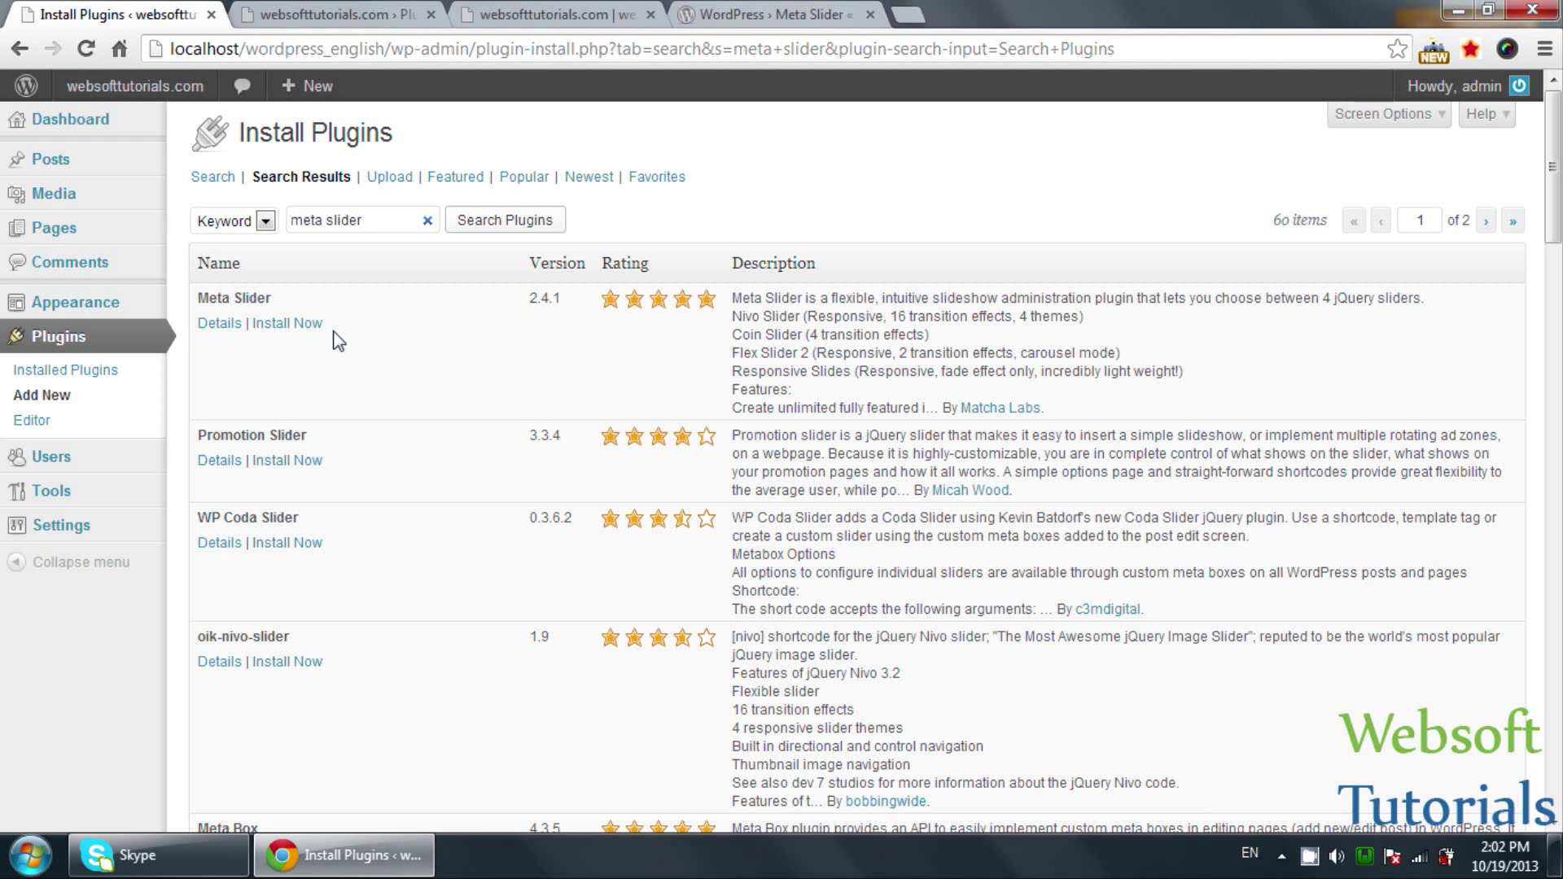
click(404, 177)
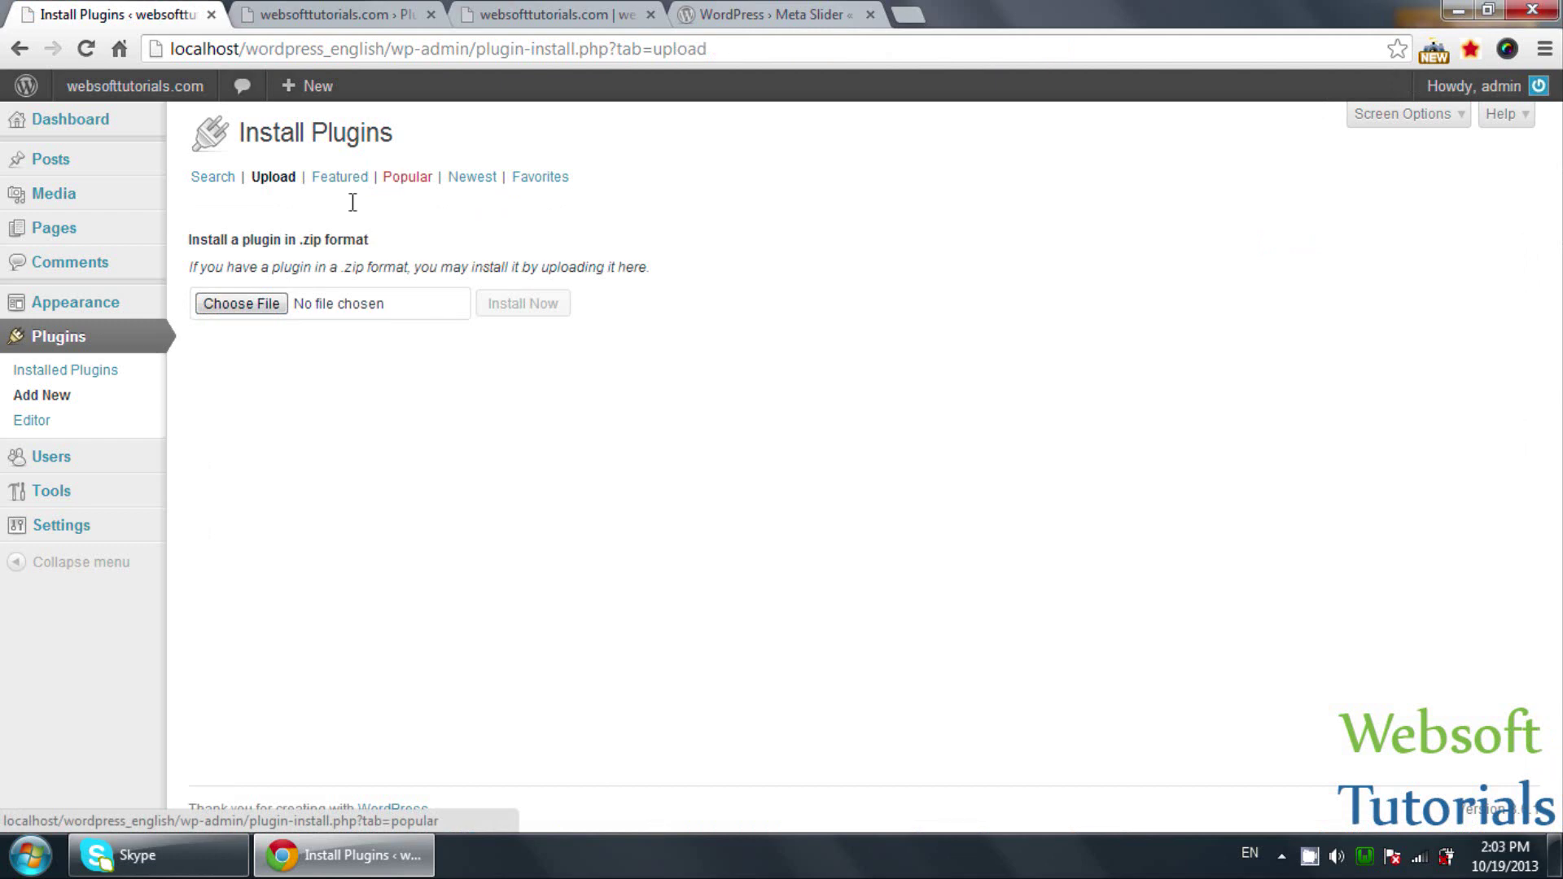
- Upload ml-slider.2.4.1.zip, install it, and activate Meta Slider 2.4.1
click(267, 308)
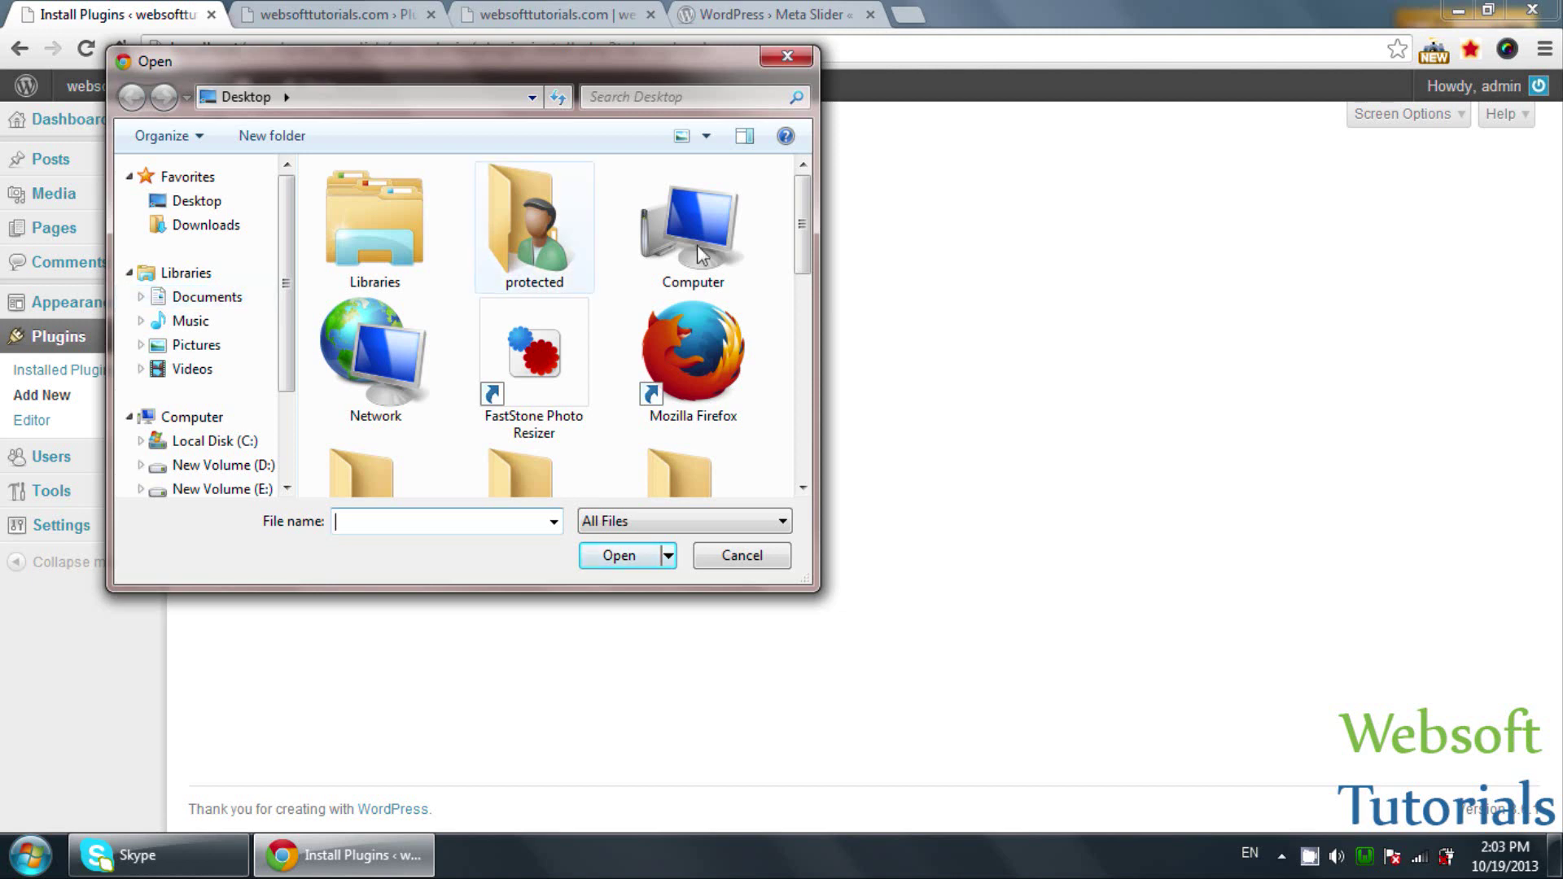
text(ml)
key(Down)
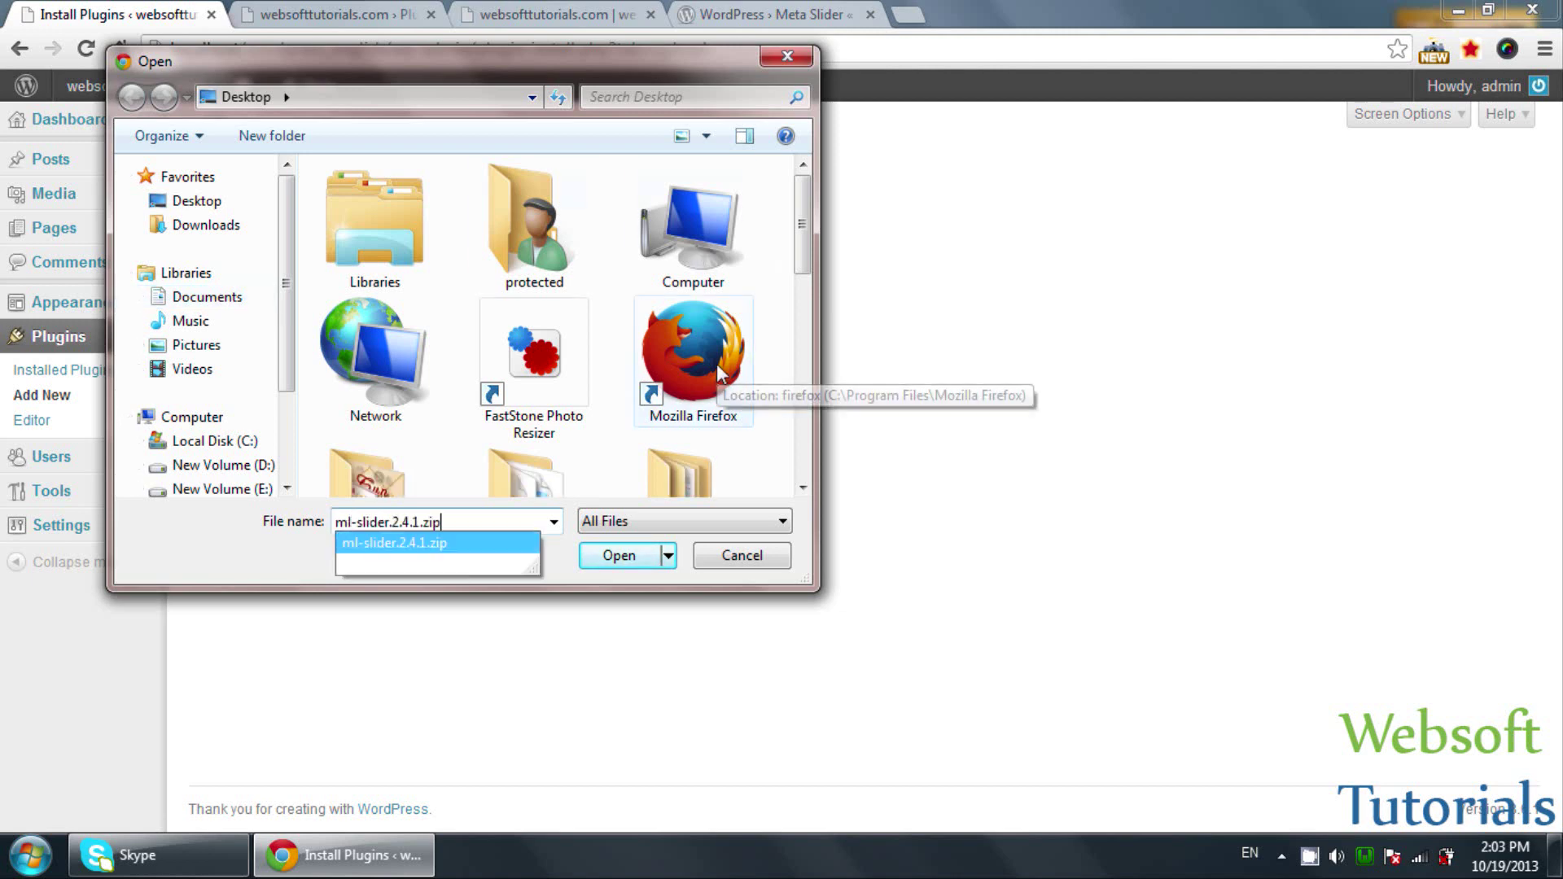
key(Return)
key(Return)
click(521, 312)
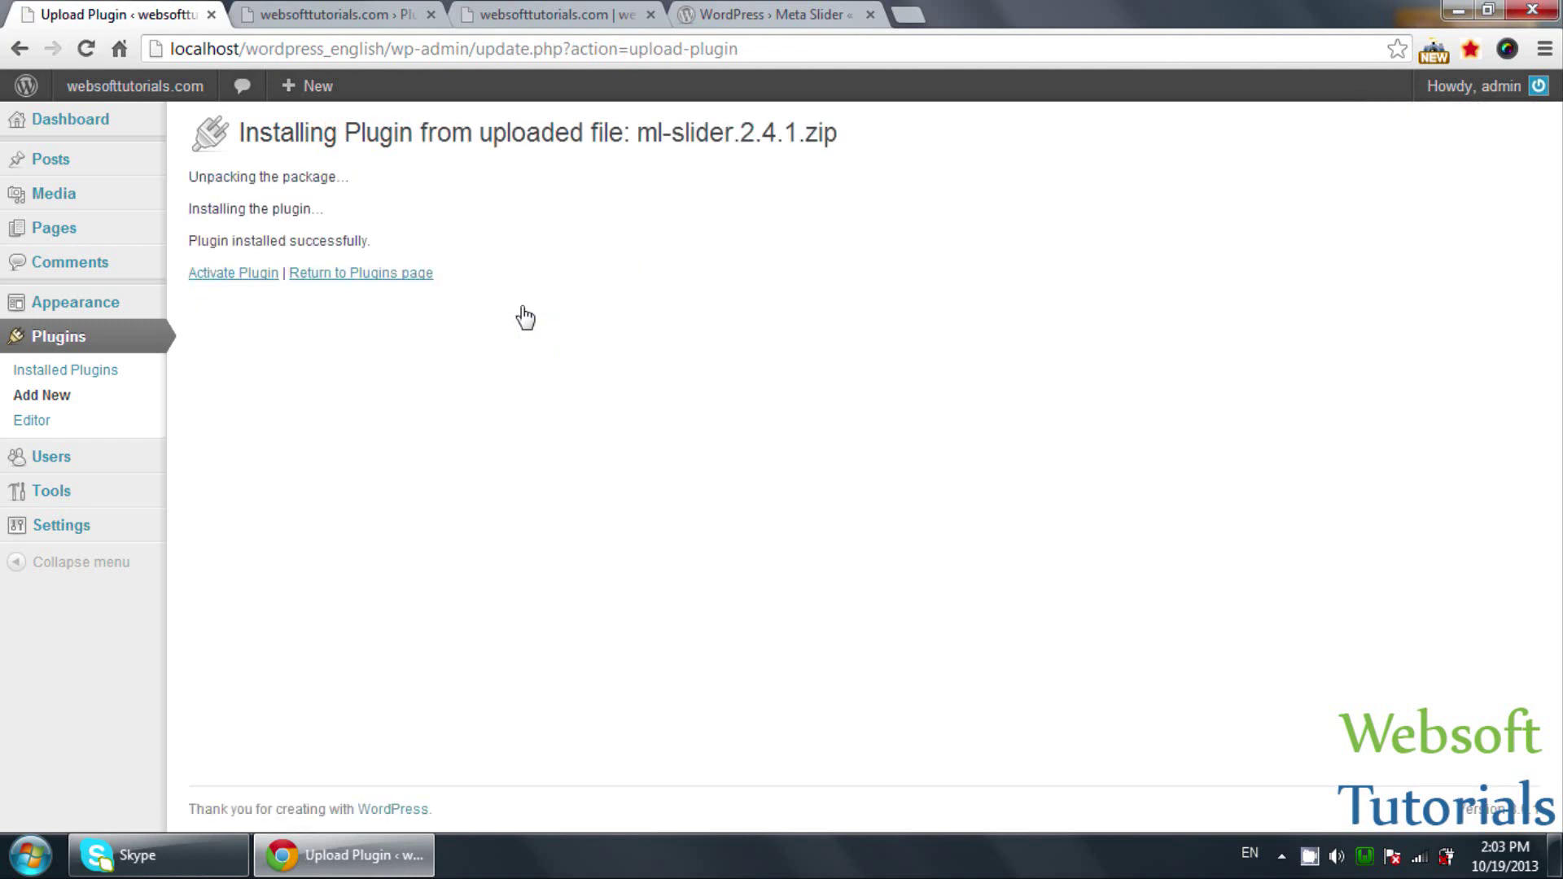
click(263, 280)
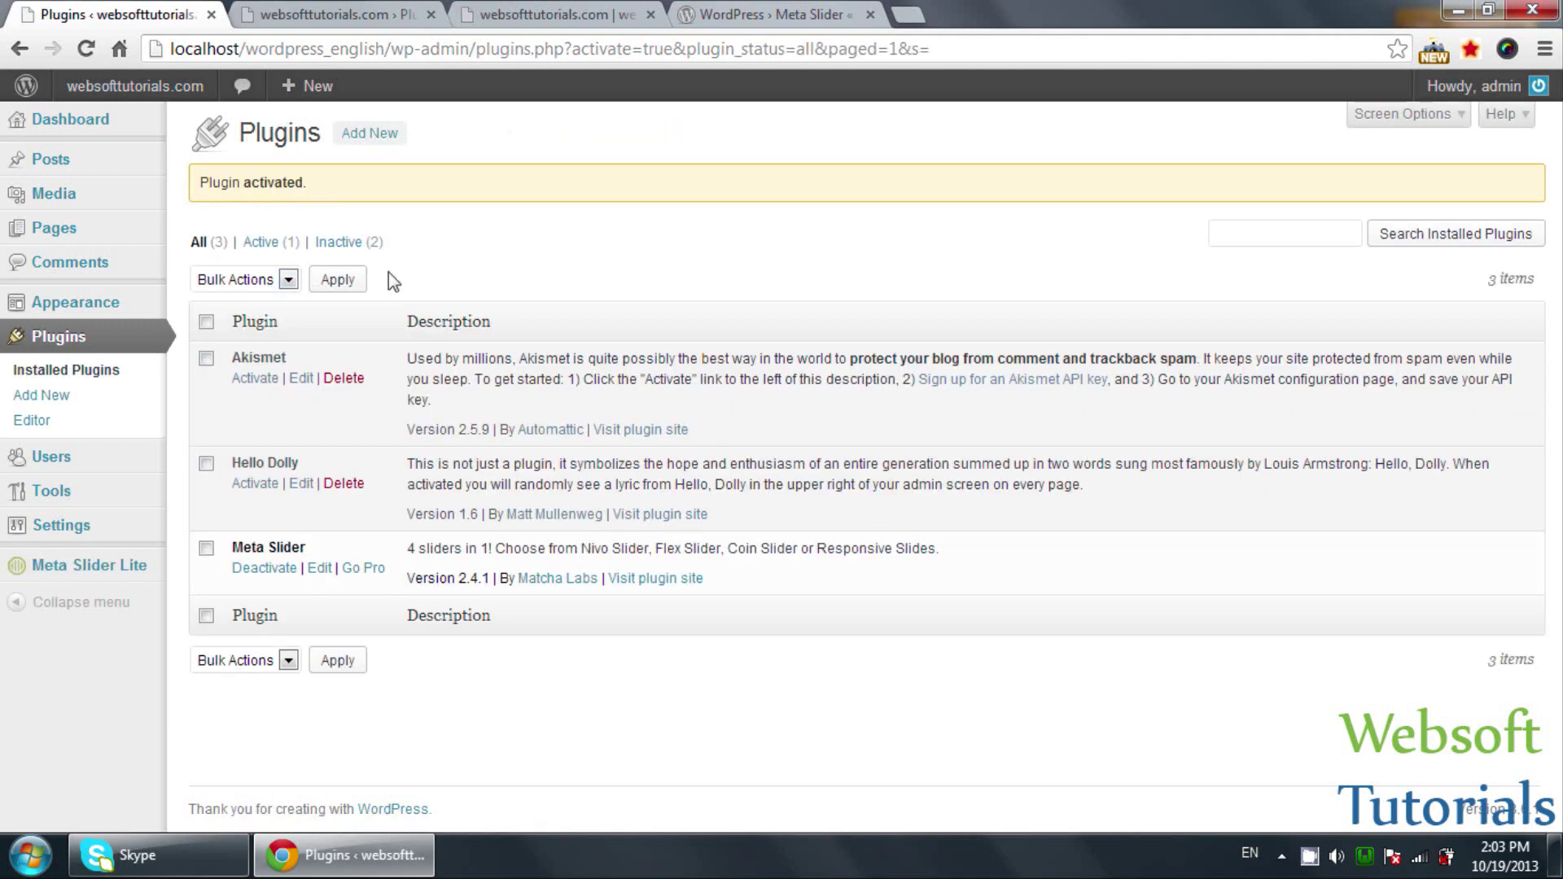
- Browse in Explorer to E:\wamp\www\wordpress_english\wp-content\plugins to find the ml-slider folder
key(super)
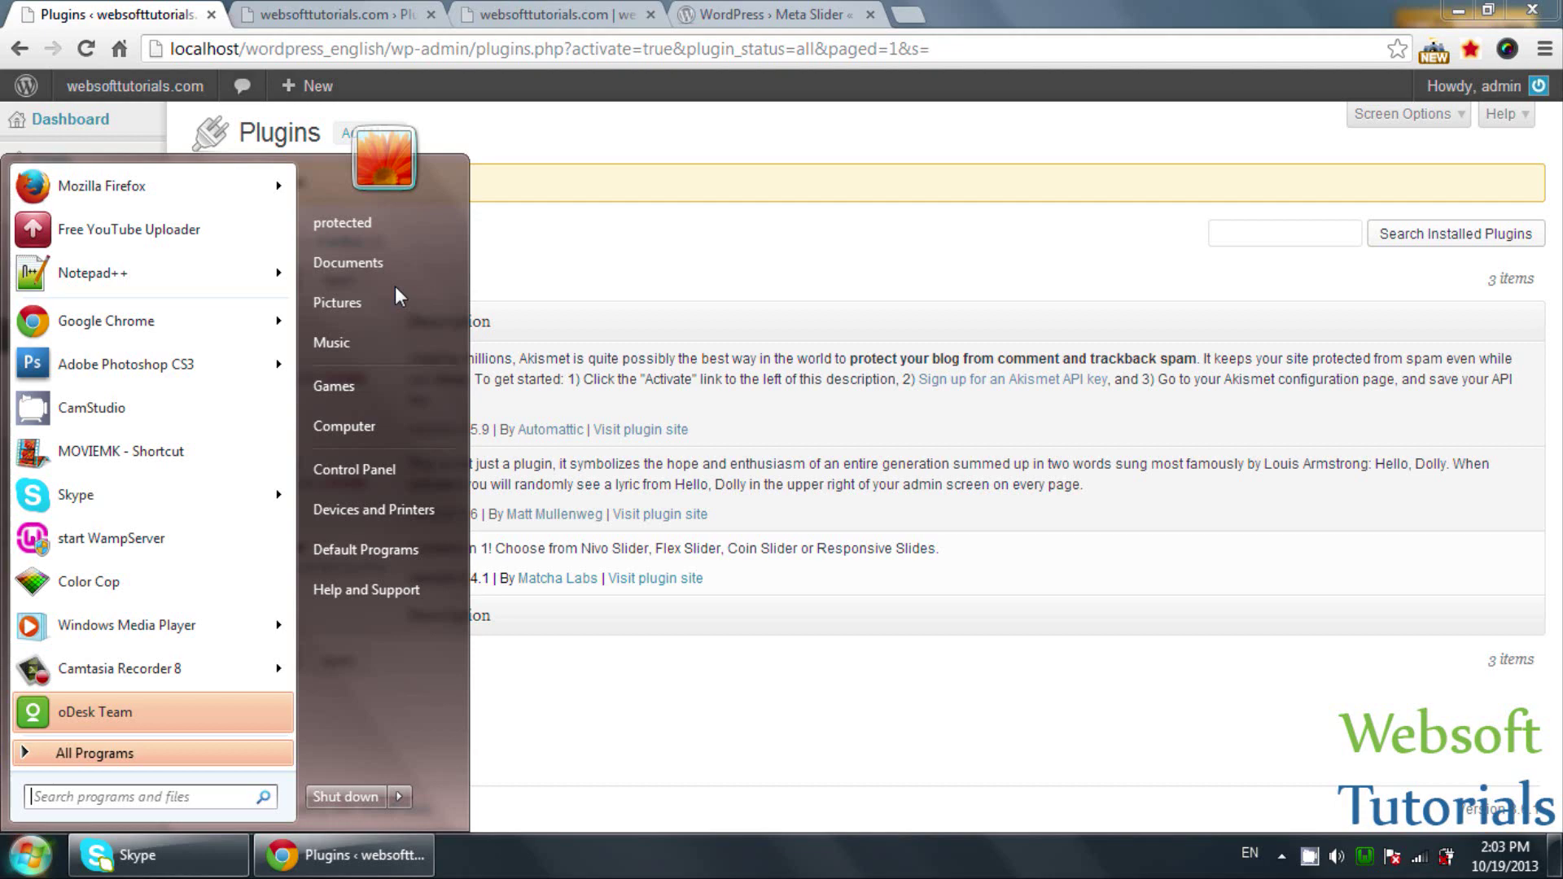
click(370, 438)
key(n)
key(n)
key(Return)
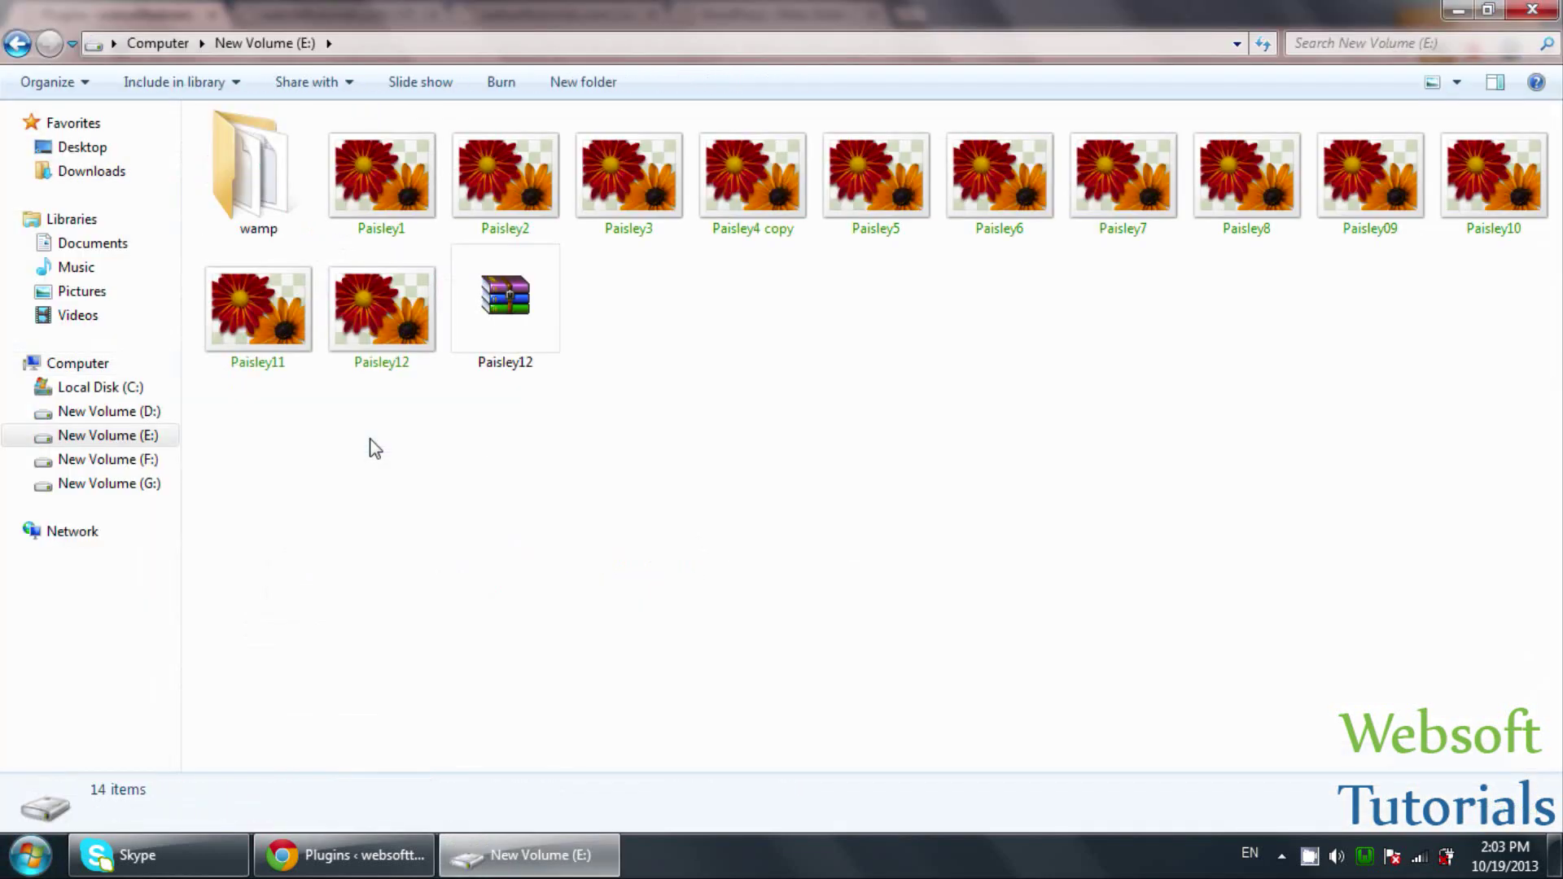
key(w)
key(Return)
key(w)
key(Return)
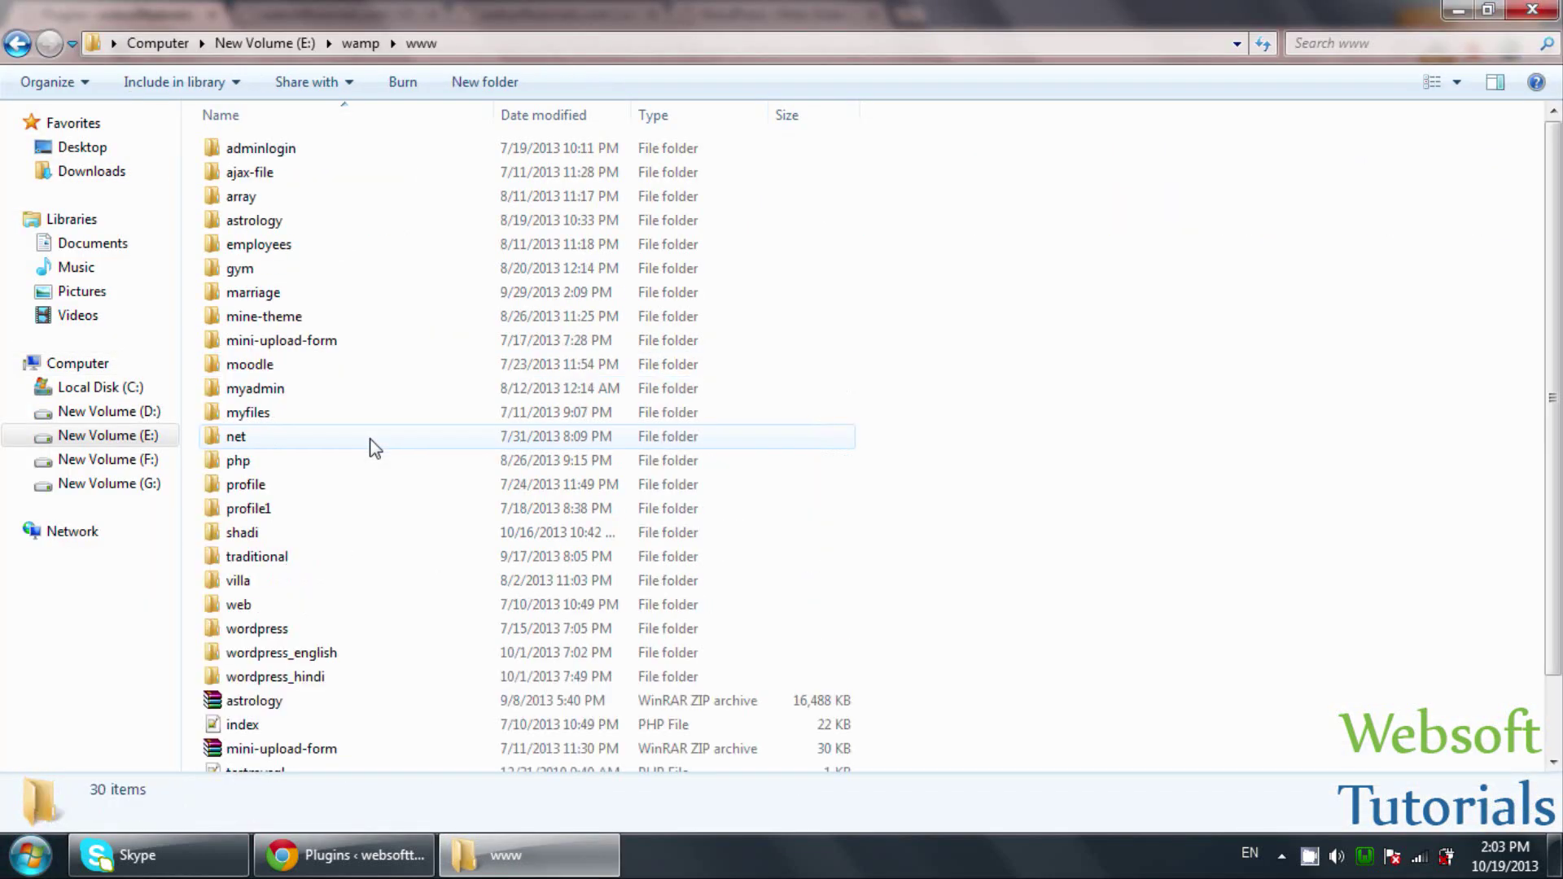
key(w)
key(w)
key(w)
key(w)
key(Up)
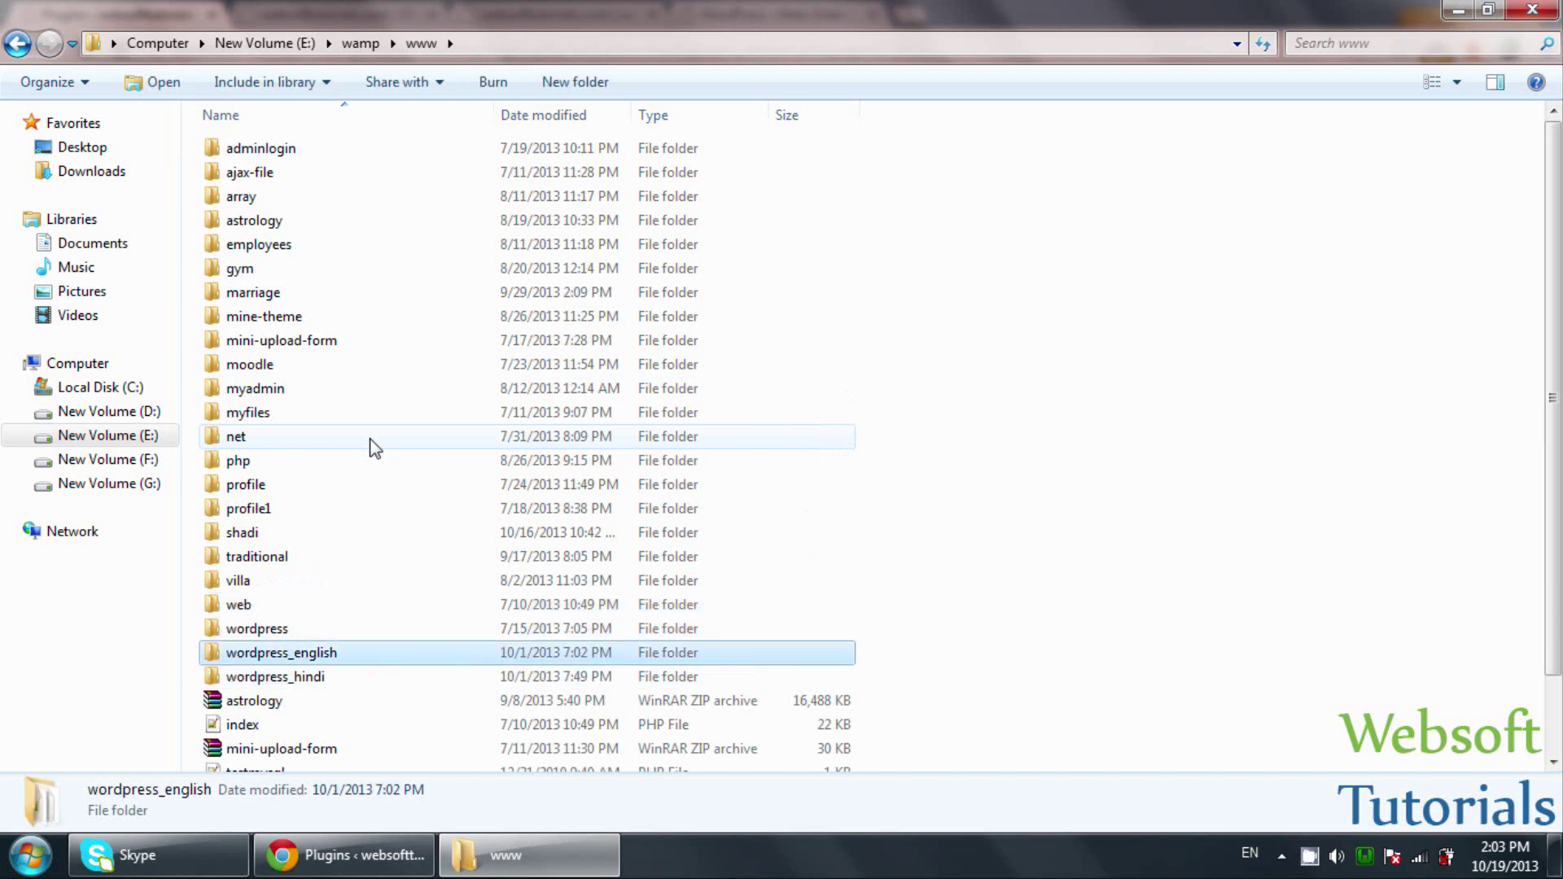
key(Return)
key(w)
key(w)
key(Return)
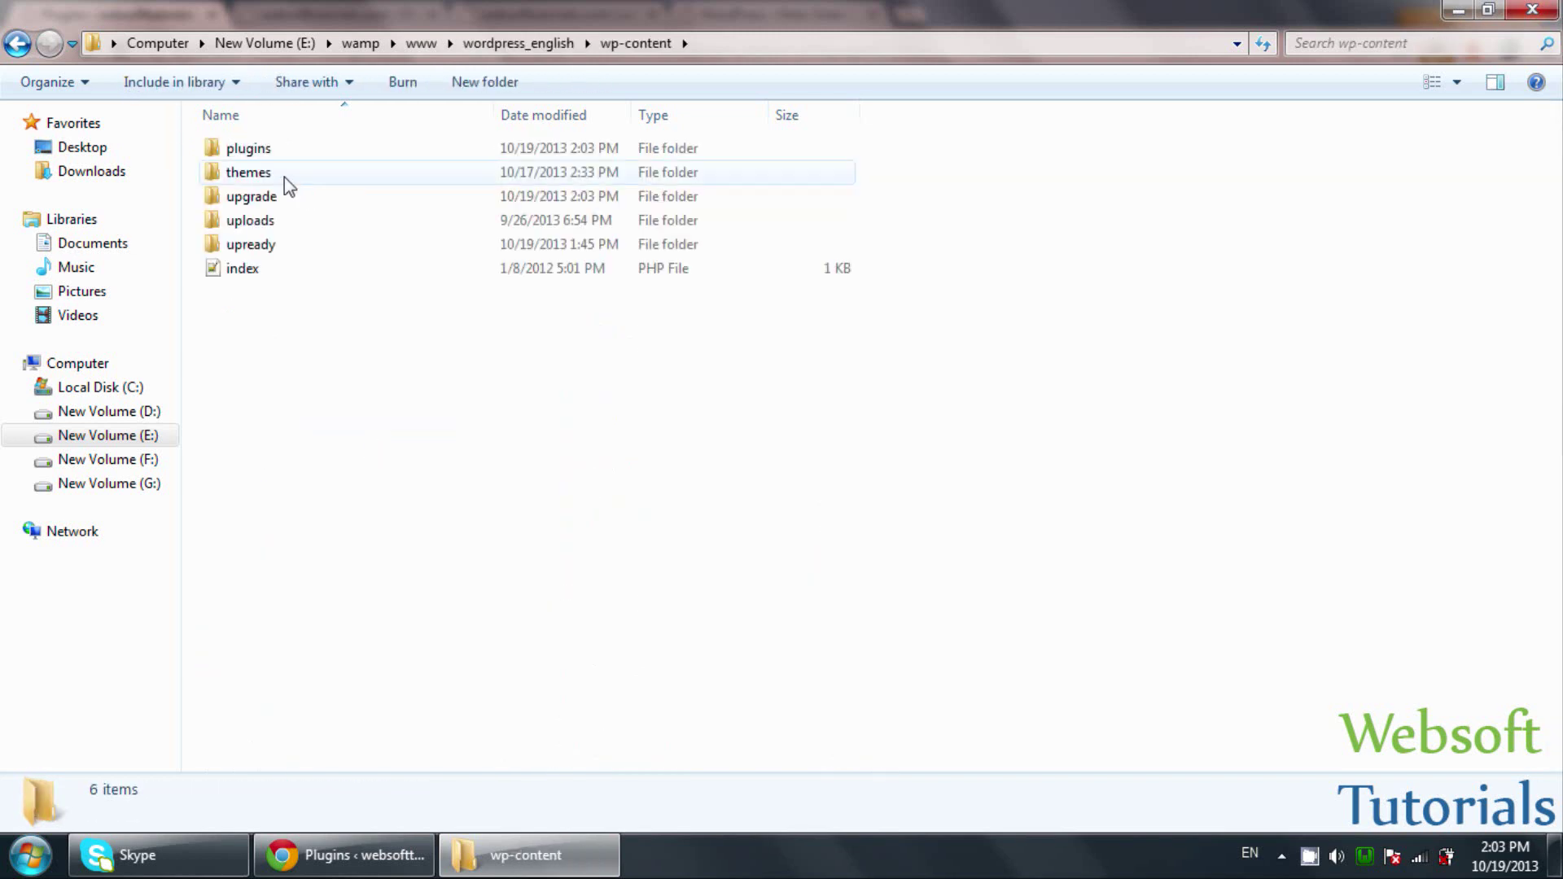
double_click(261, 150)
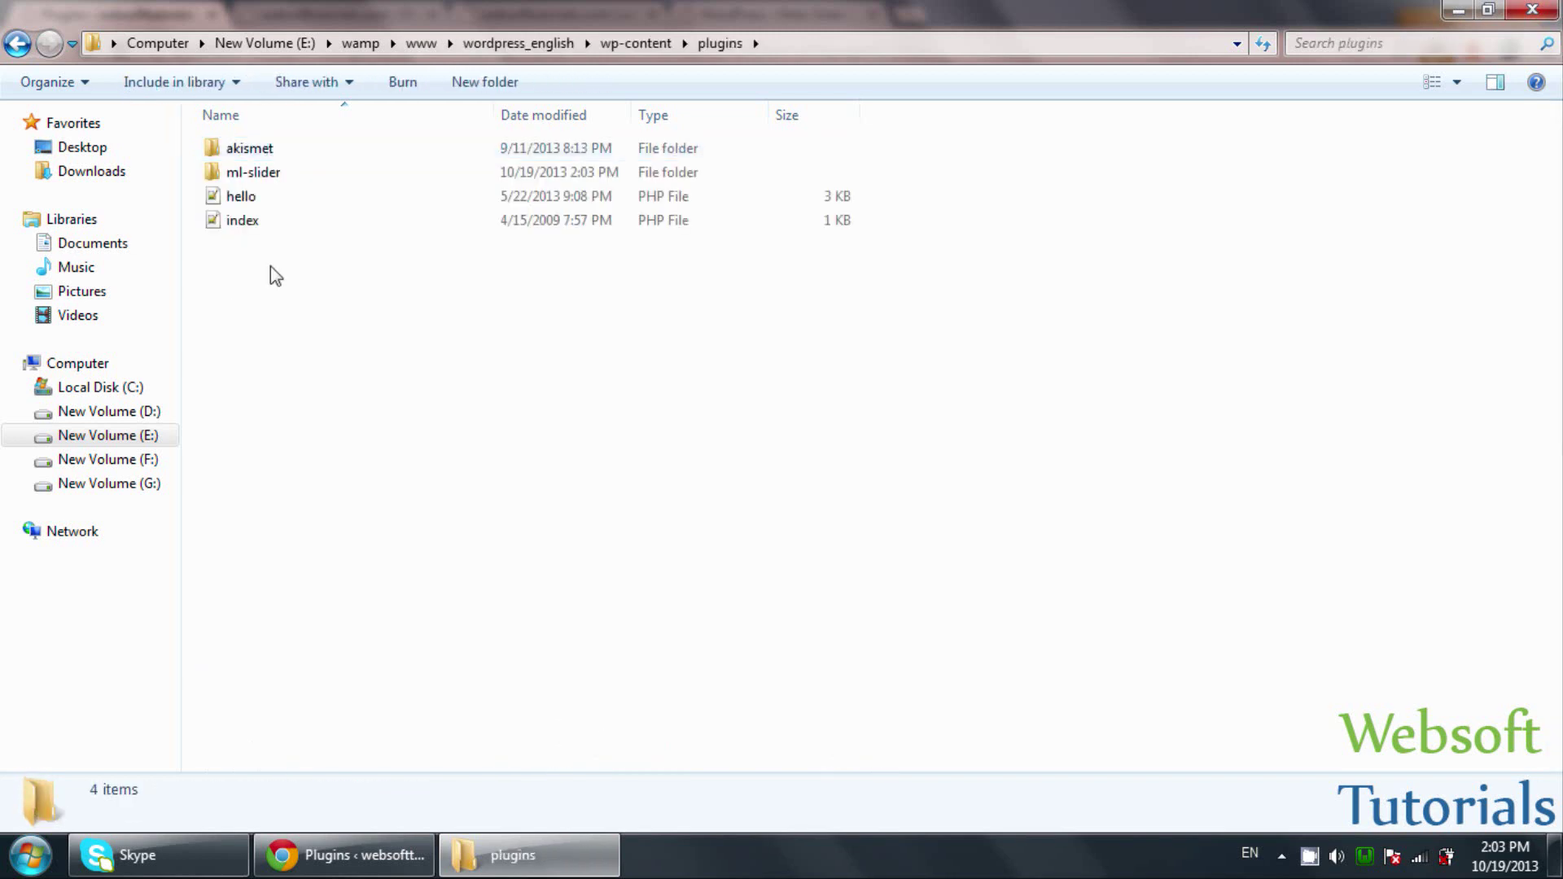
- Switch between the plugins folder and Chrome's WordPress Plugins page, ending on Chrome
key(super+d)
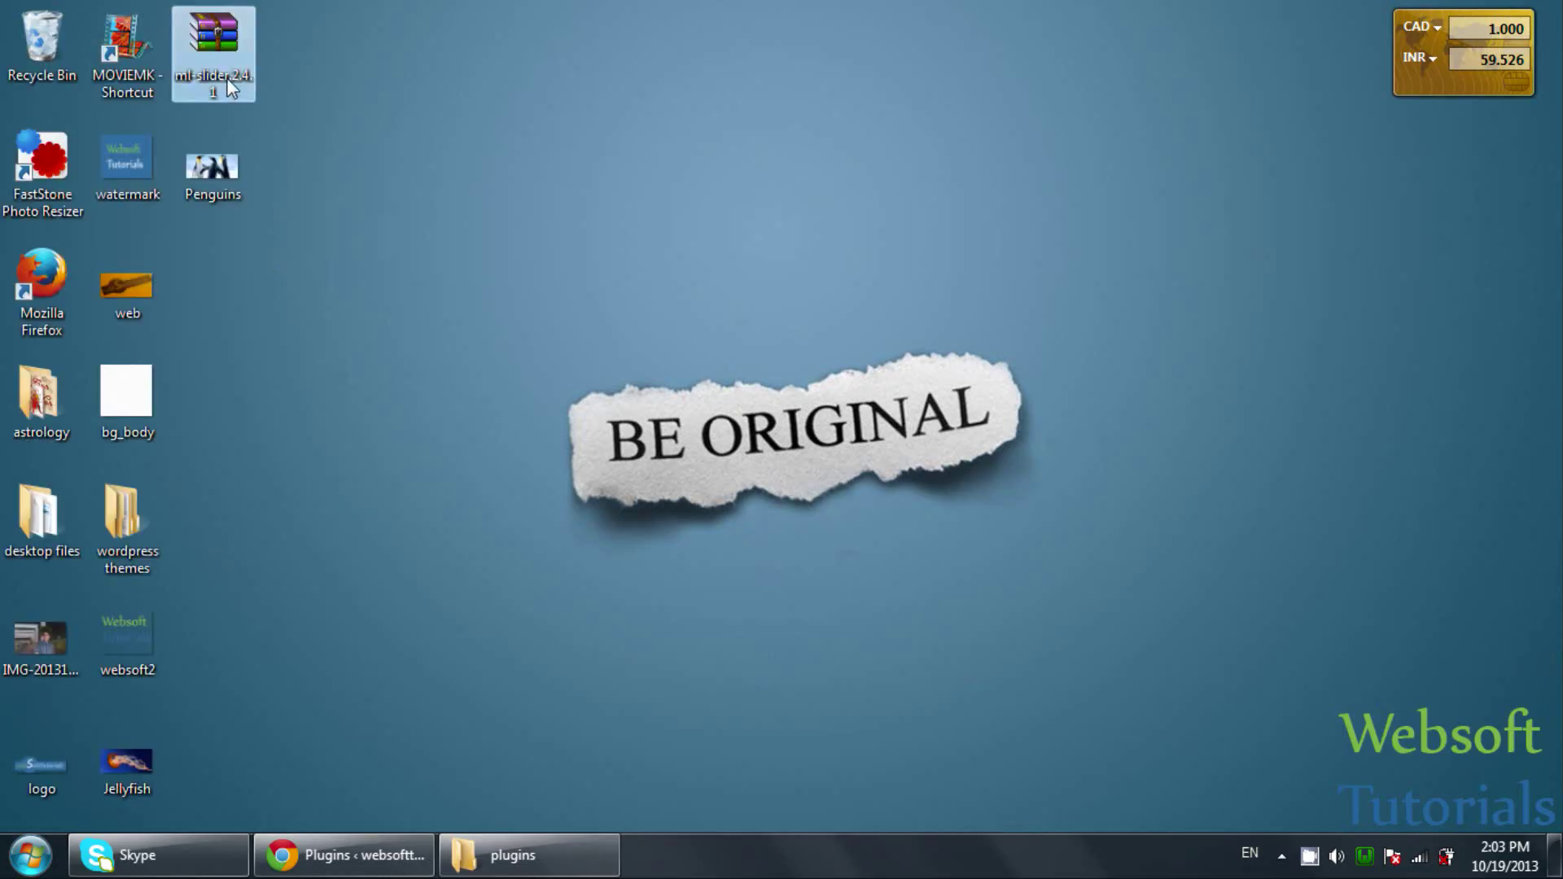
click(350, 855)
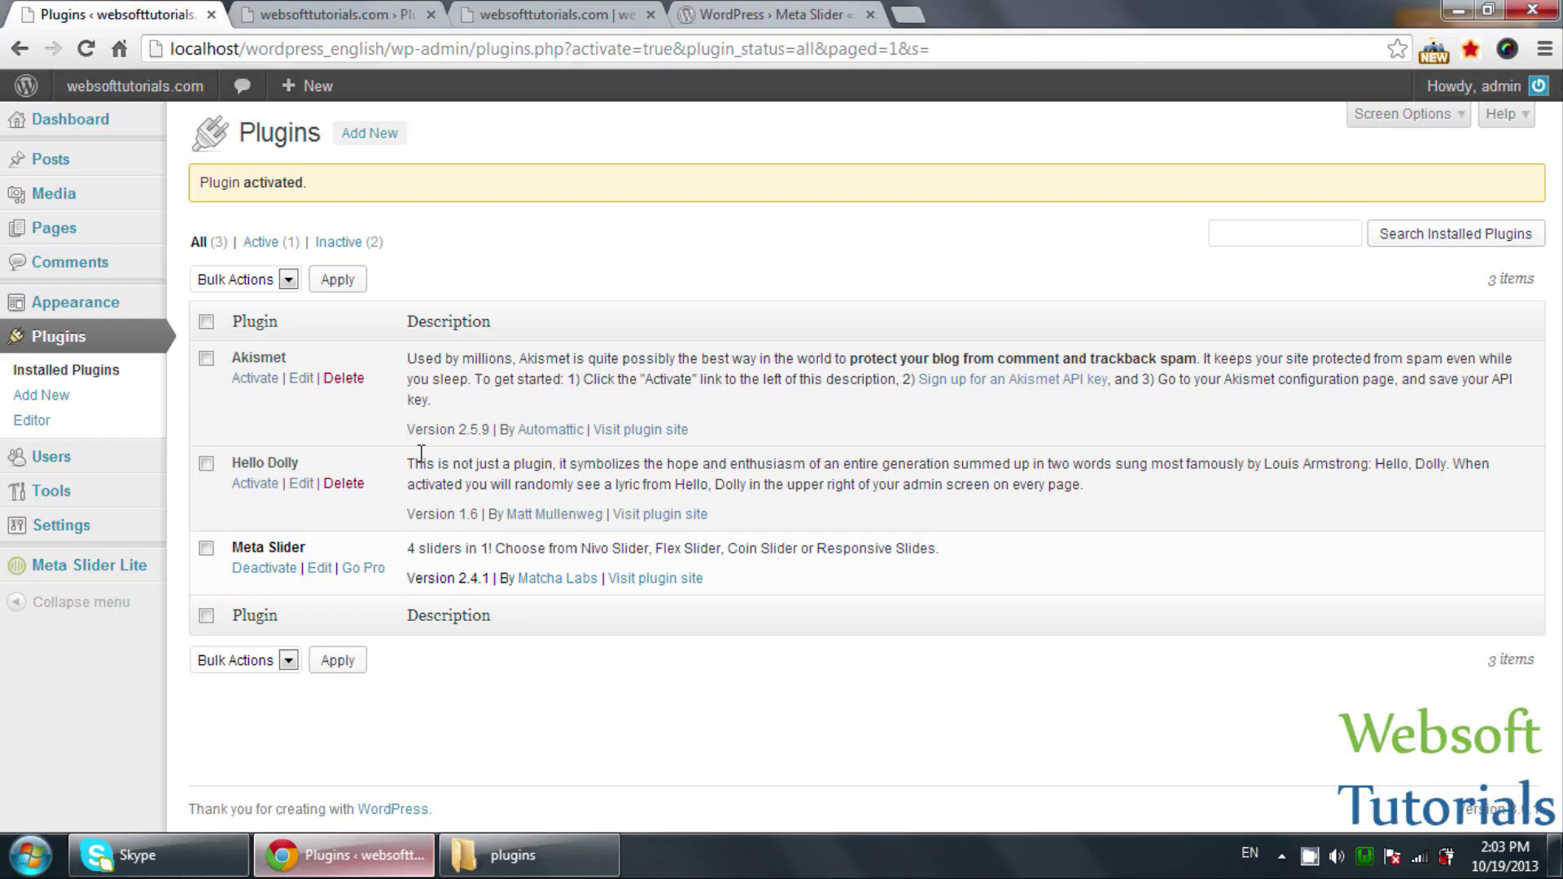
click(501, 855)
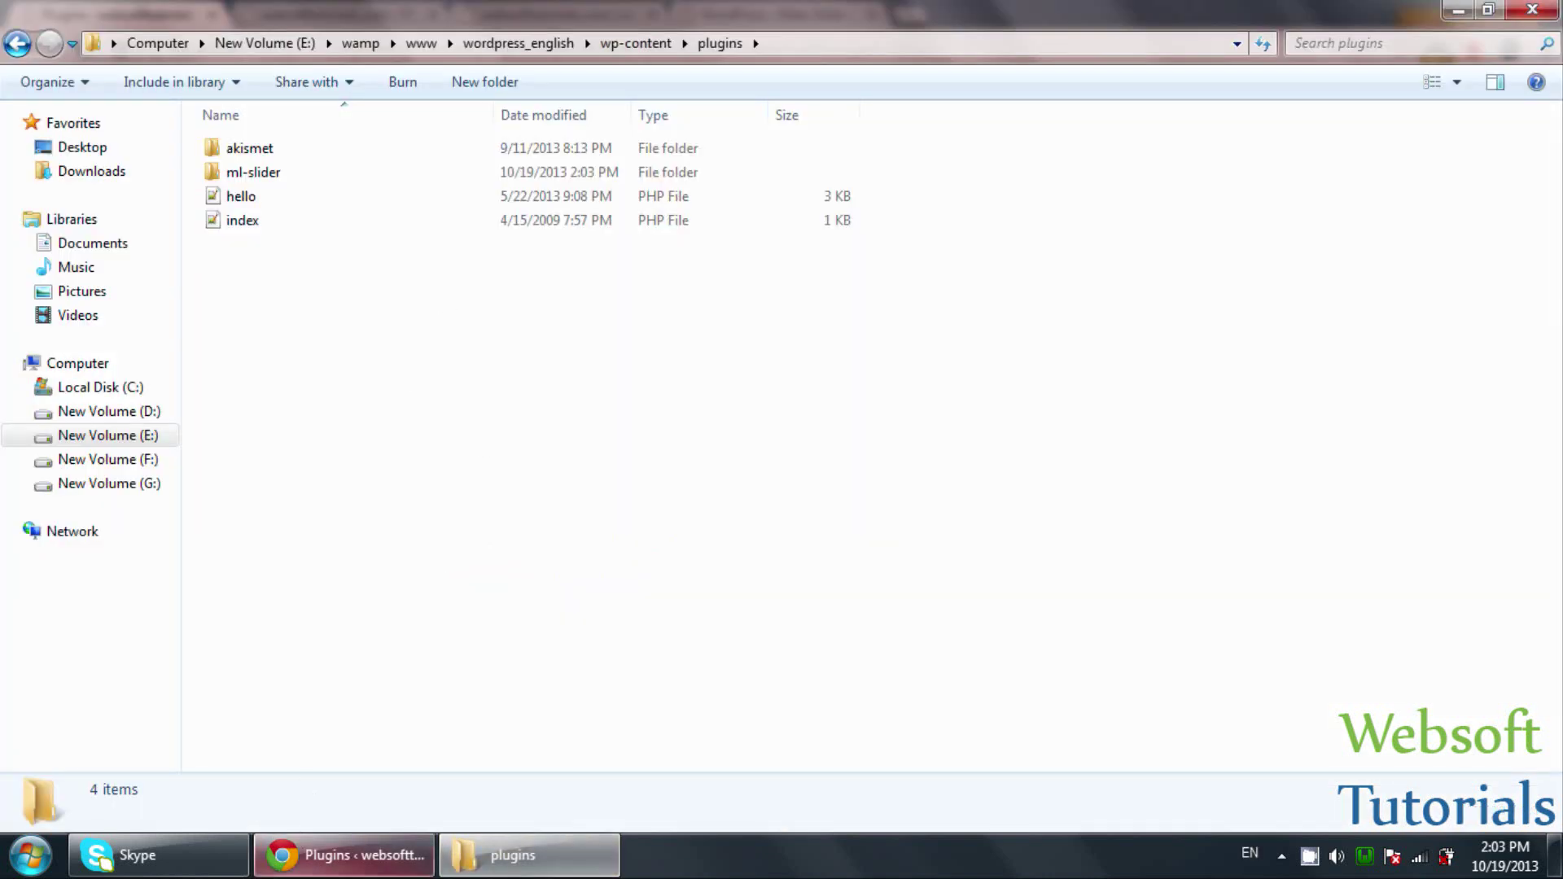
click(346, 855)
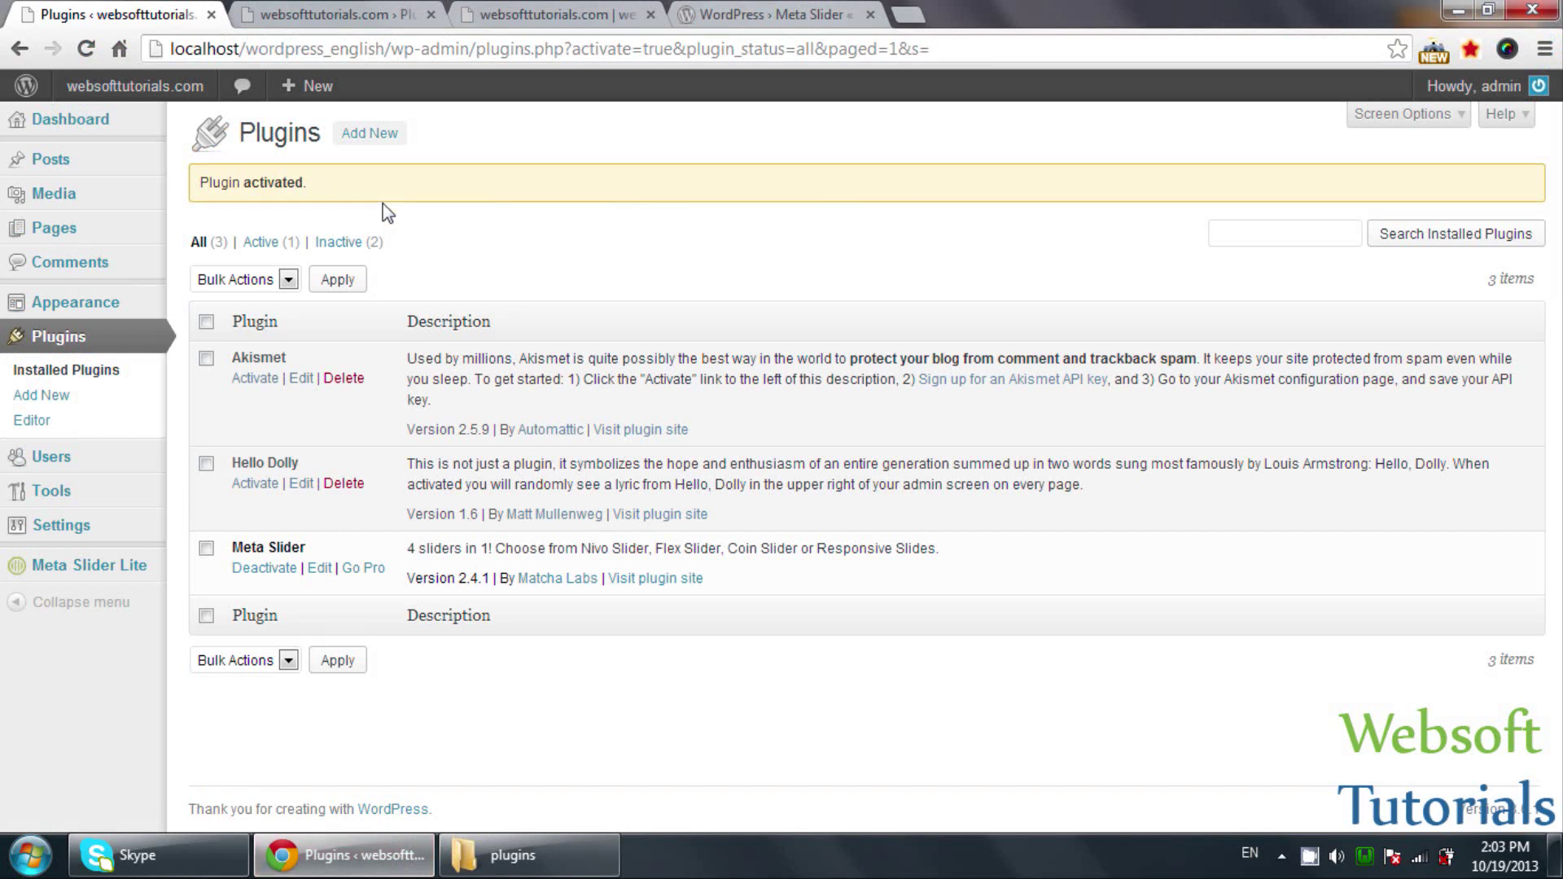
- Create the first Meta Slider slideshow, 'New Slider', from the Meta Slider Lite page
click(126, 564)
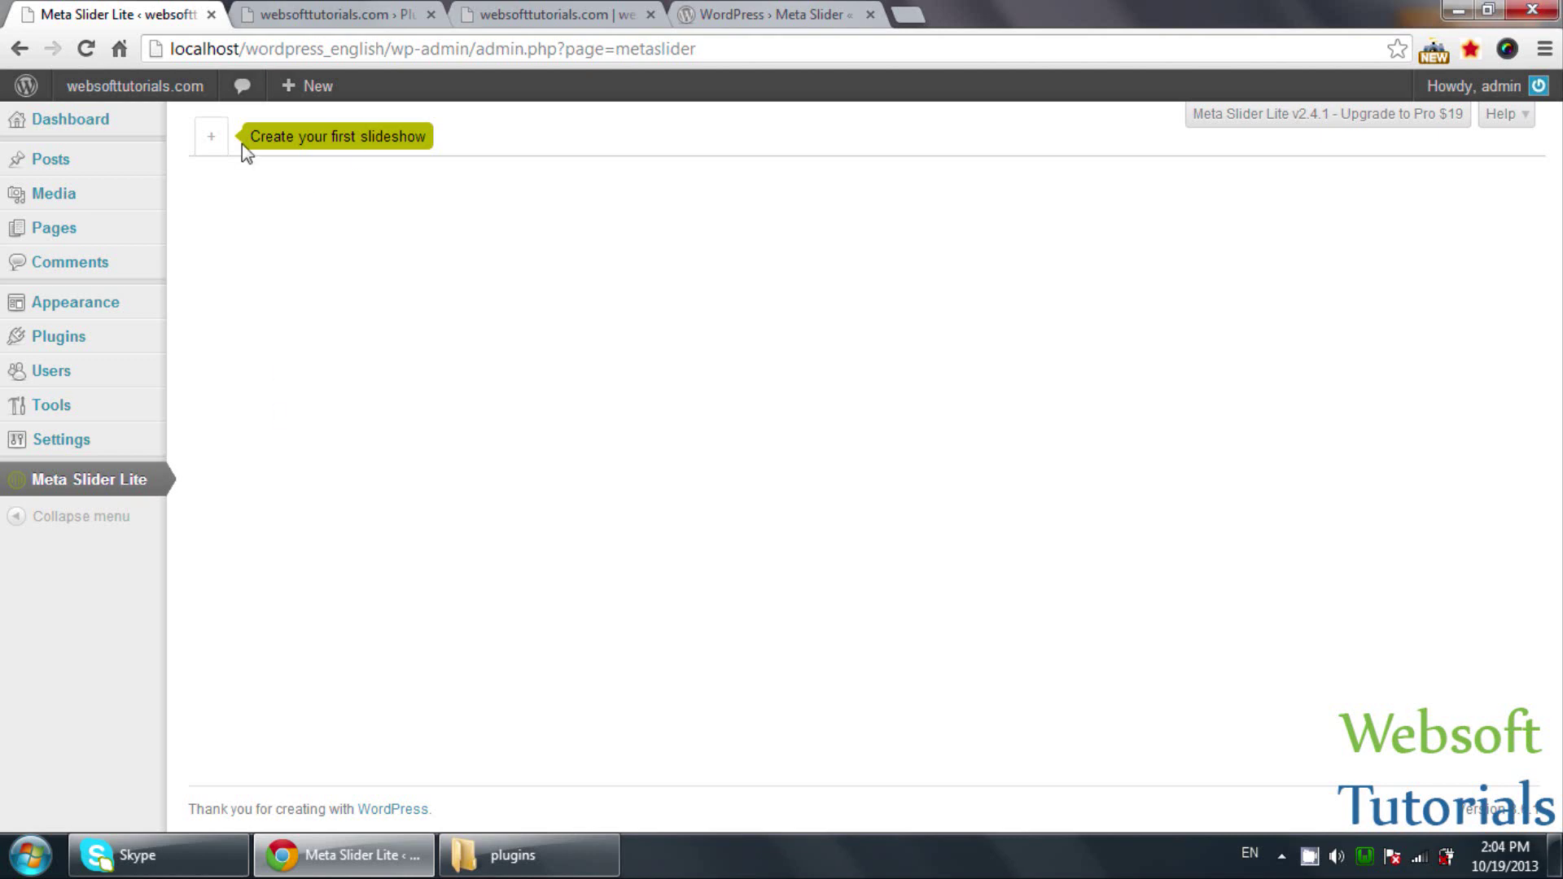
click(220, 144)
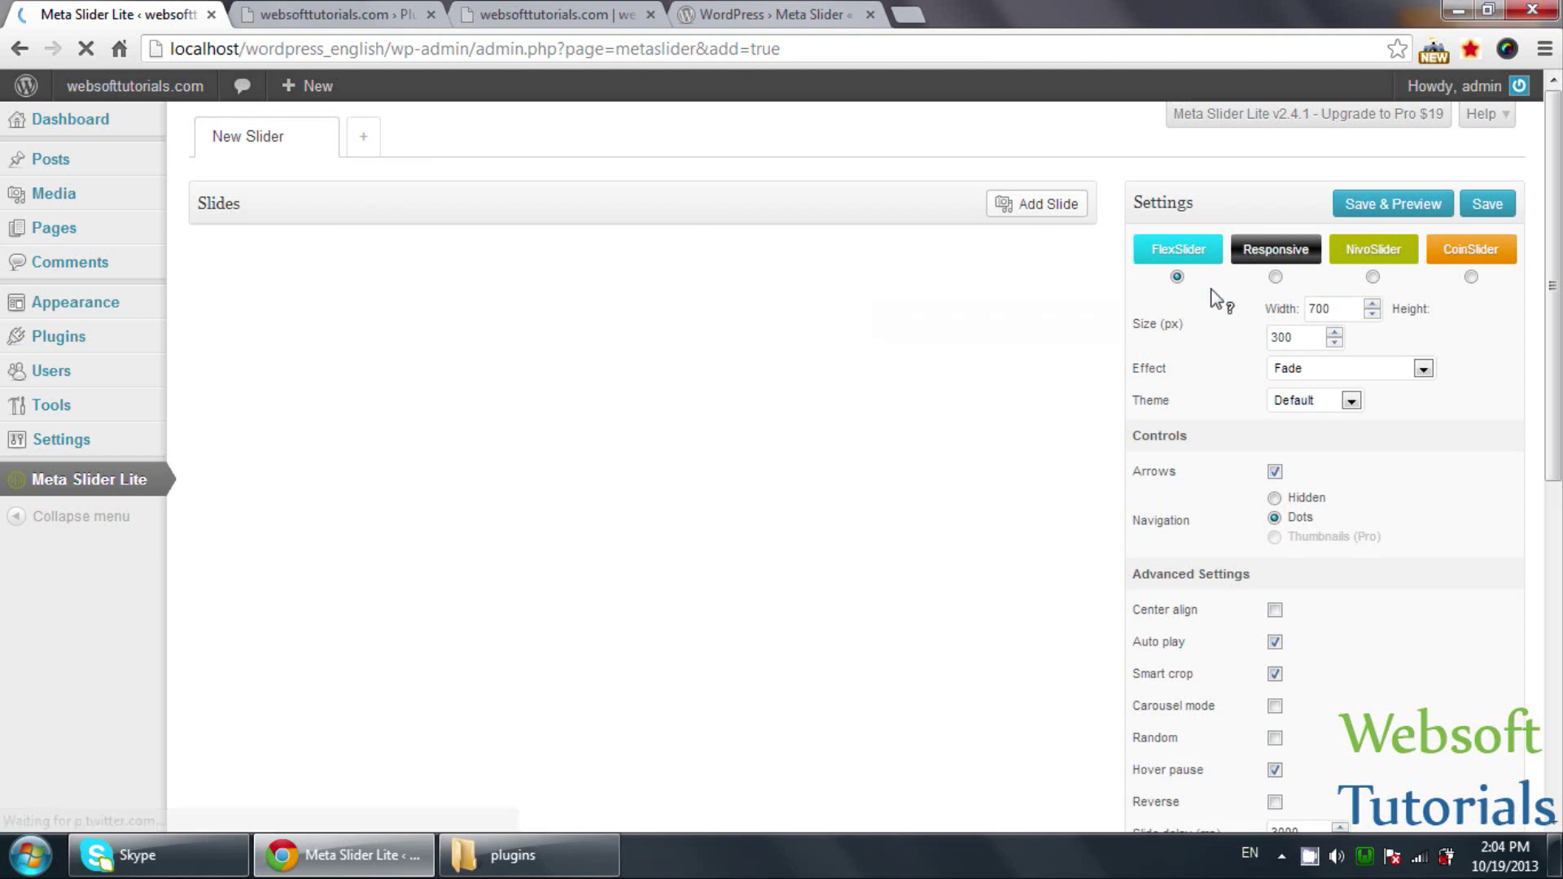
- Set the new slider to the Responsive type with an 885 px width and 300 px height
click(1276, 279)
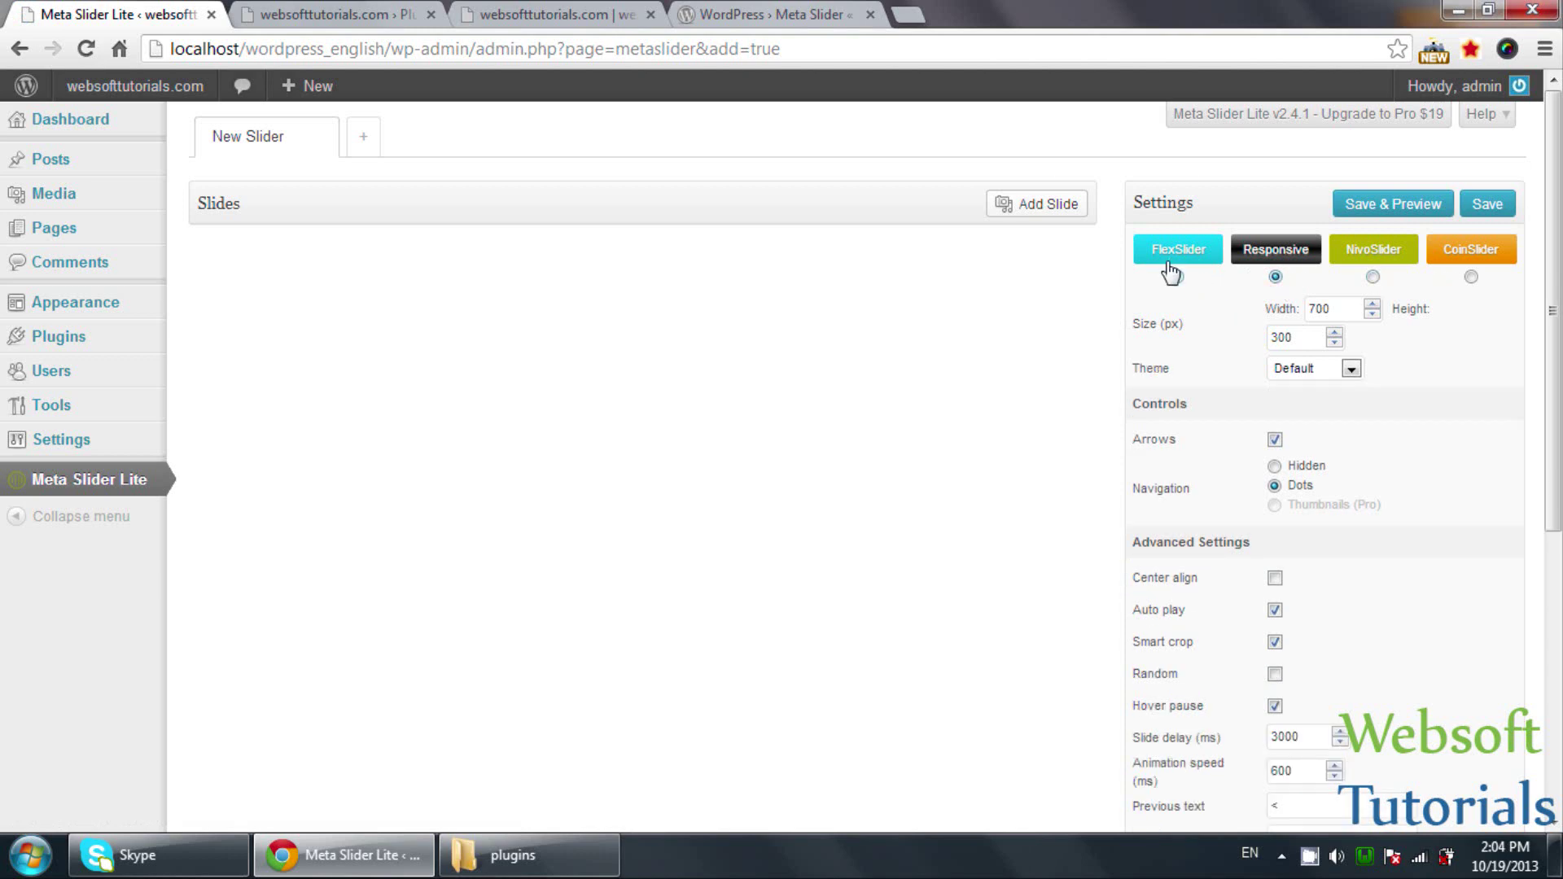
click(1471, 278)
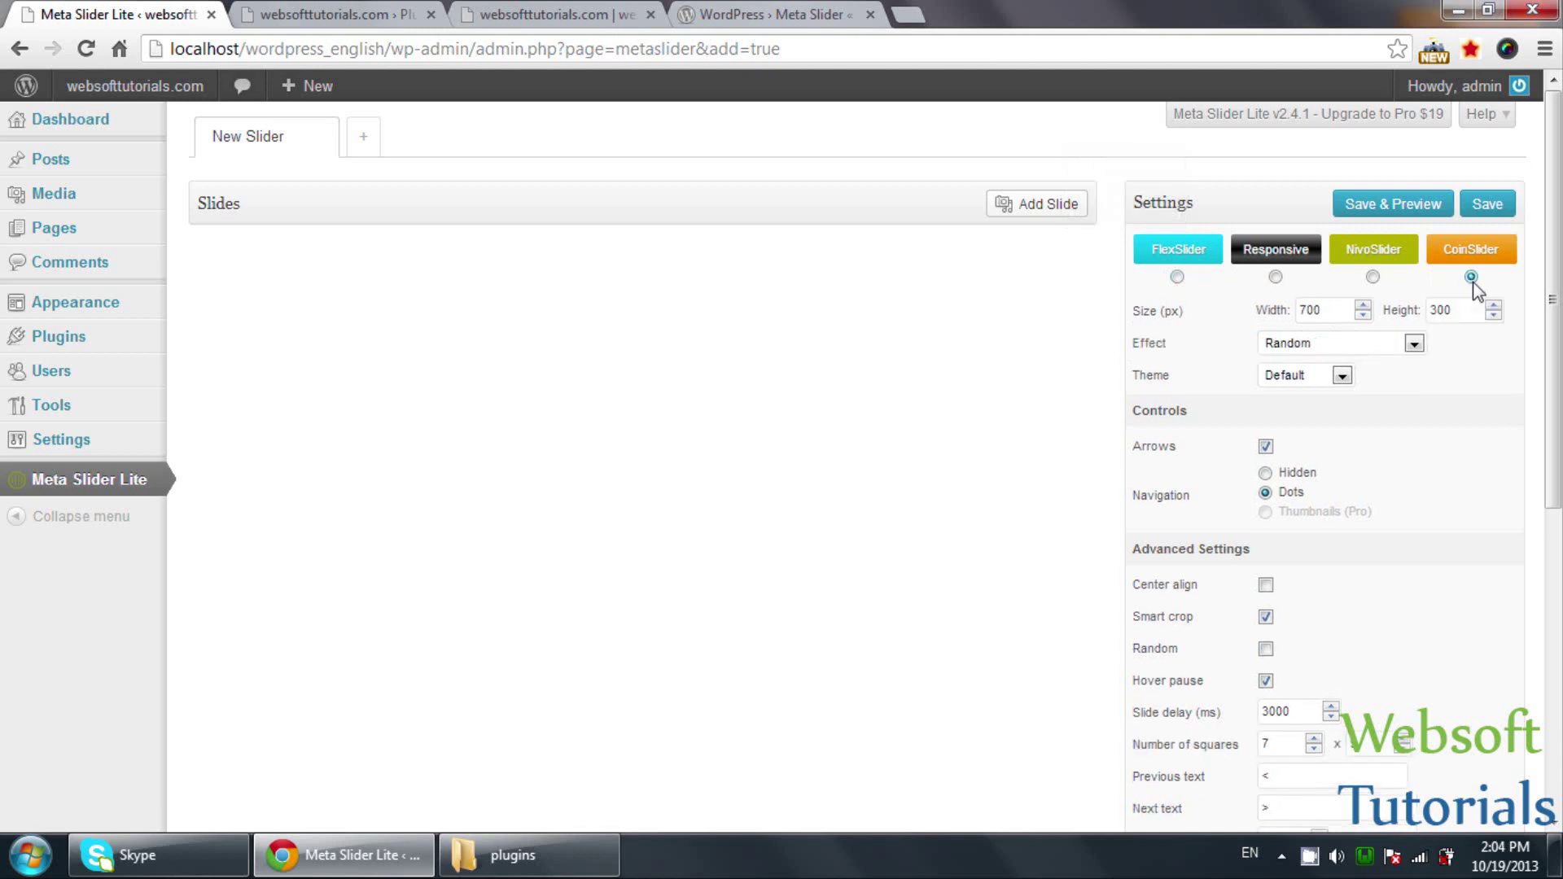
click(1374, 278)
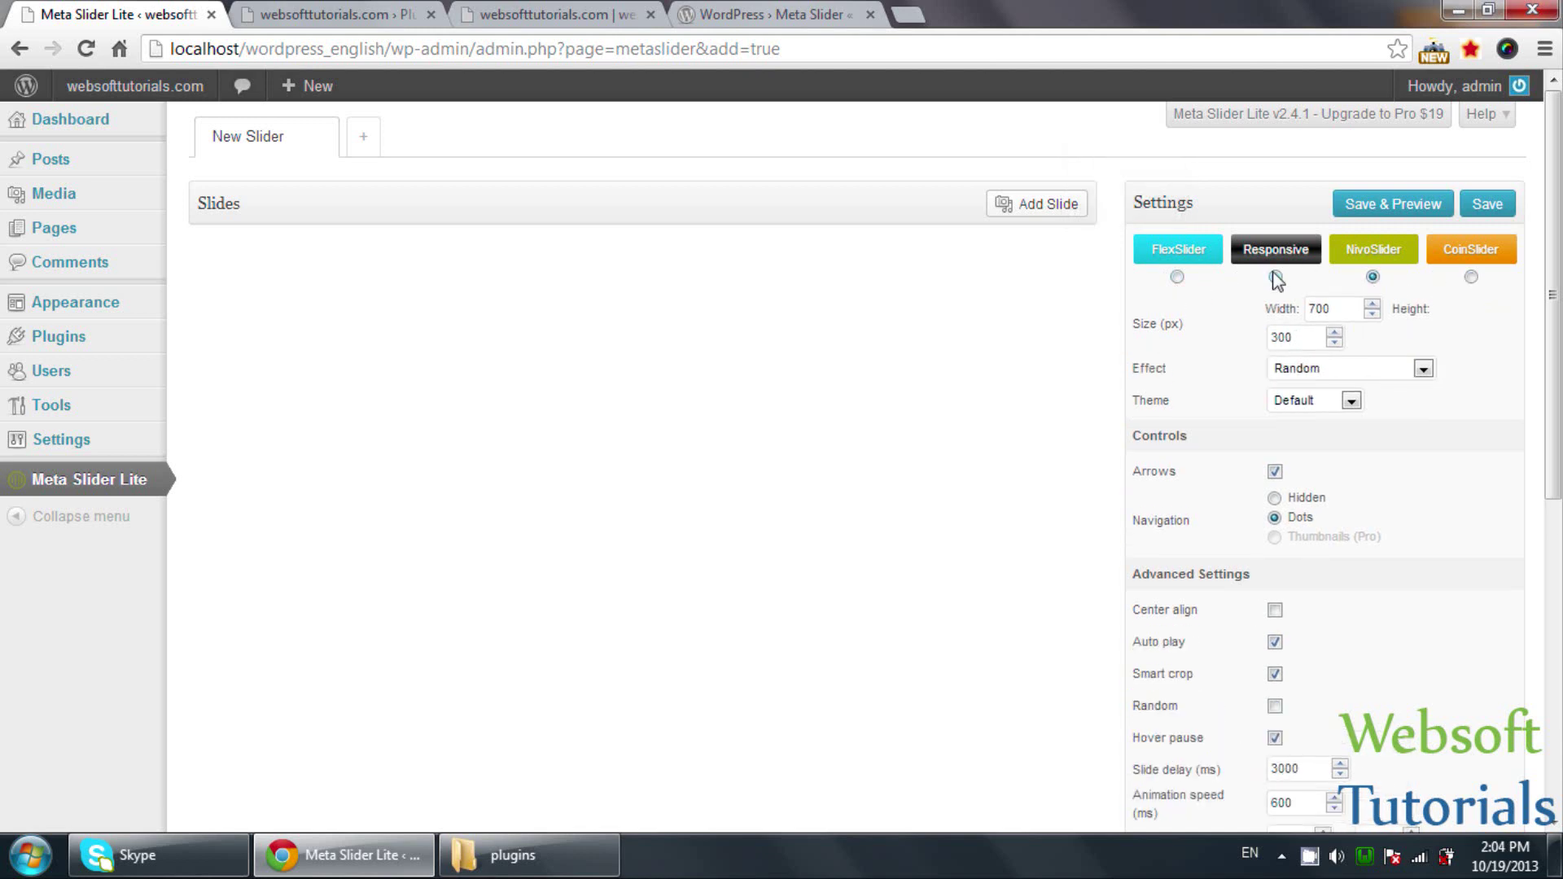
click(1276, 277)
click(1319, 311)
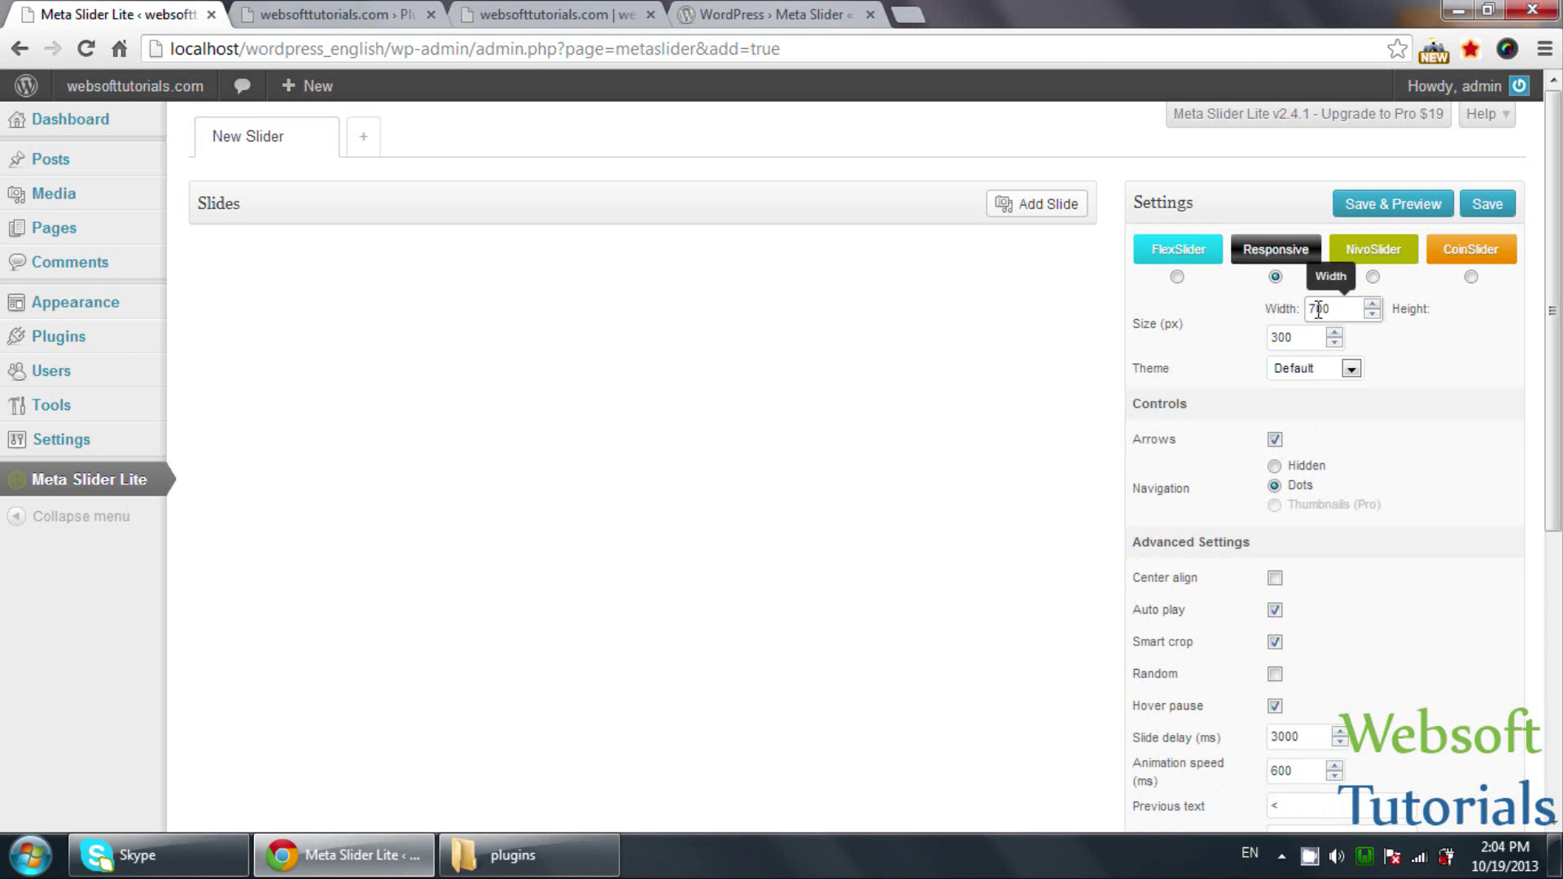
key(BackSpace)
key(BackSpace)
text(885)
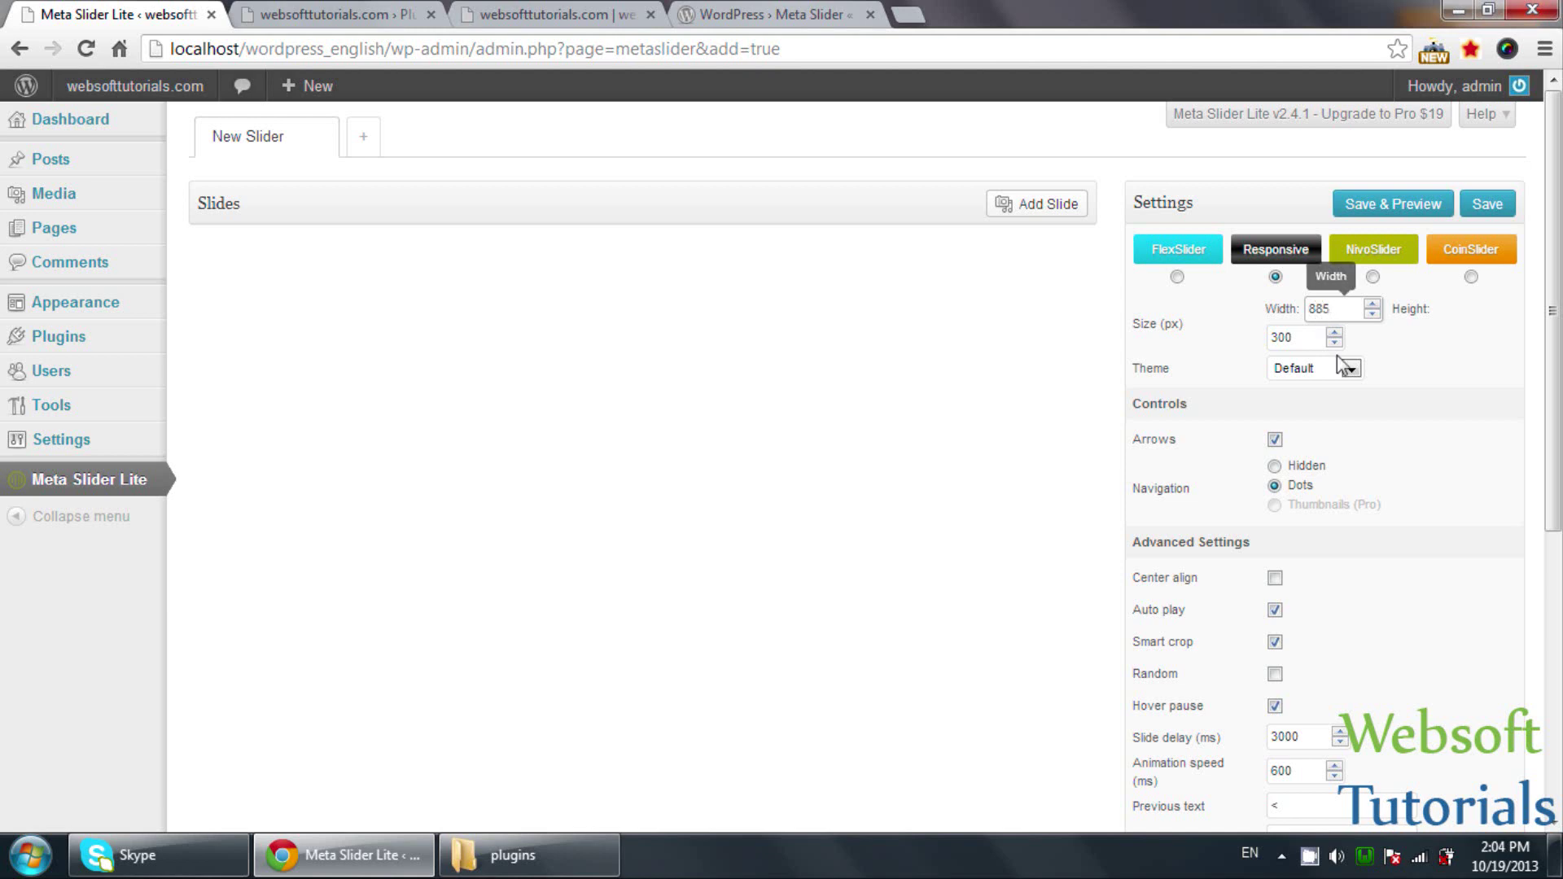
scroll(1341, 393, down, 2)
scroll(1343, 398, down, 2)
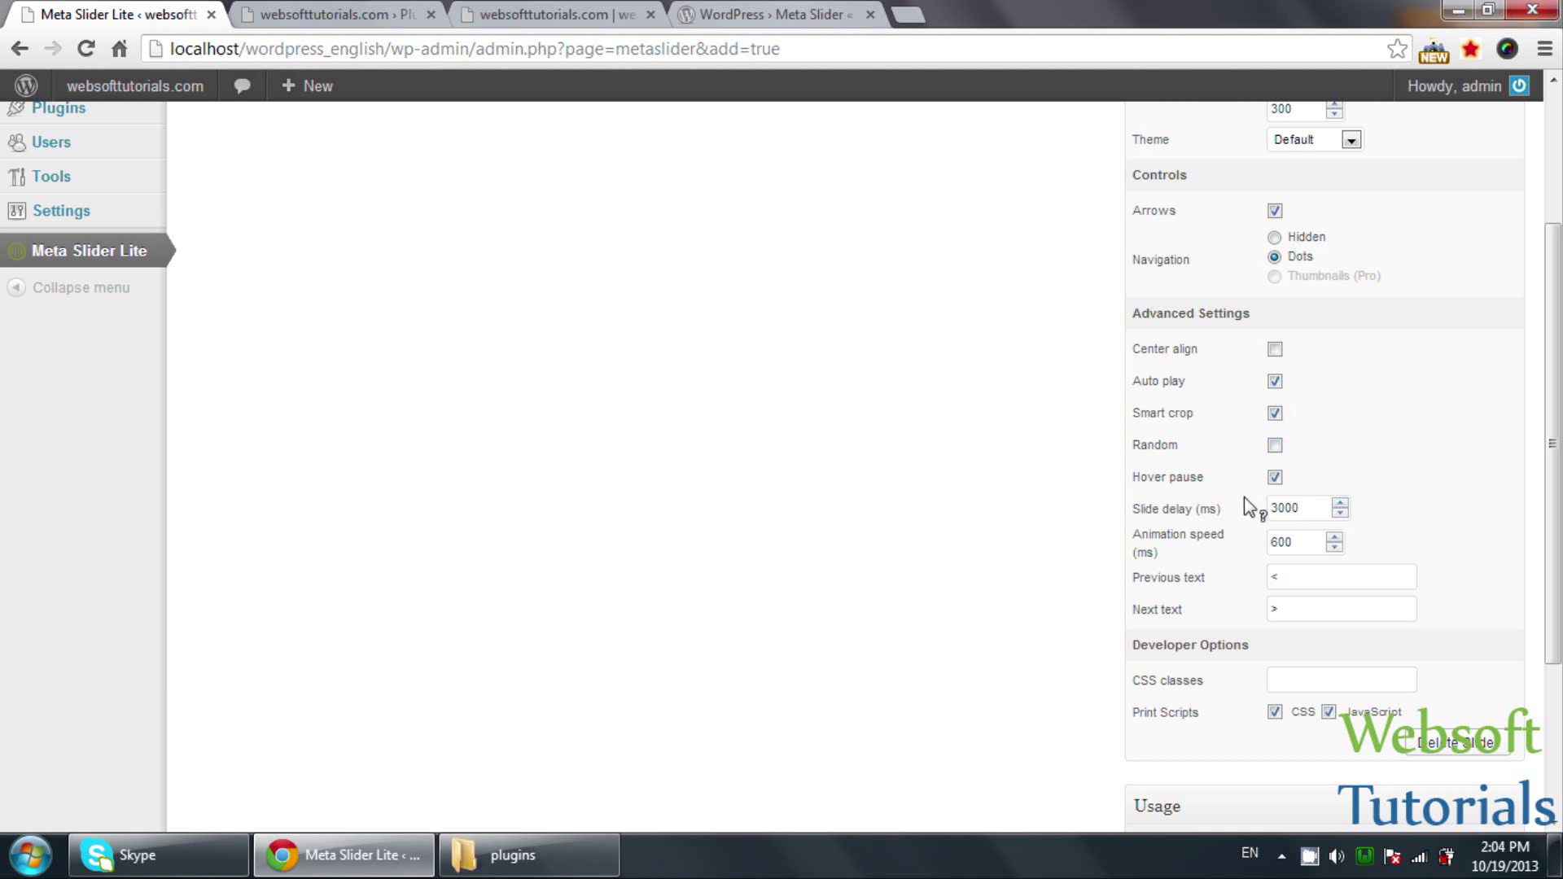
mouse_move(1210, 541)
scroll(962, 543, up, 3)
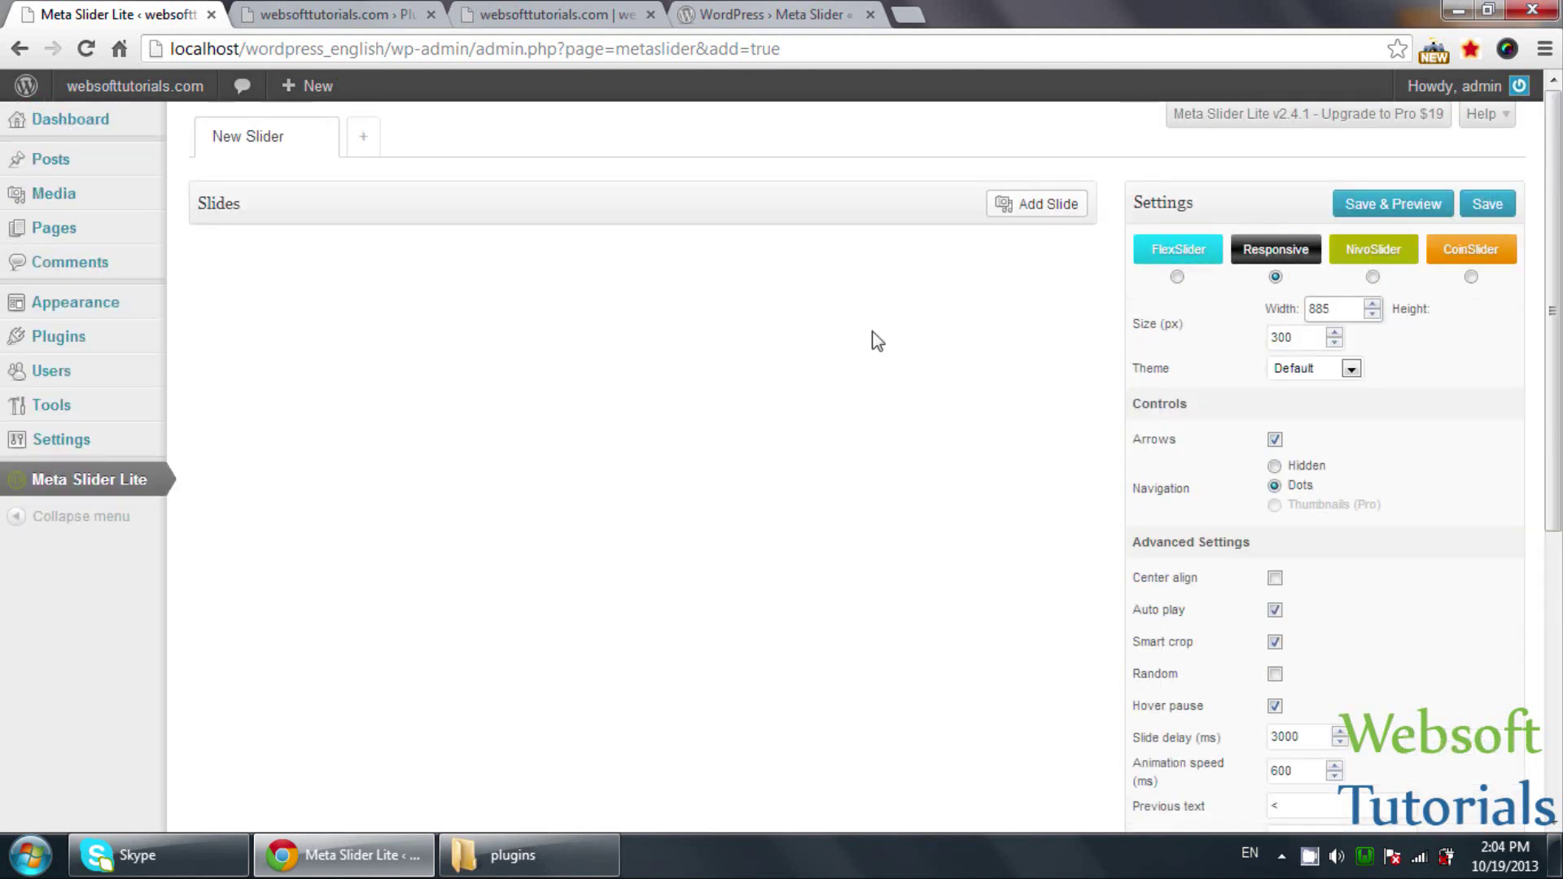
- Upload Jellyfish.jpg as a new slide and caption it JELLYFISH
click(1038, 205)
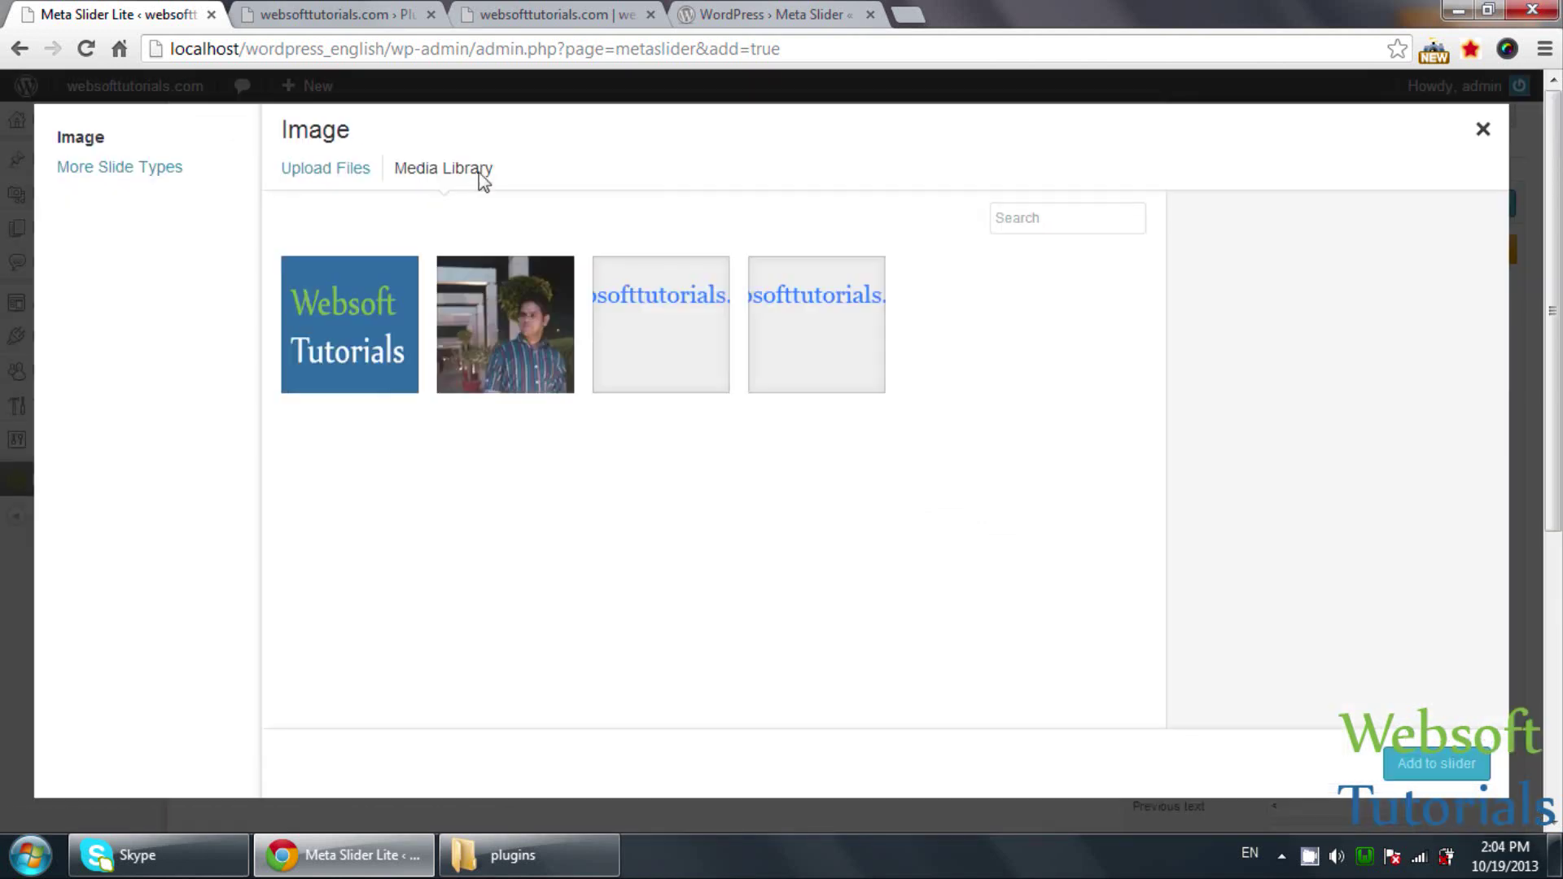
click(333, 173)
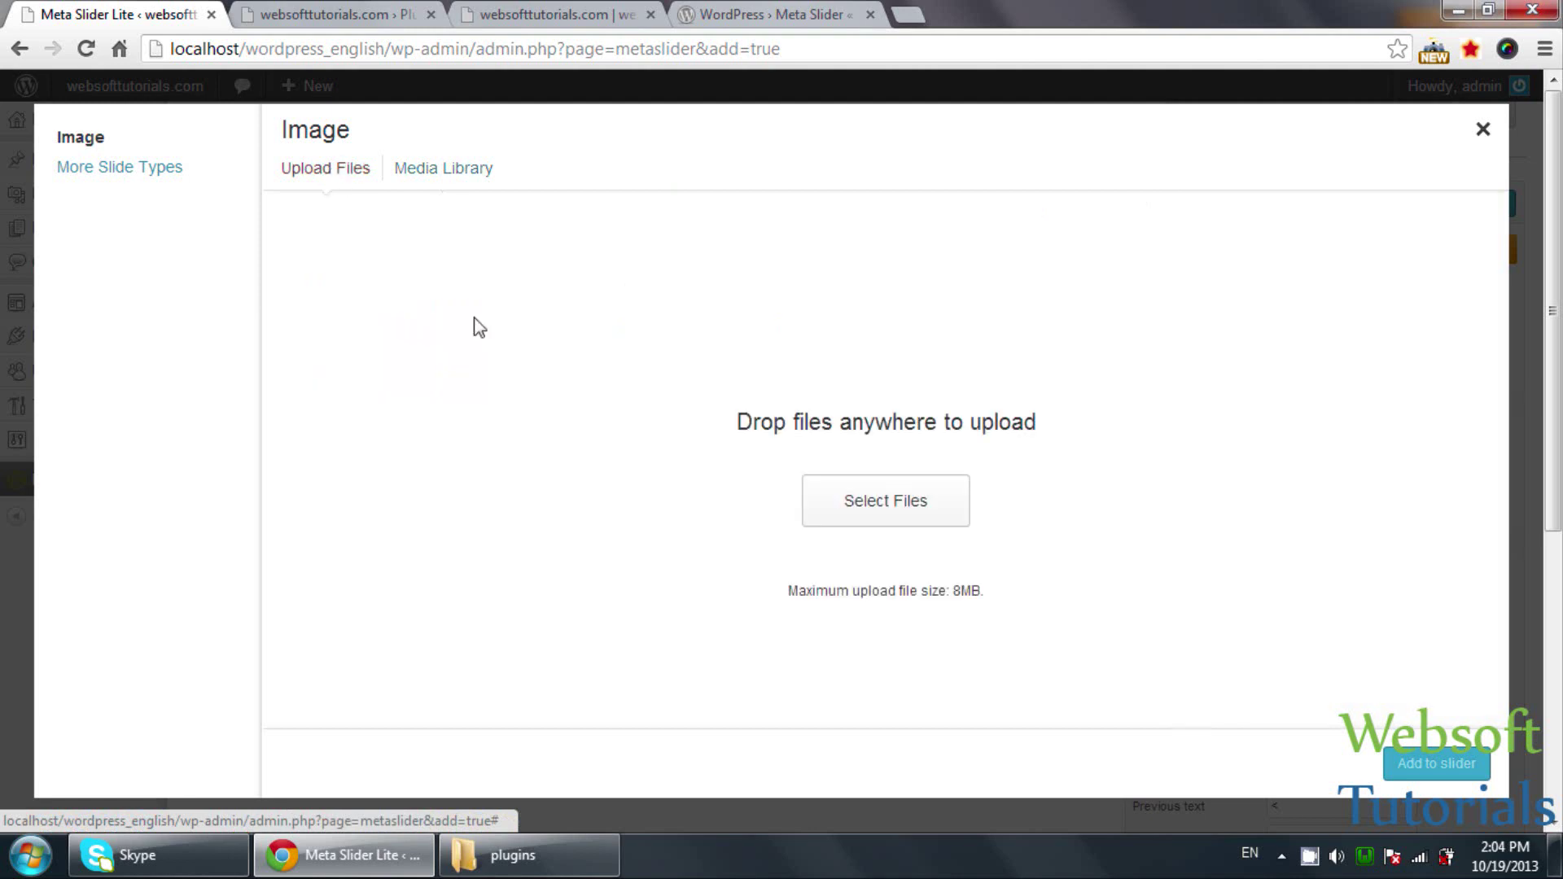
click(851, 501)
text(Jellyfish.jpg)
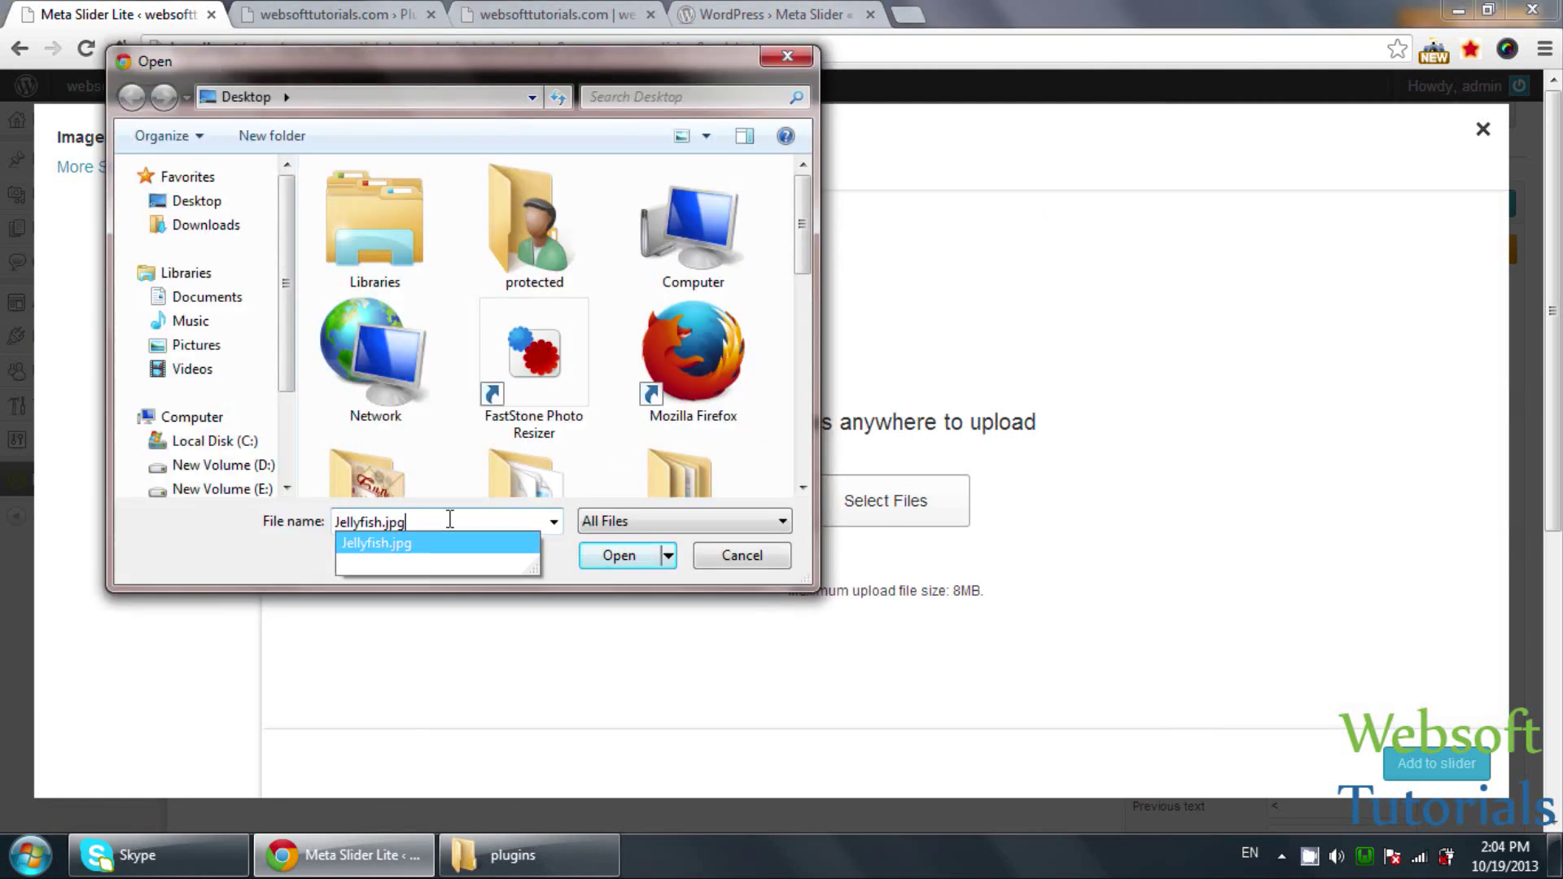
key(Return)
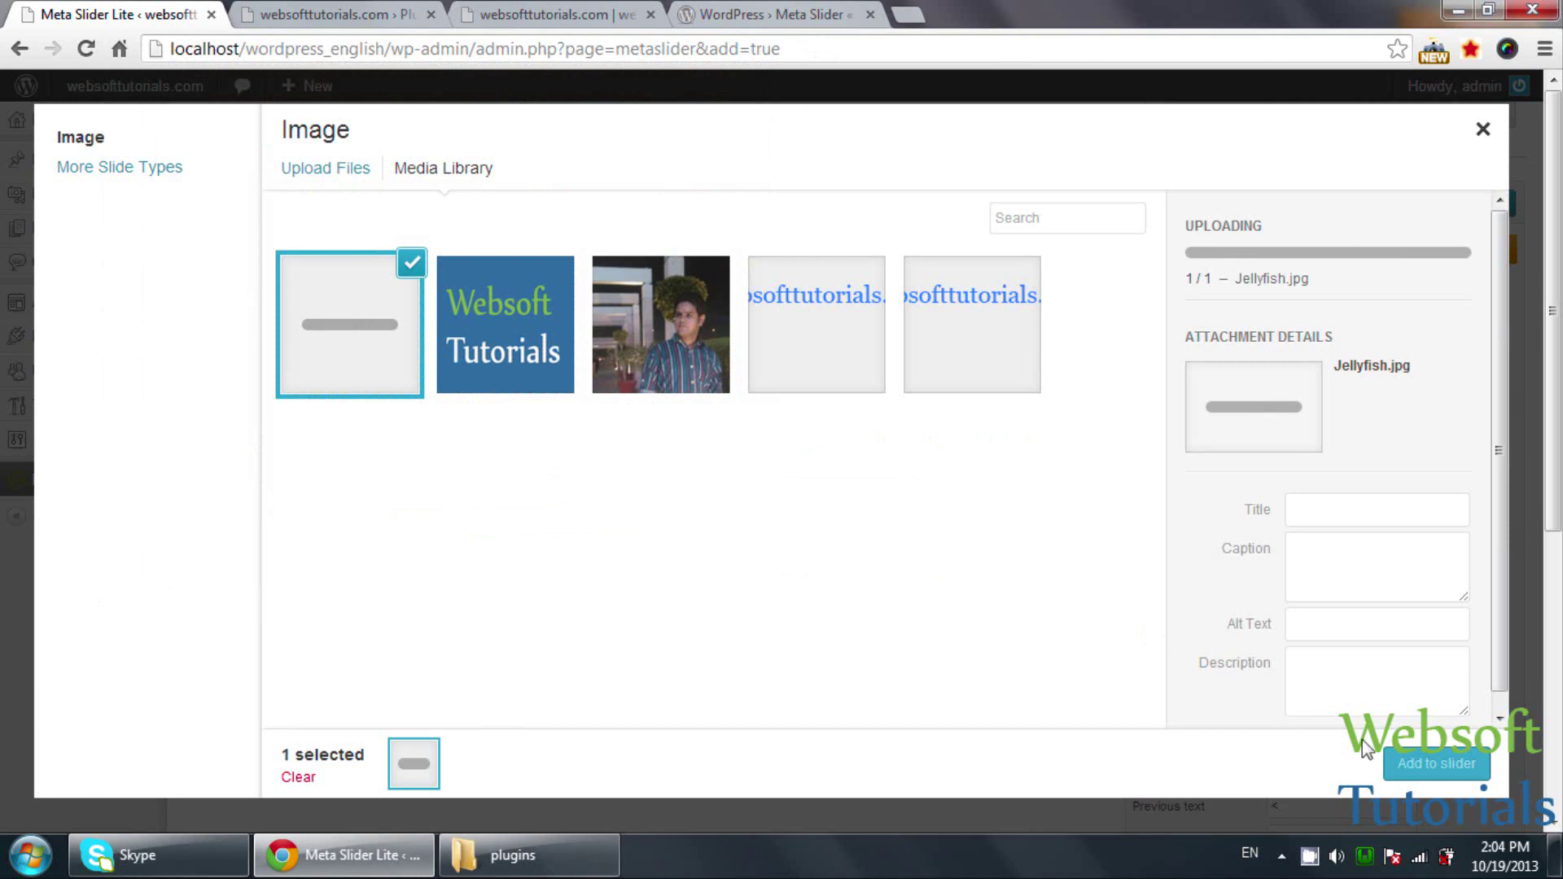
click(1437, 763)
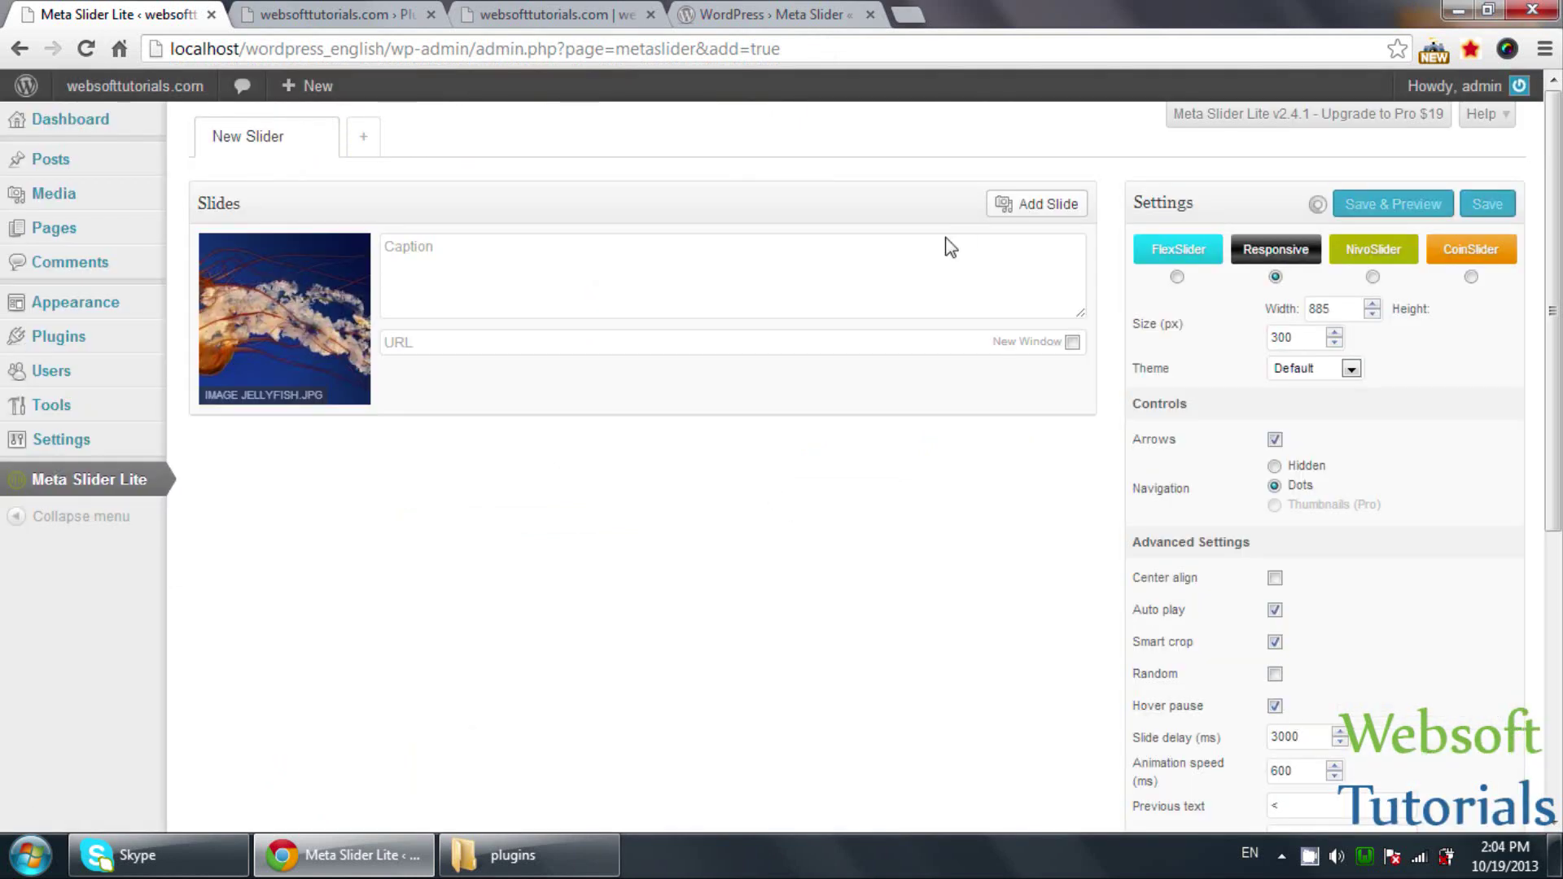
click(752, 282)
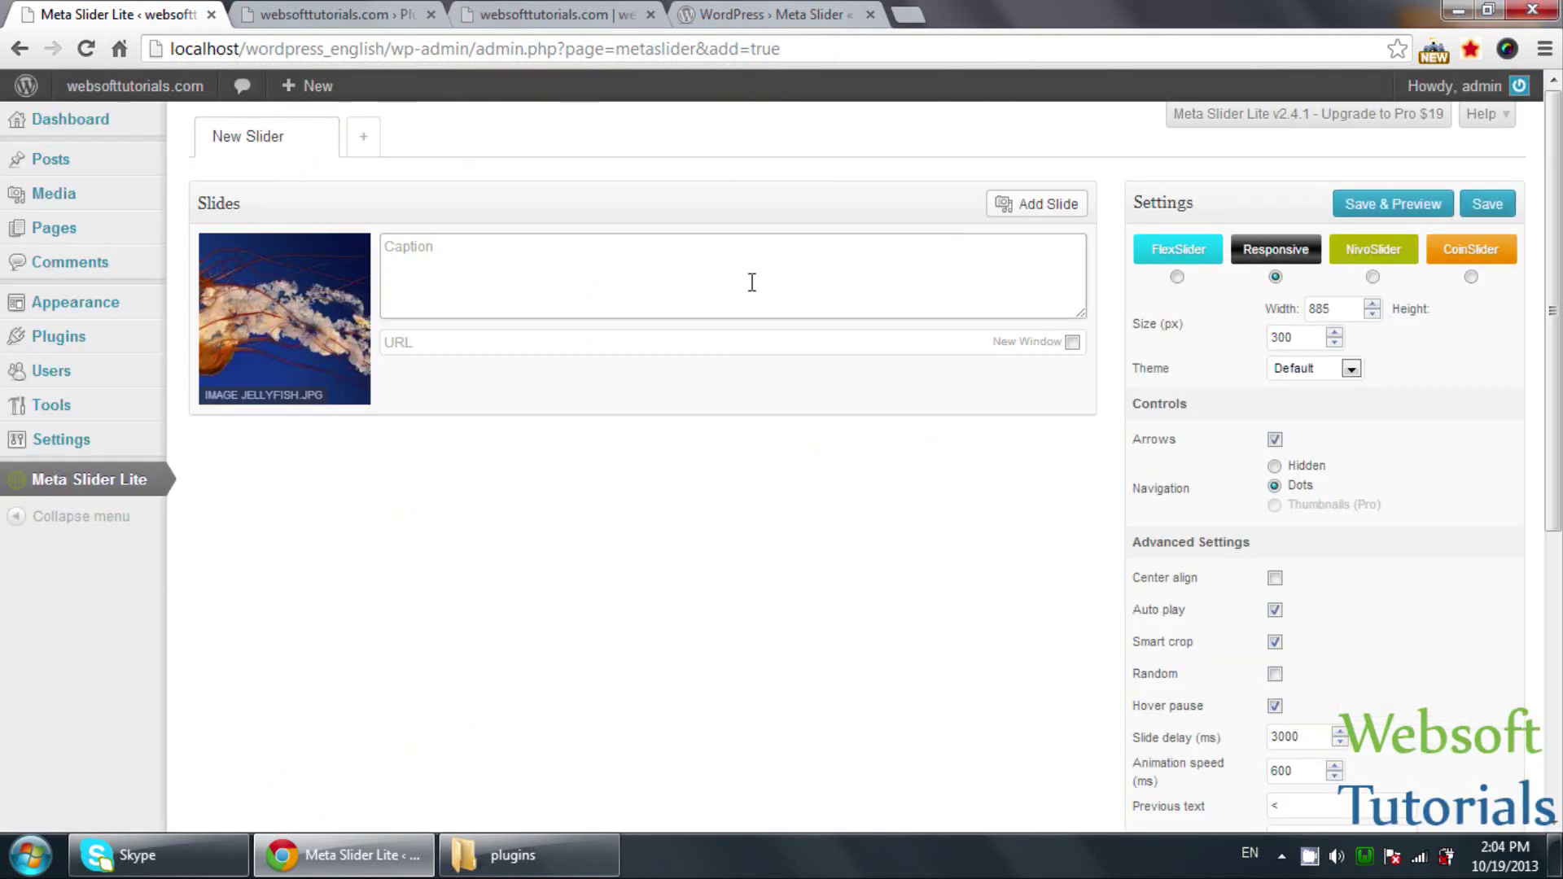
text(JELLYFISH)
- Upload Penguins.jpg and add it to the slider as a second slide
click(1056, 206)
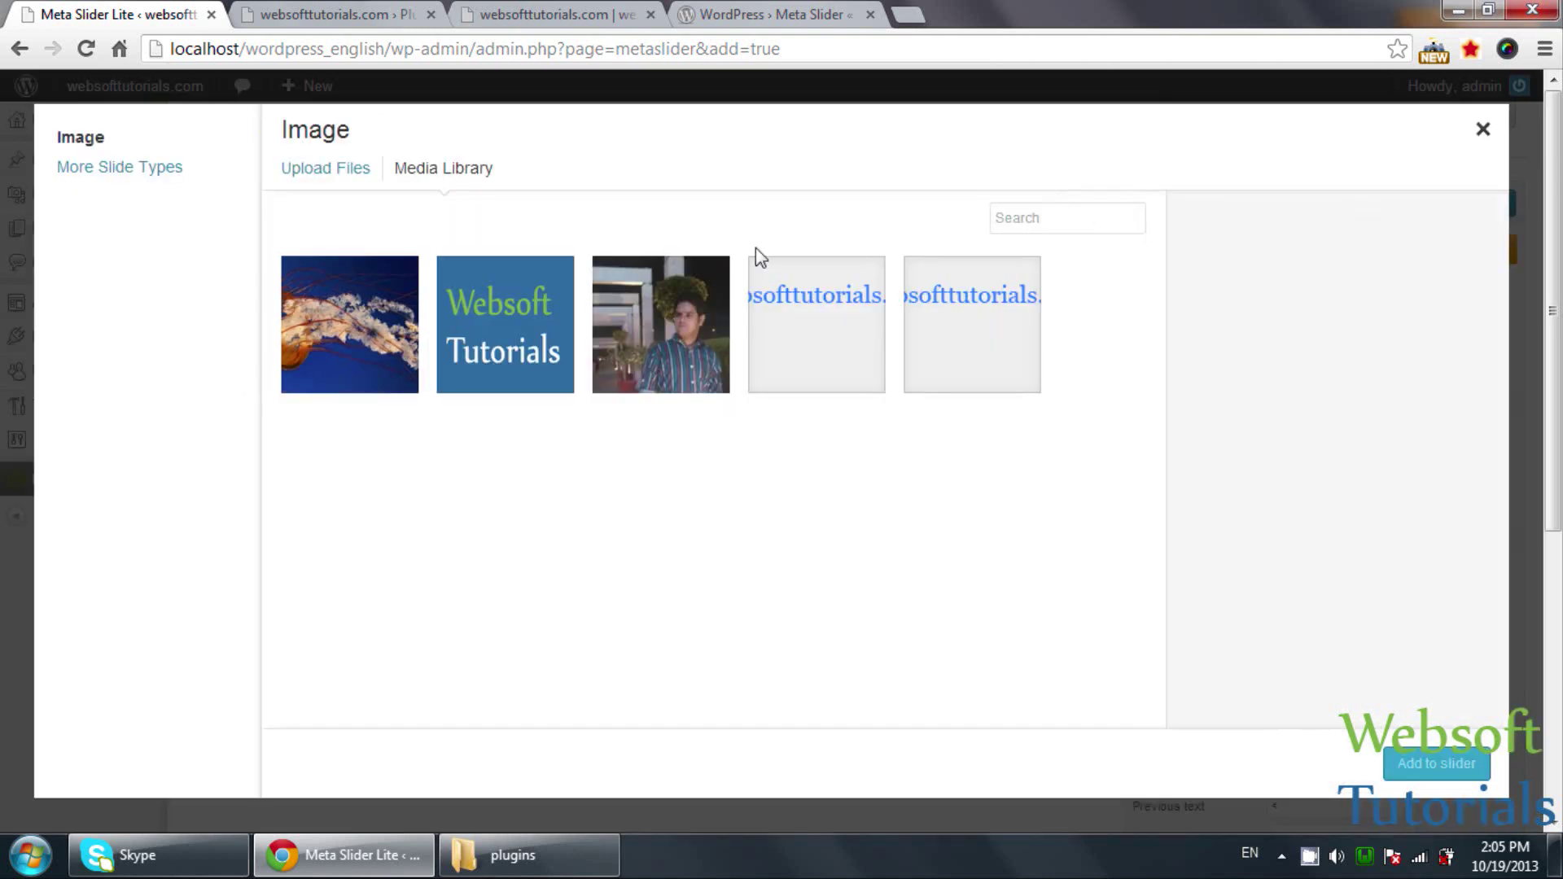
click(343, 171)
click(838, 511)
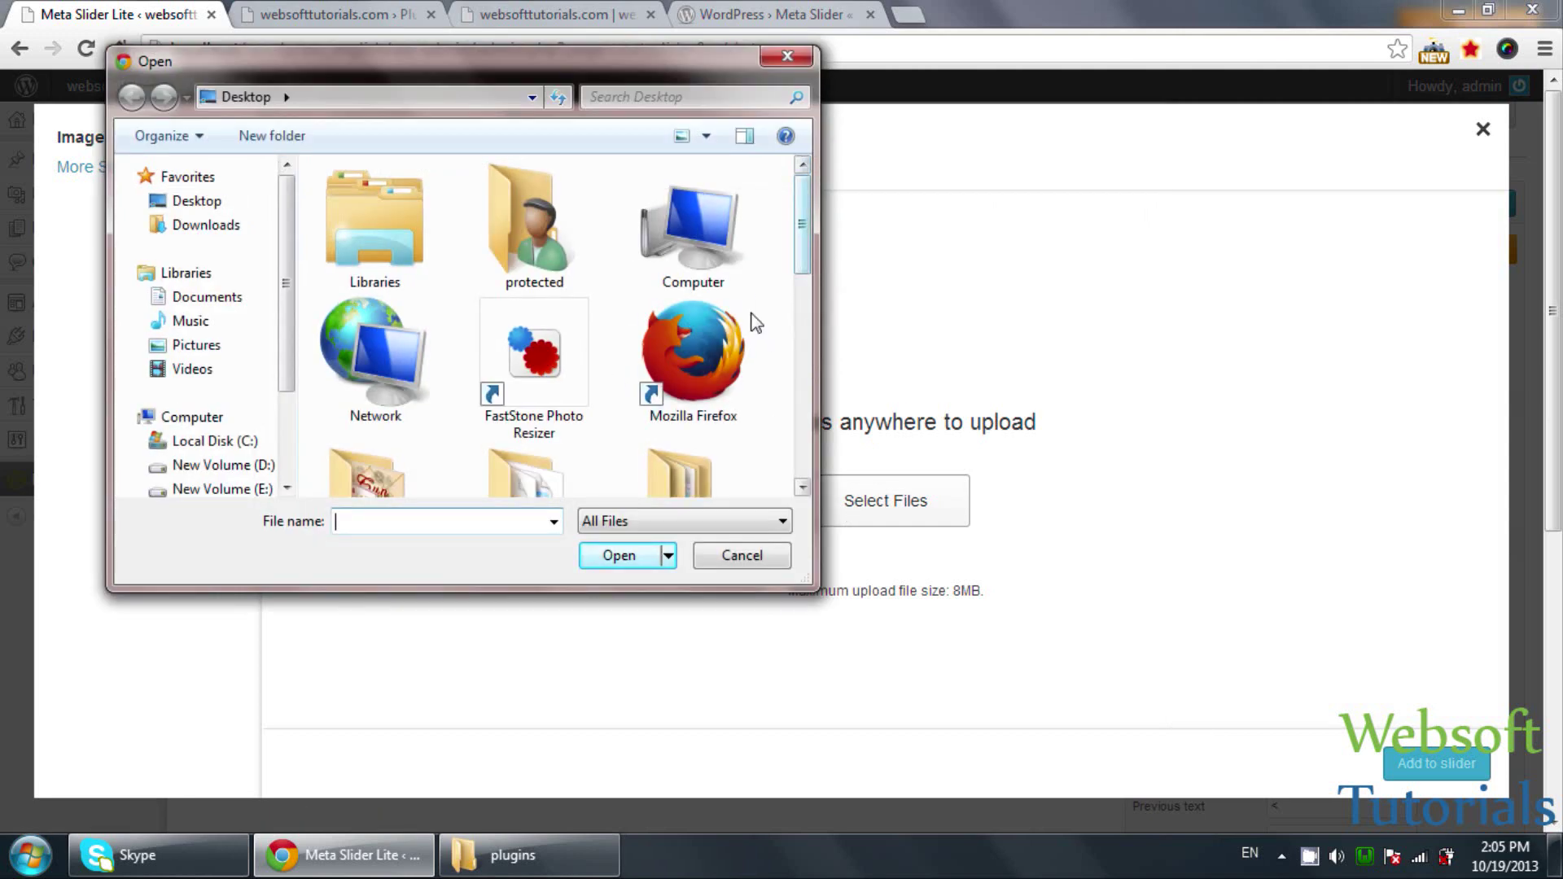
text(p)
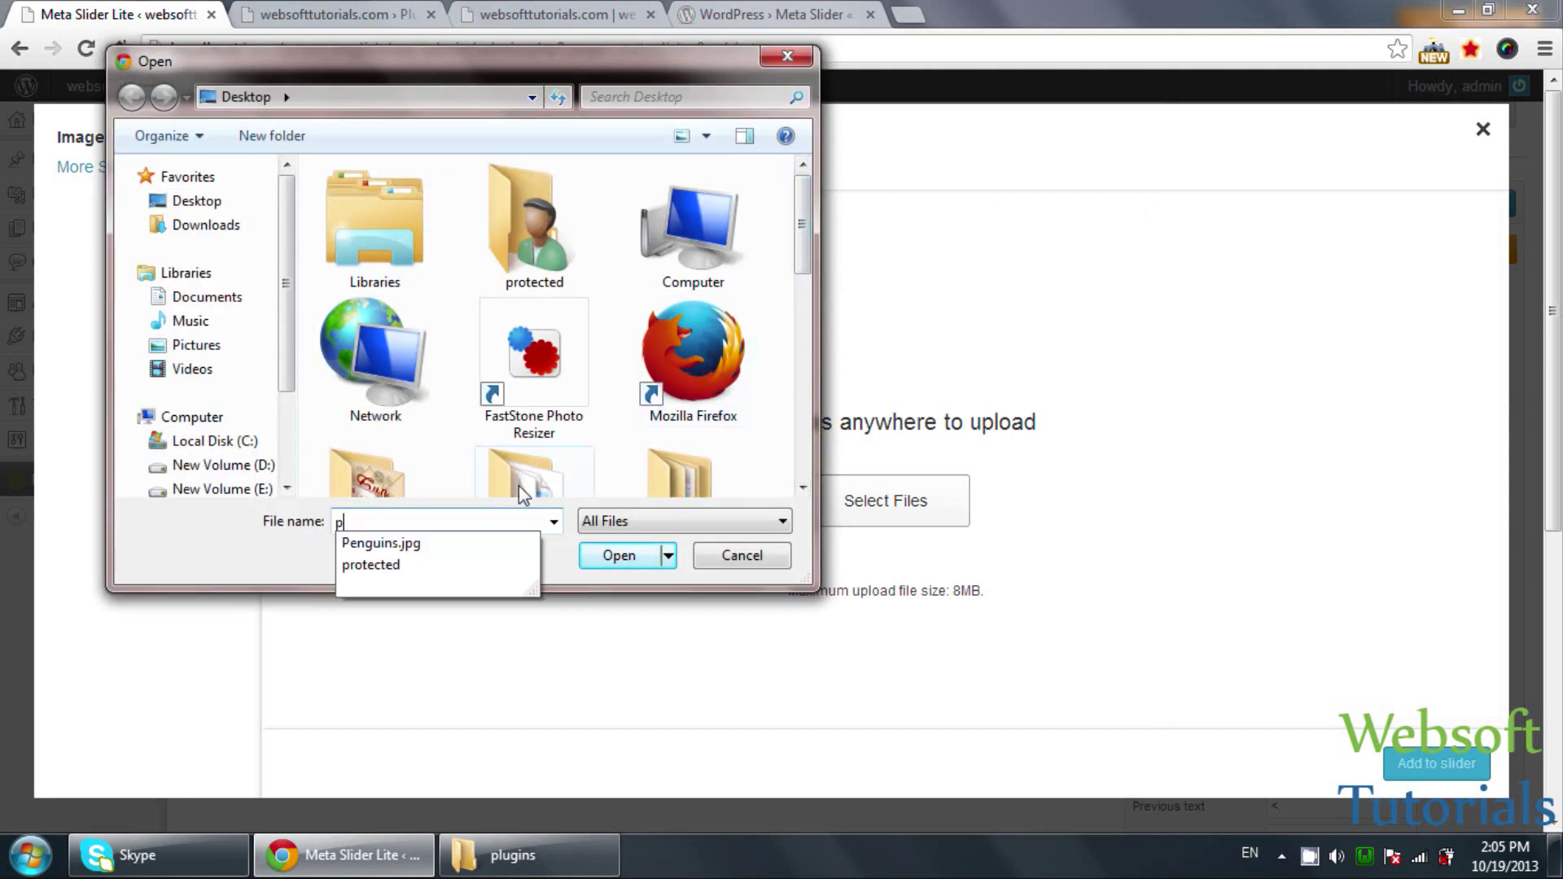
key(Down)
key(Return)
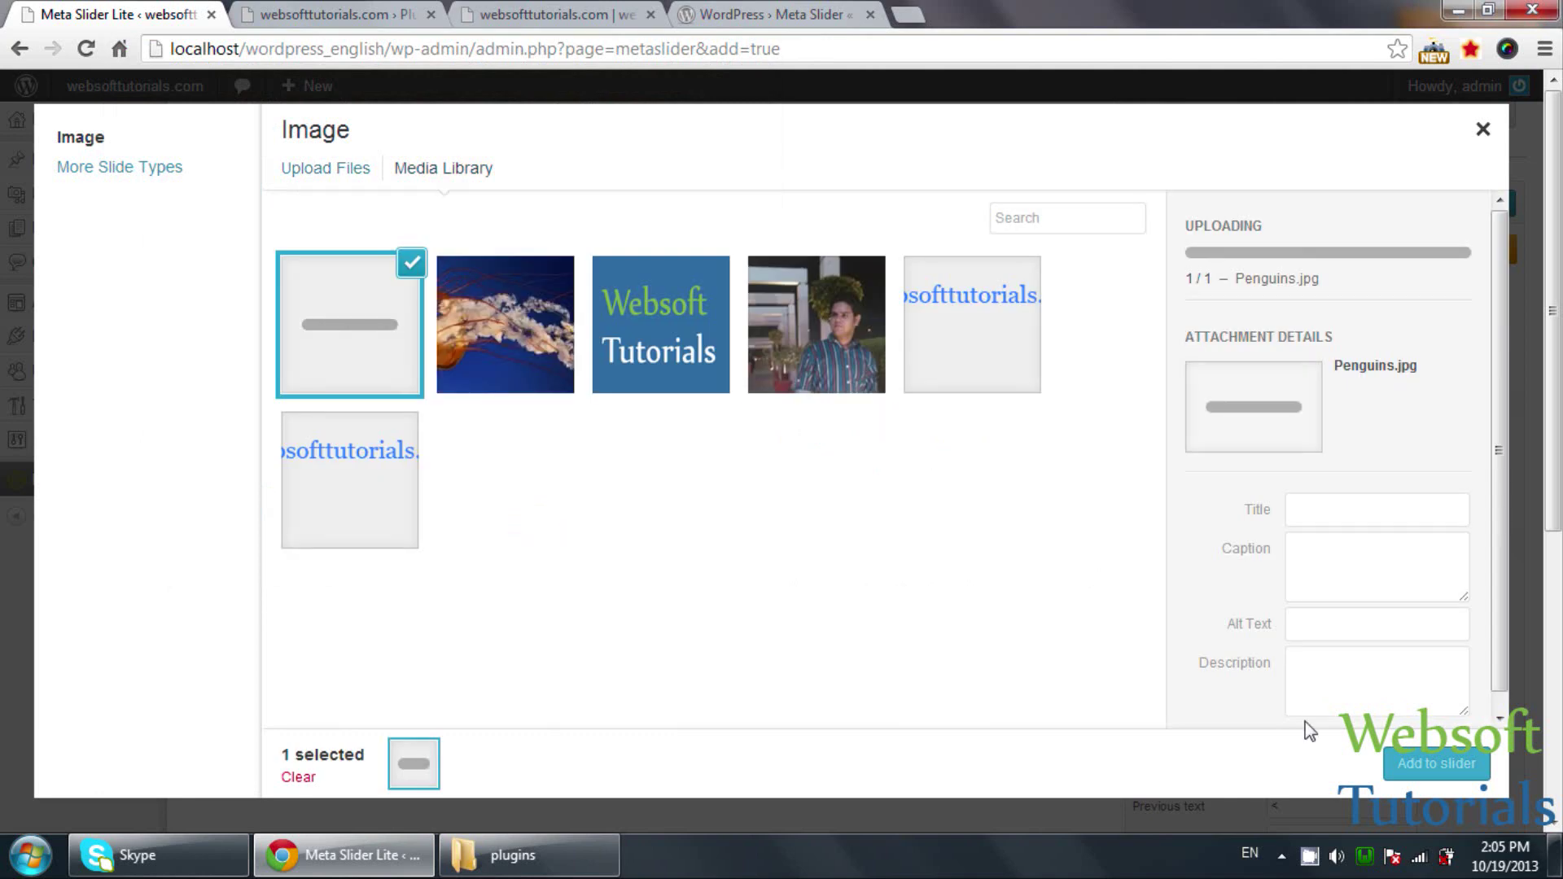
click(1432, 772)
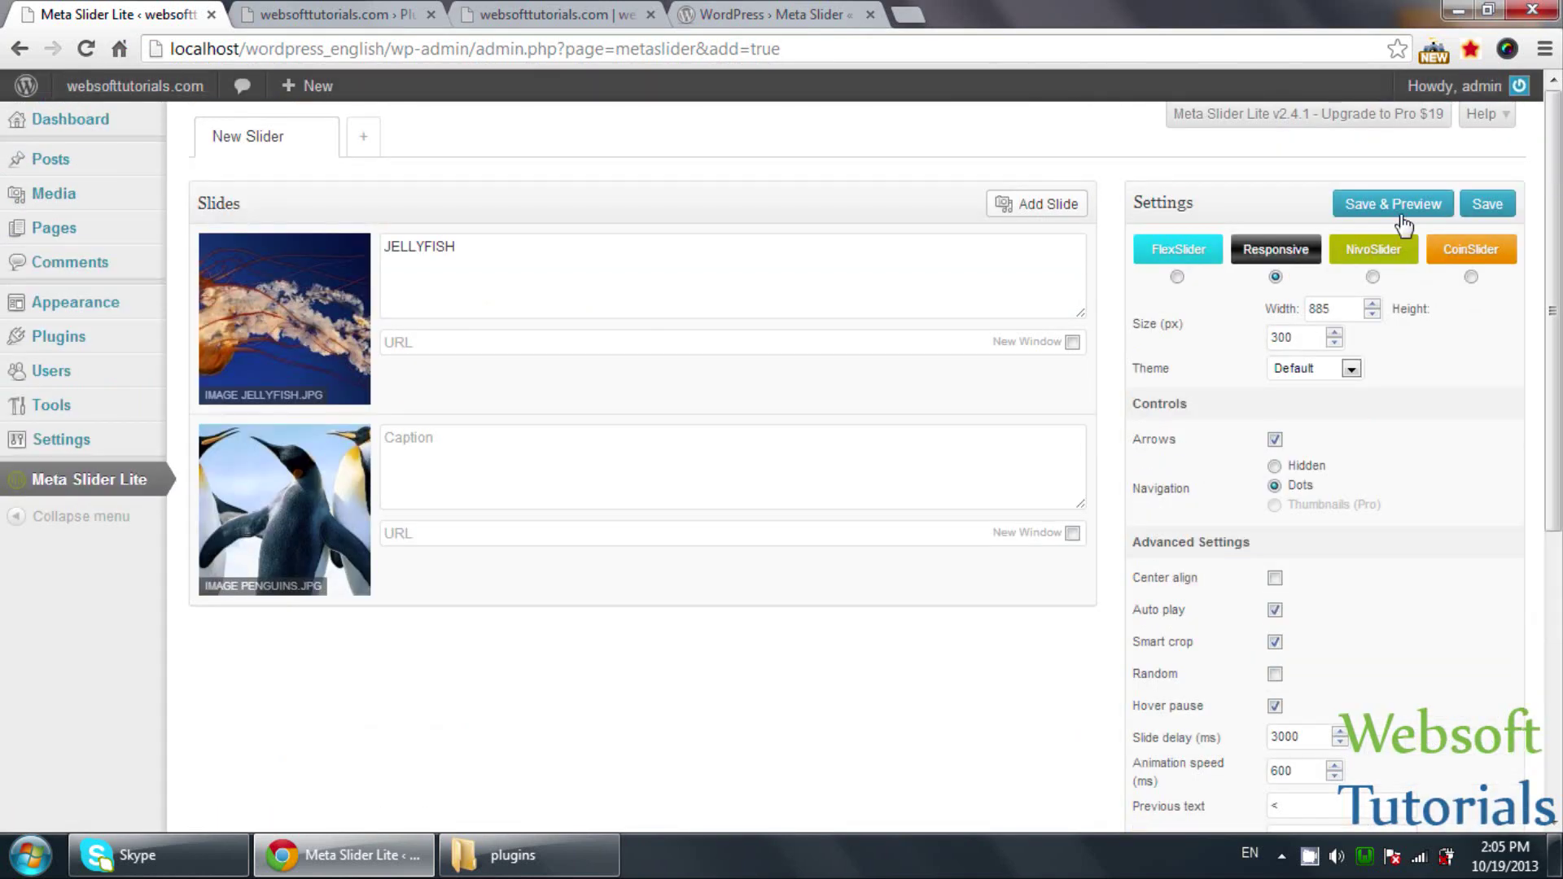
- Save the slider and select its [metaslider id=113] shortcode for copying
click(1482, 217)
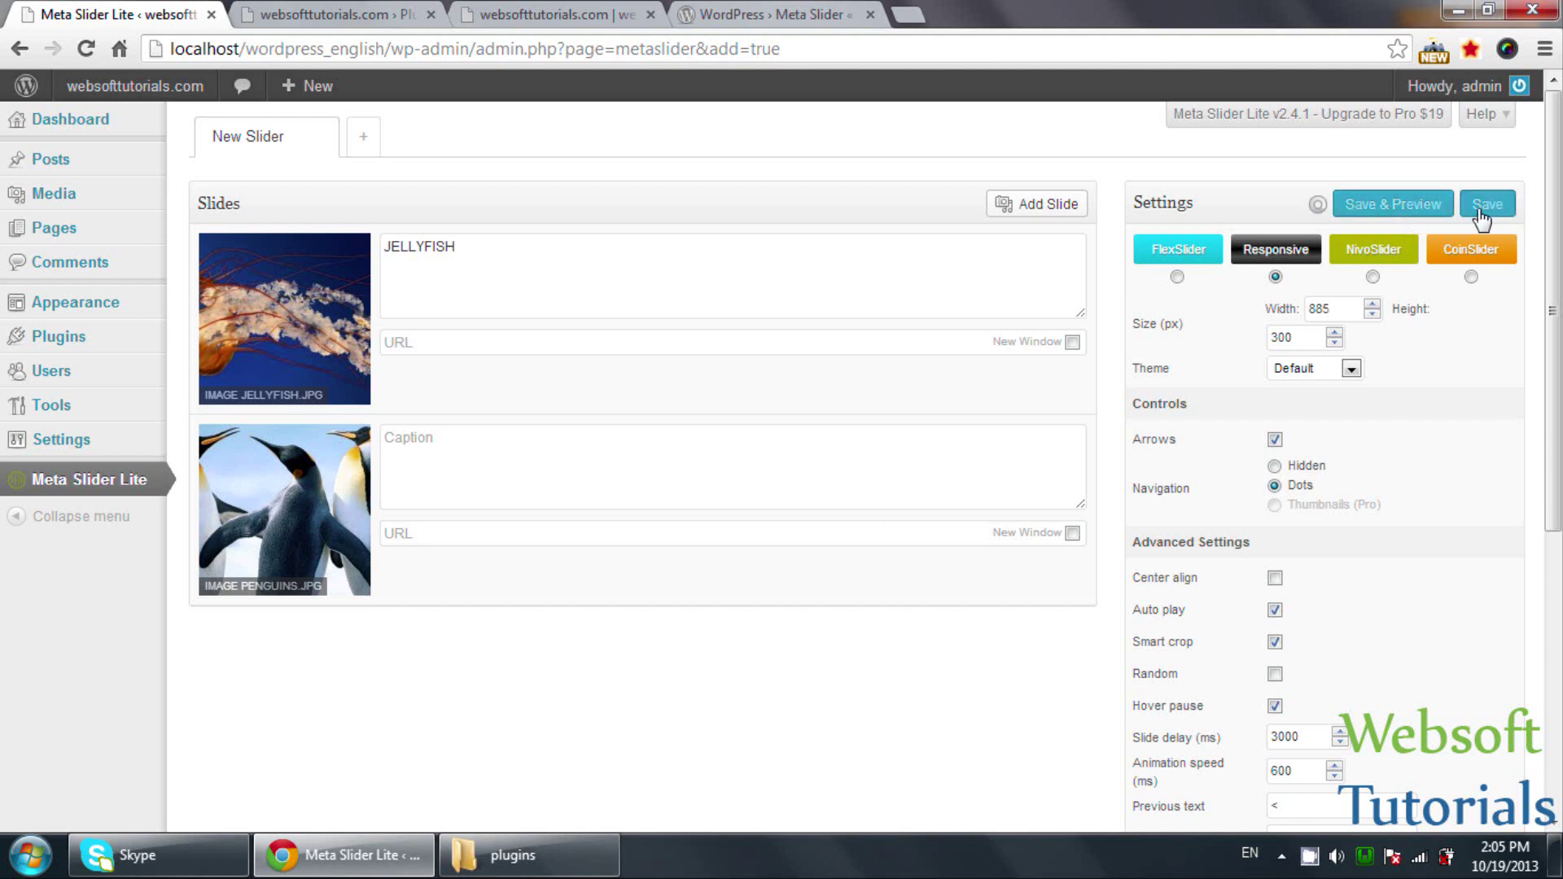
scroll(1045, 464, down, 6)
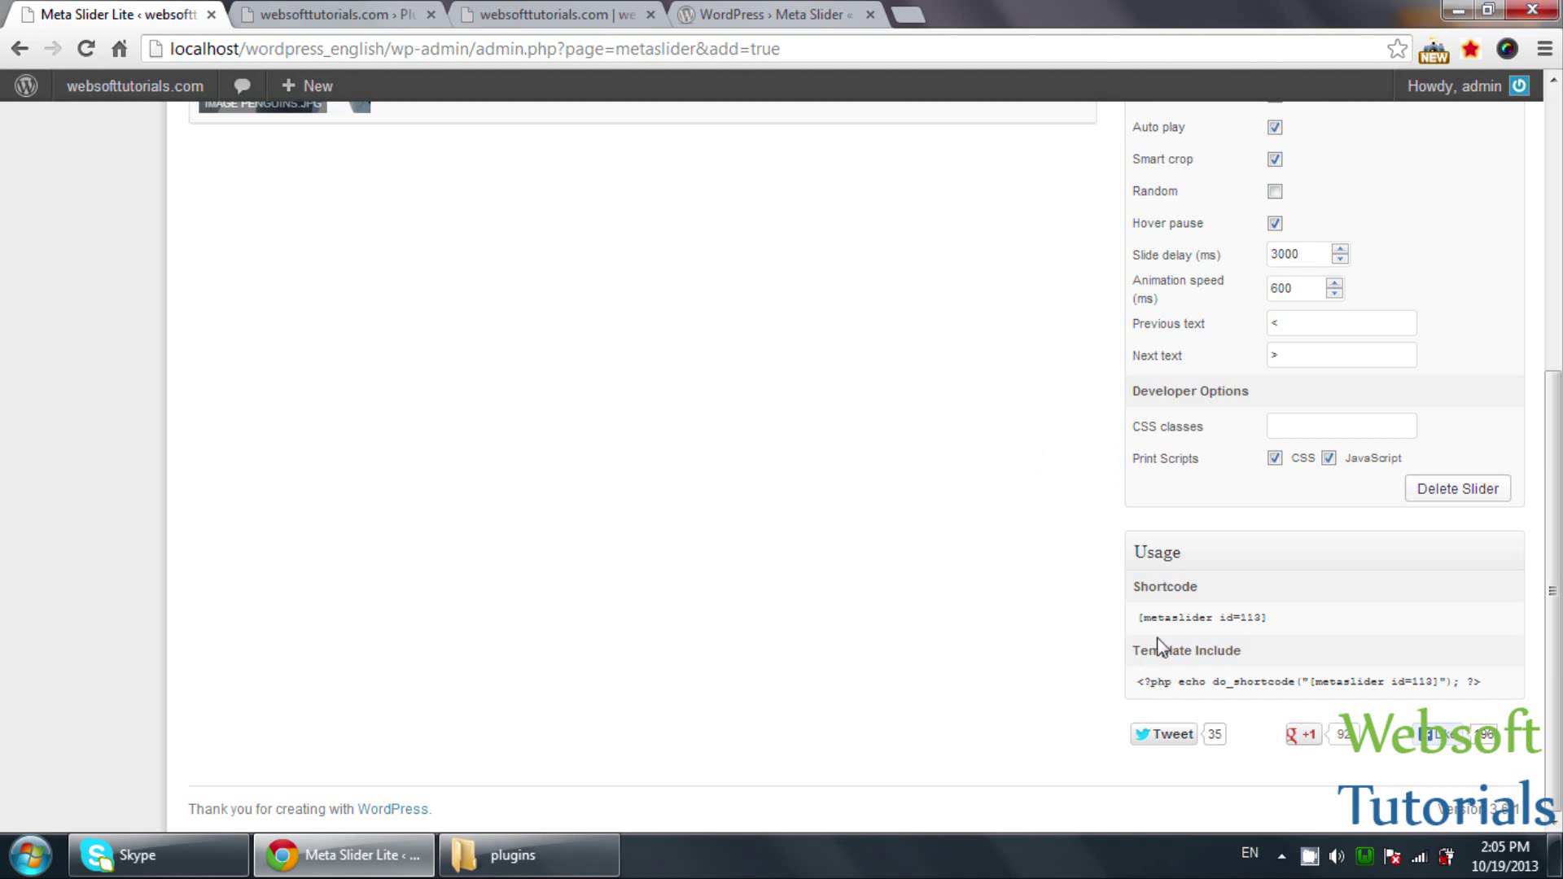
drag(1137, 610, 1292, 609)
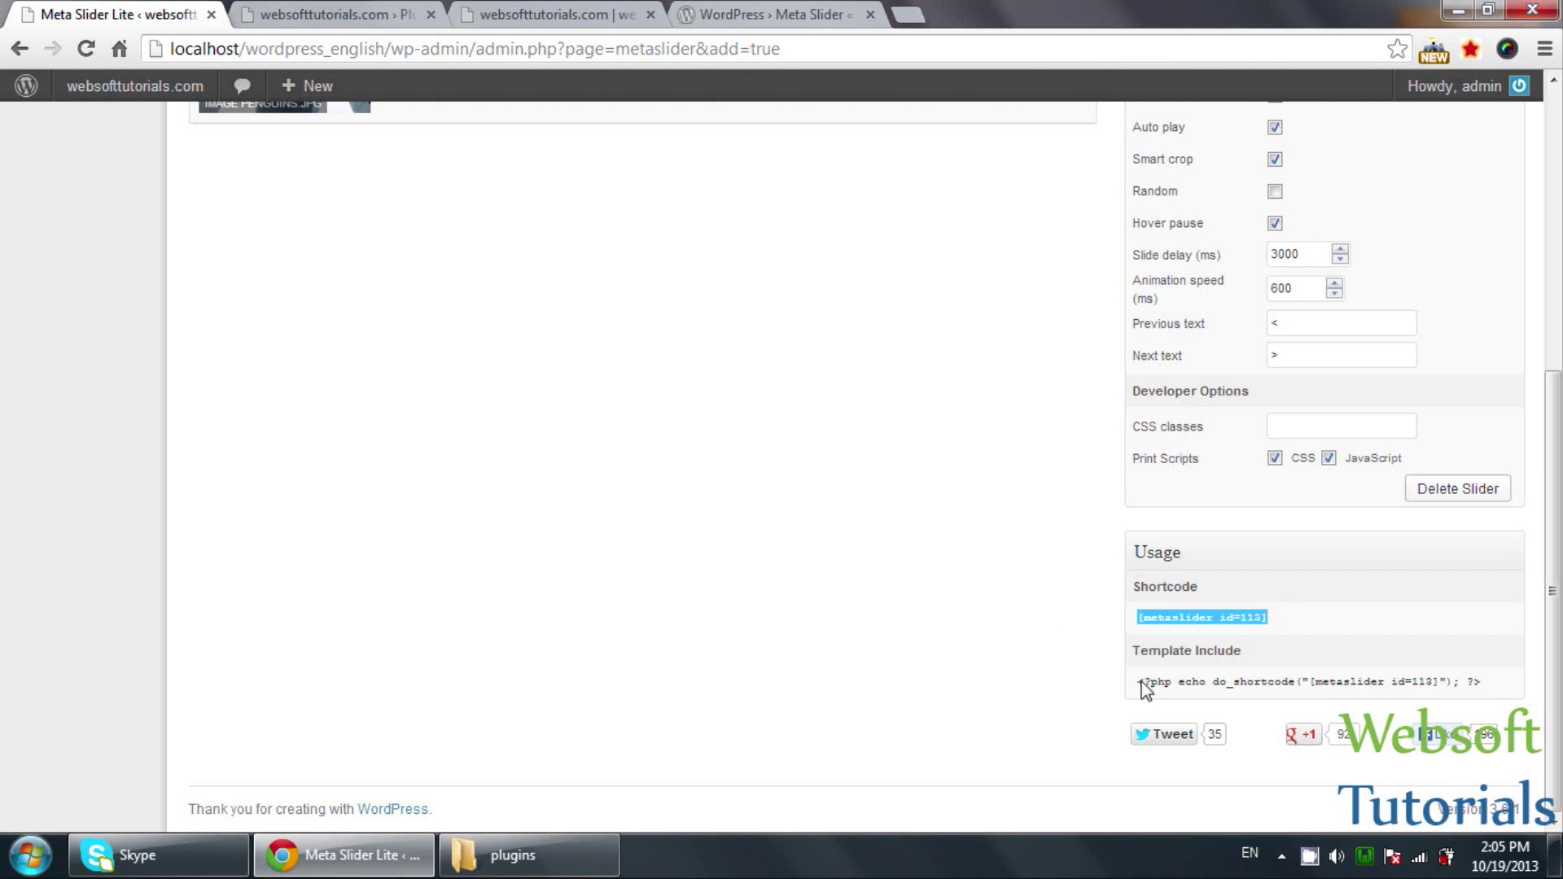
drag(1146, 688, 1205, 680)
click(1258, 649)
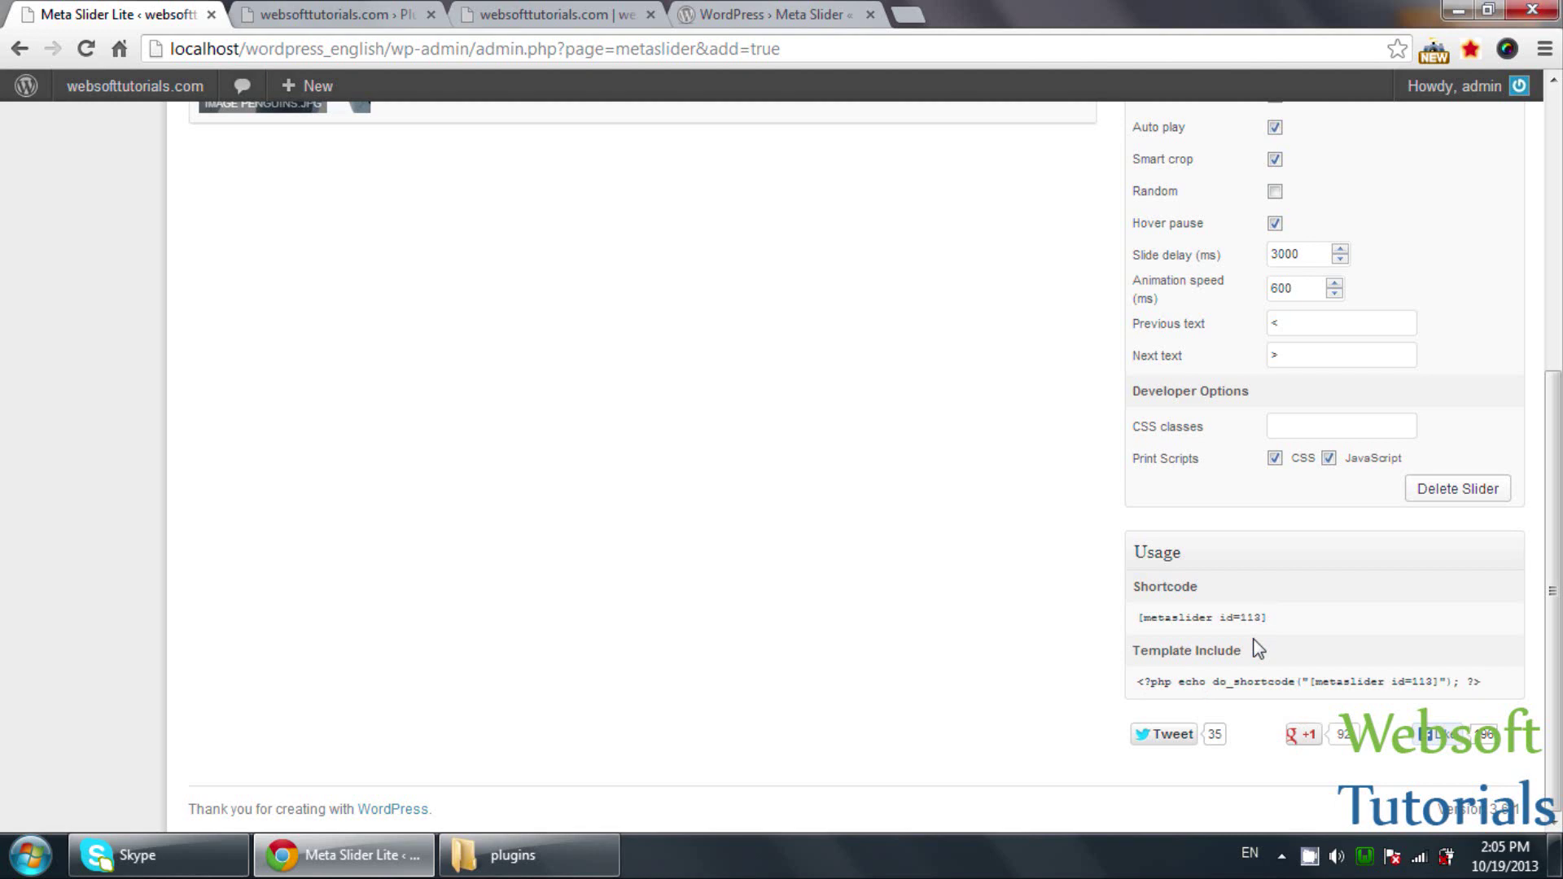
drag(1268, 611, 1125, 622)
click(1124, 623)
drag(1271, 617, 1123, 621)
key(ctrl+c)
scroll(759, 560, up, 6)
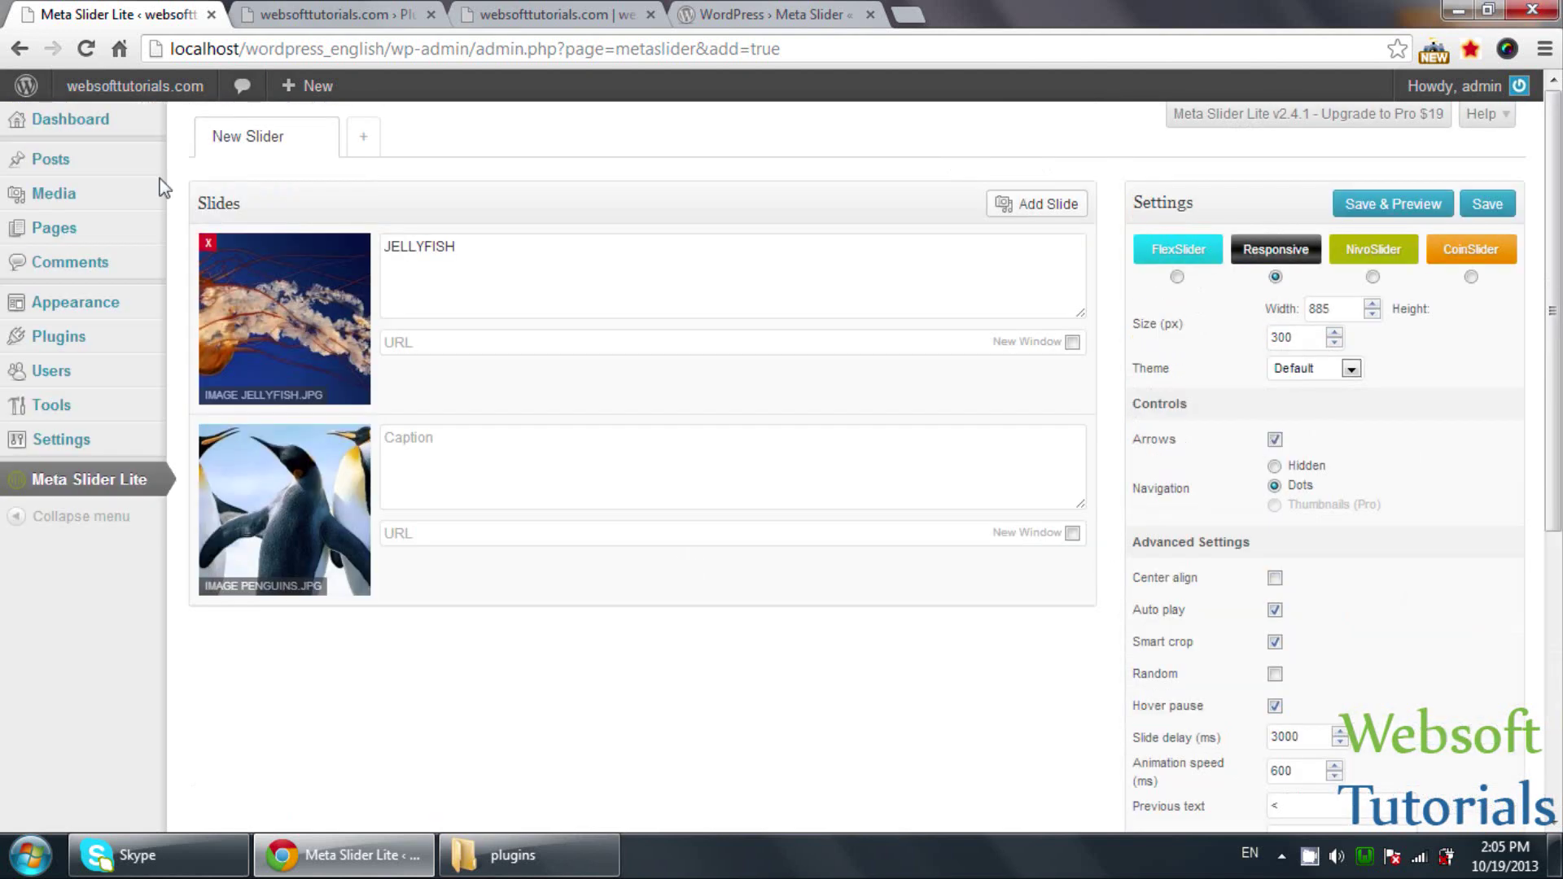
- Paste [metaslider id=113] into the Home page content and update the page
mouse_move(105, 230)
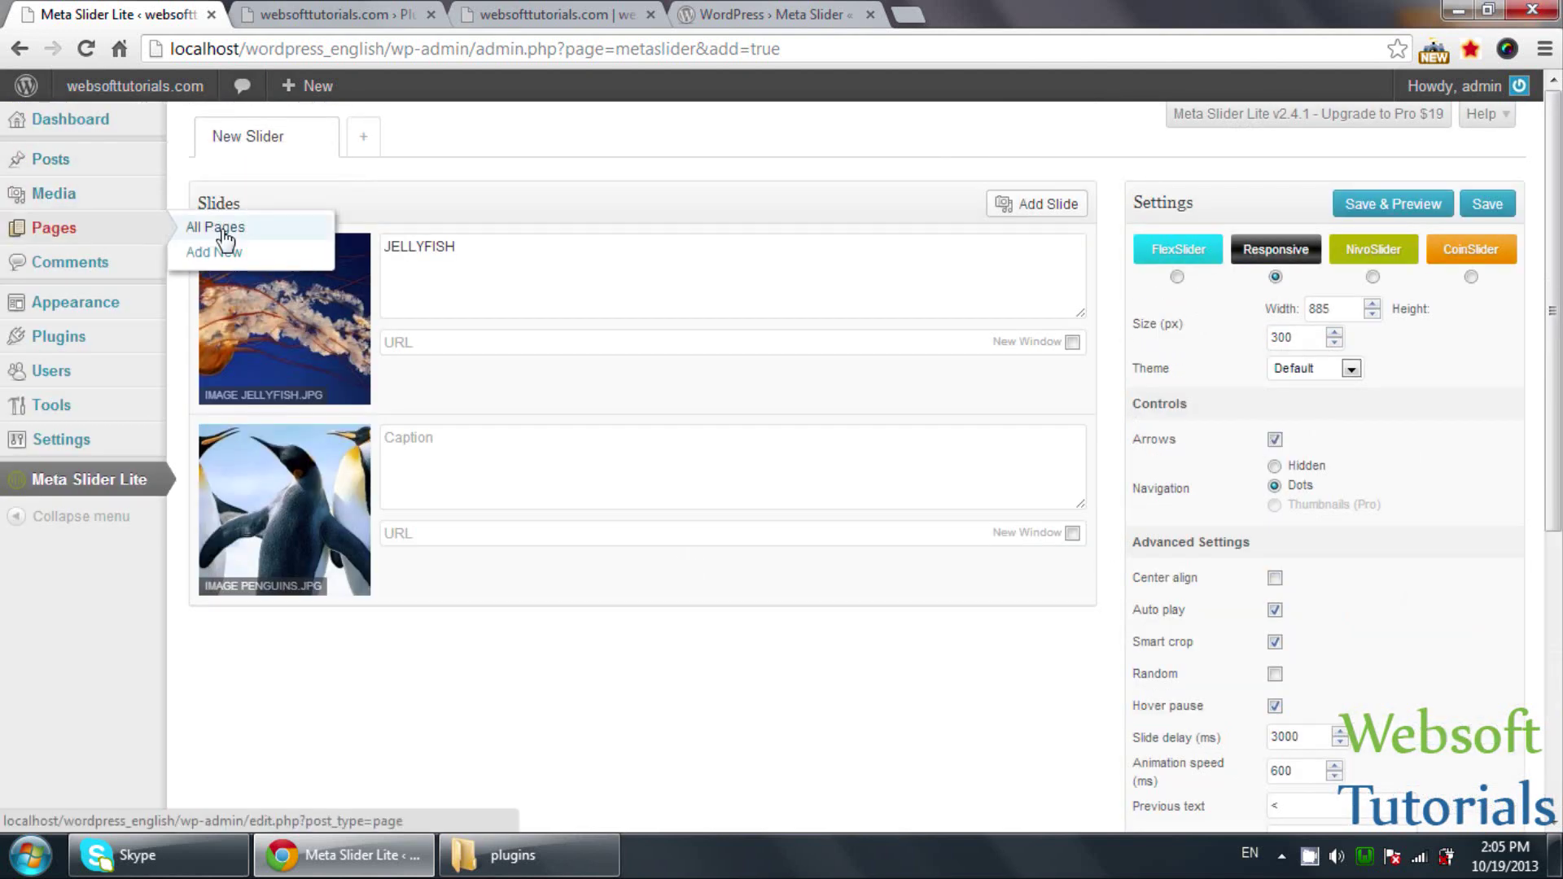
click(224, 235)
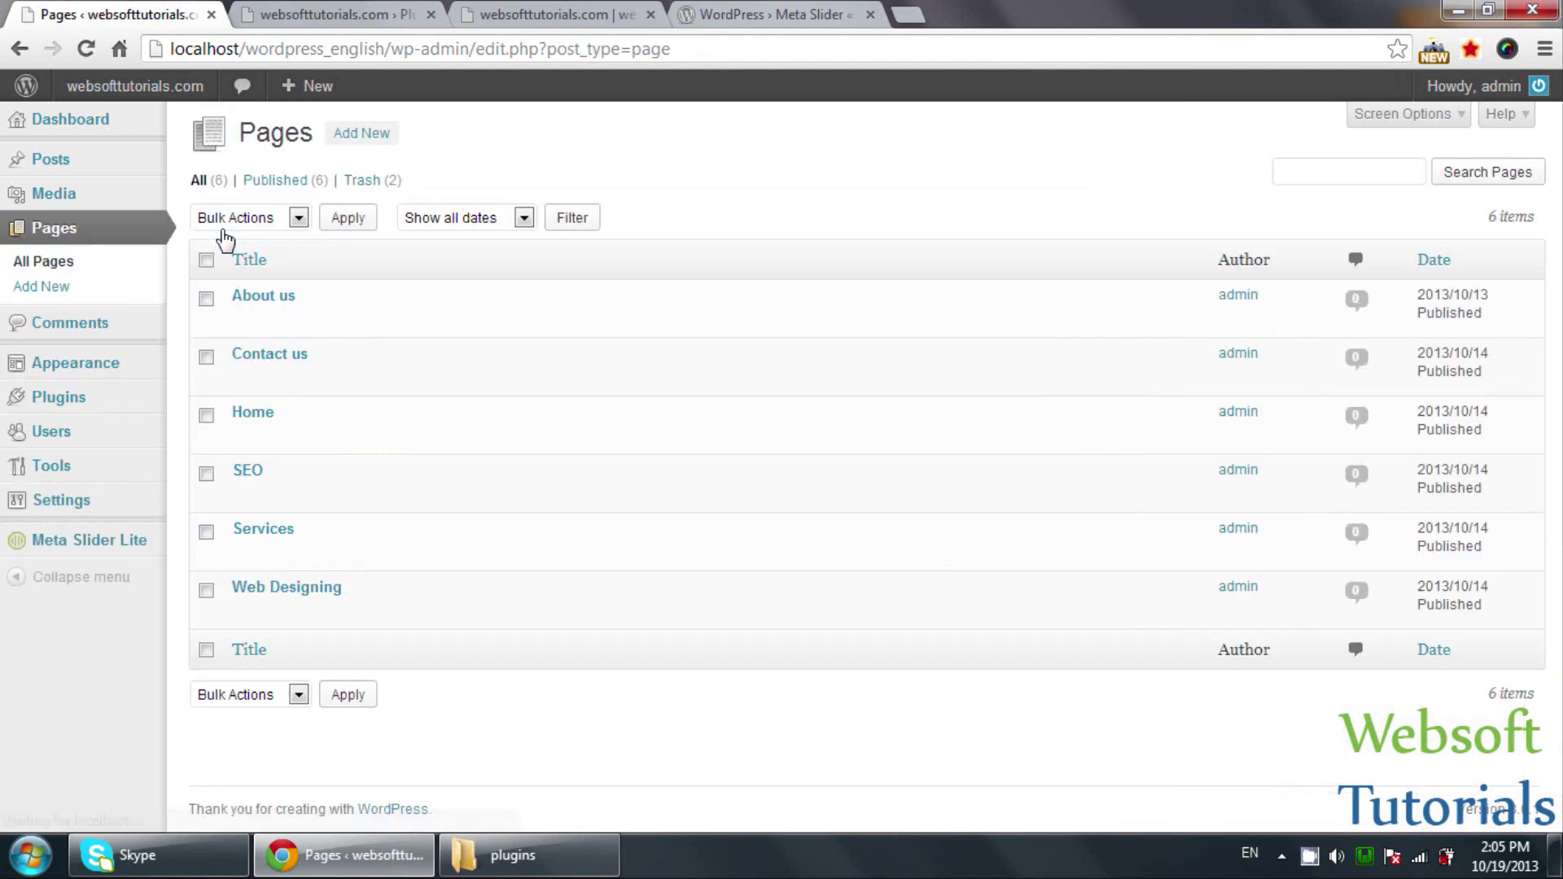
click(247, 436)
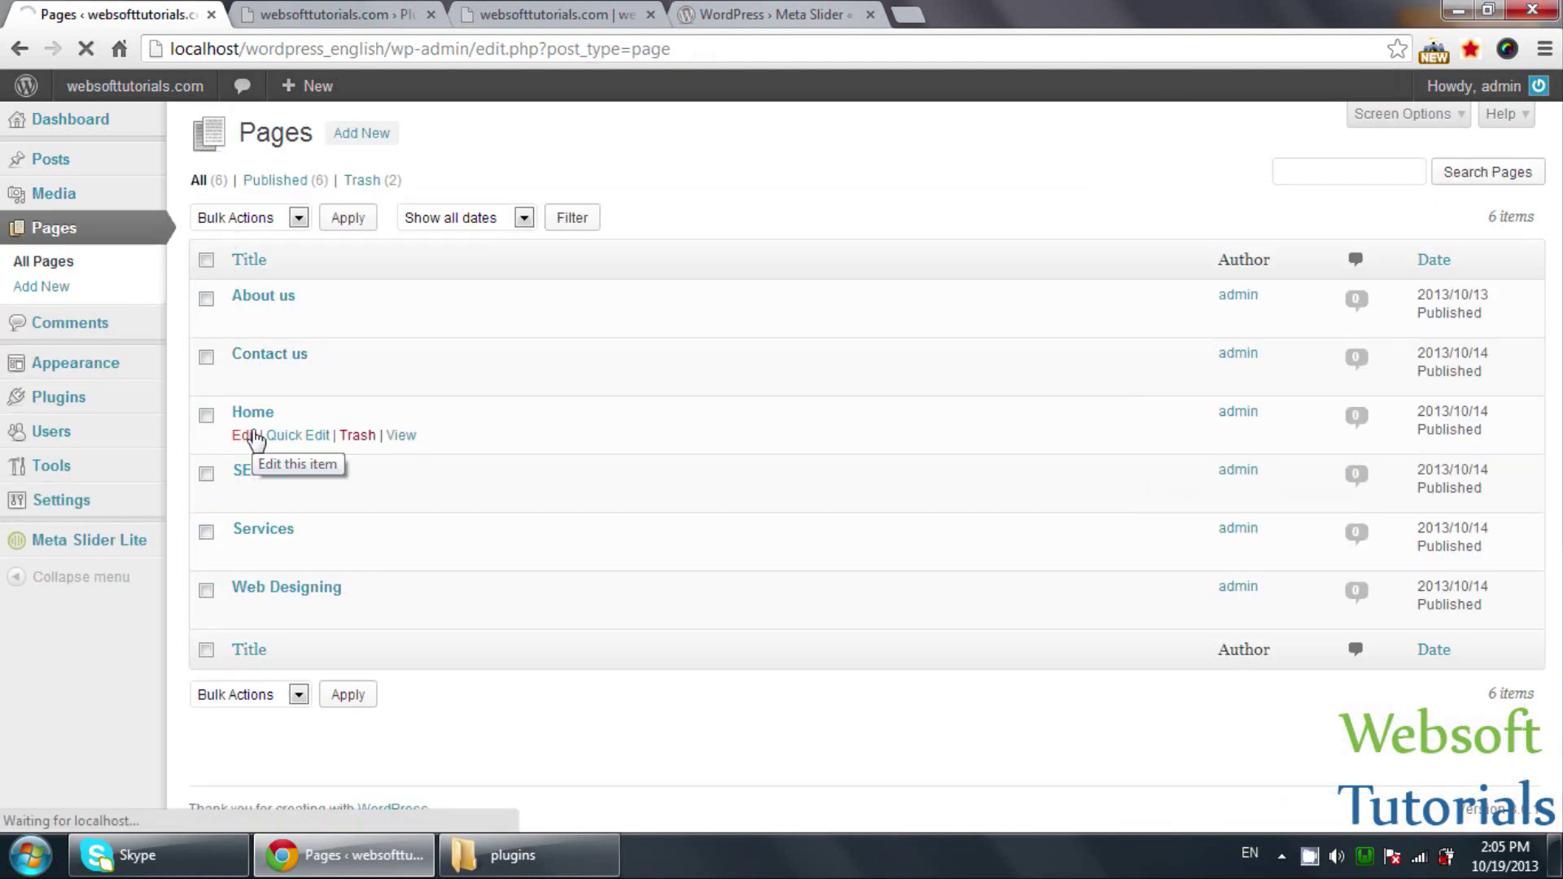
click(331, 359)
key(ctrl+v)
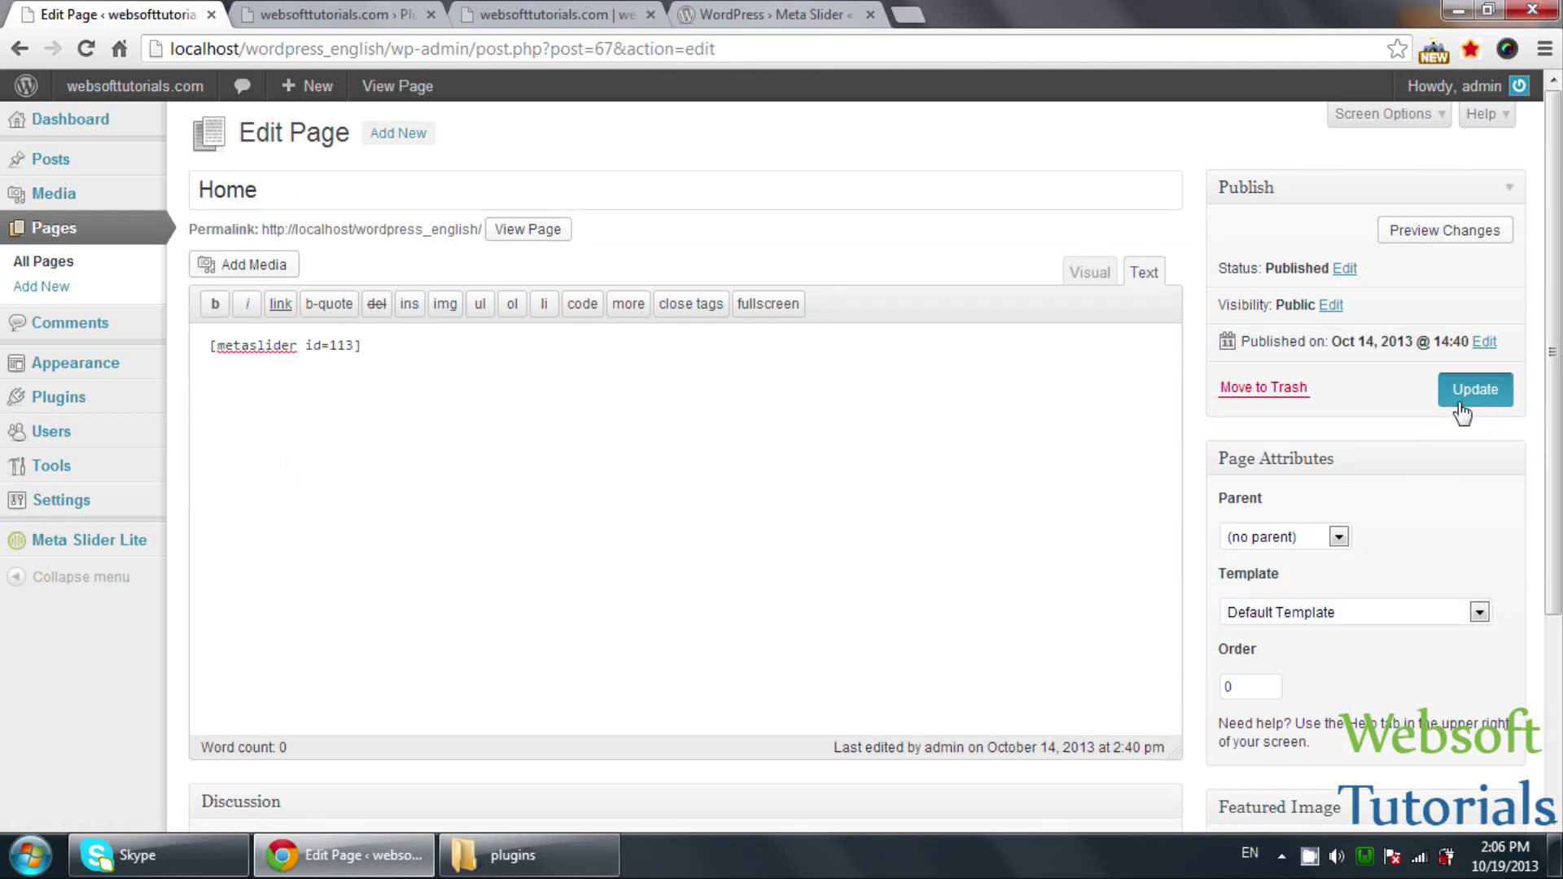
click(1465, 391)
click(329, 14)
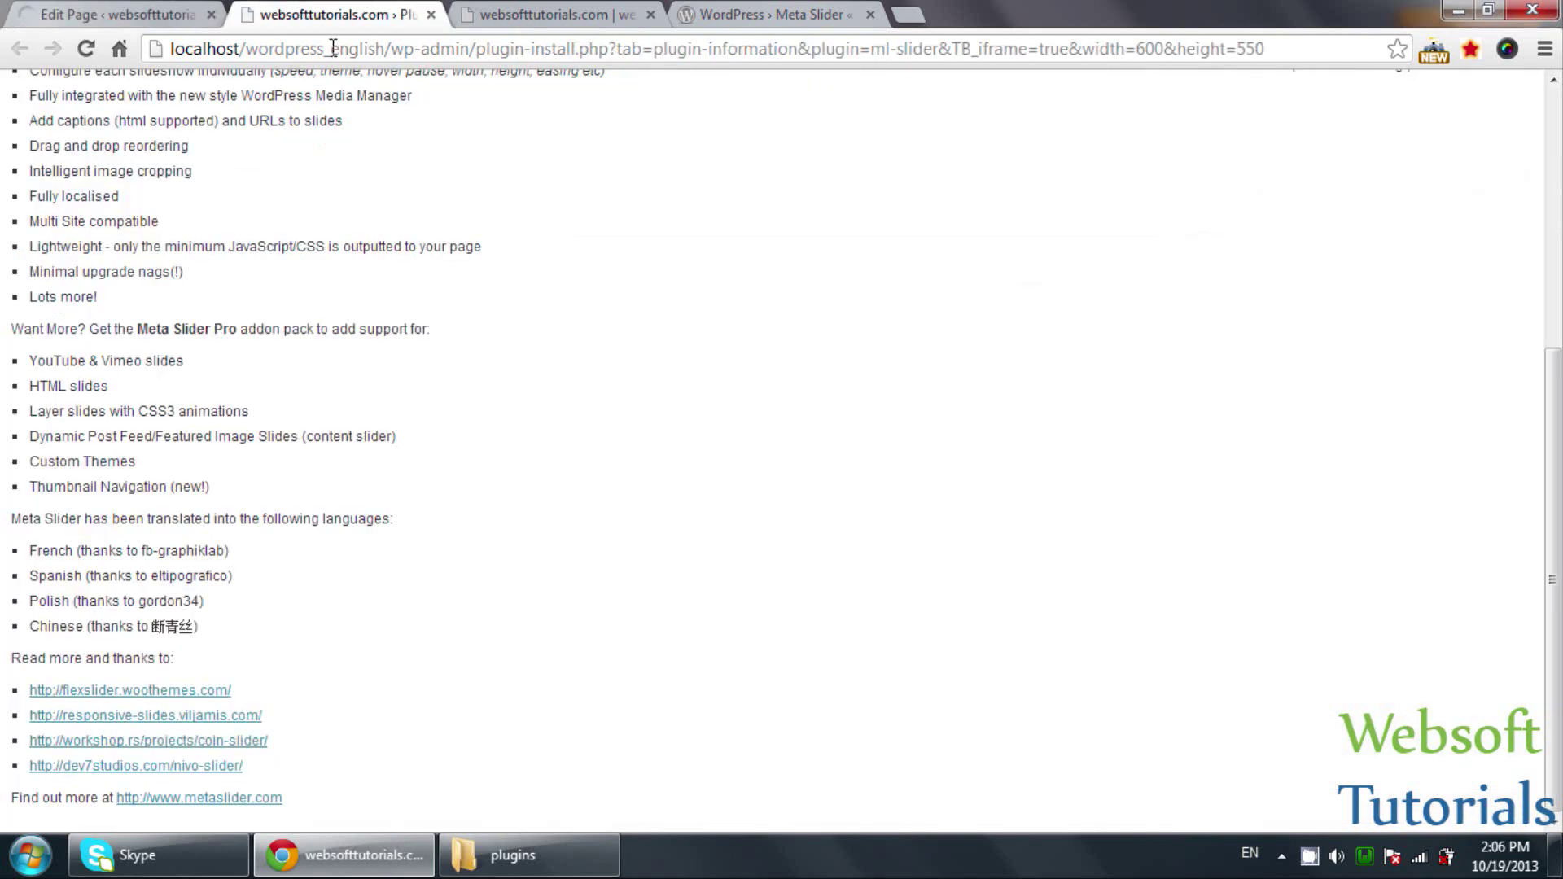
- View the Home page slideshow, advancing from the JELLYFISH slide to the penguins slide
click(458, 17)
click(431, 14)
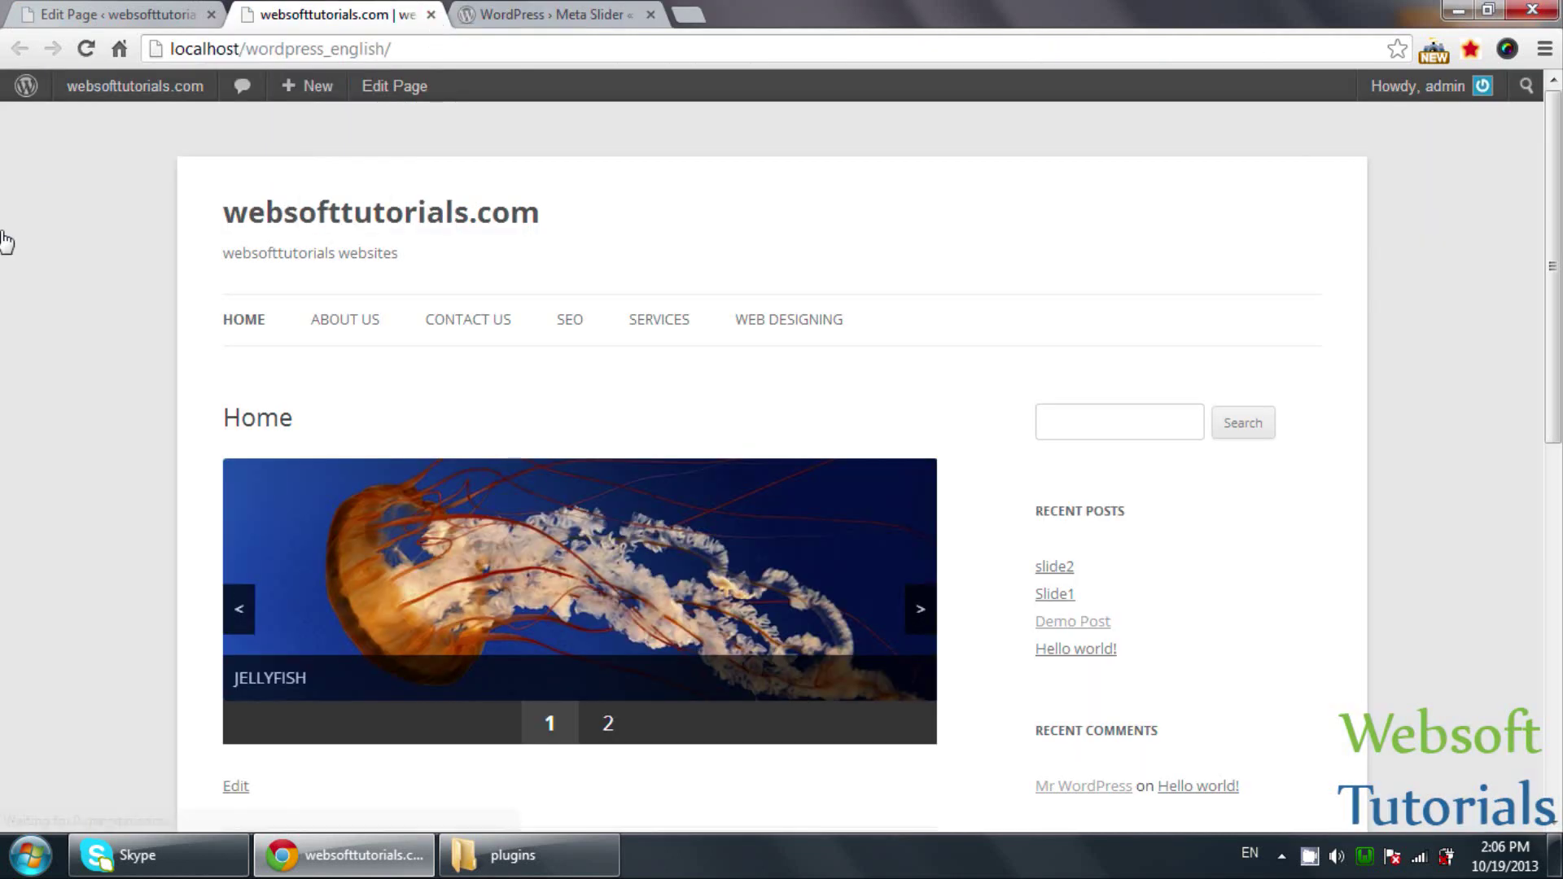
scroll(5, 237, down, 1)
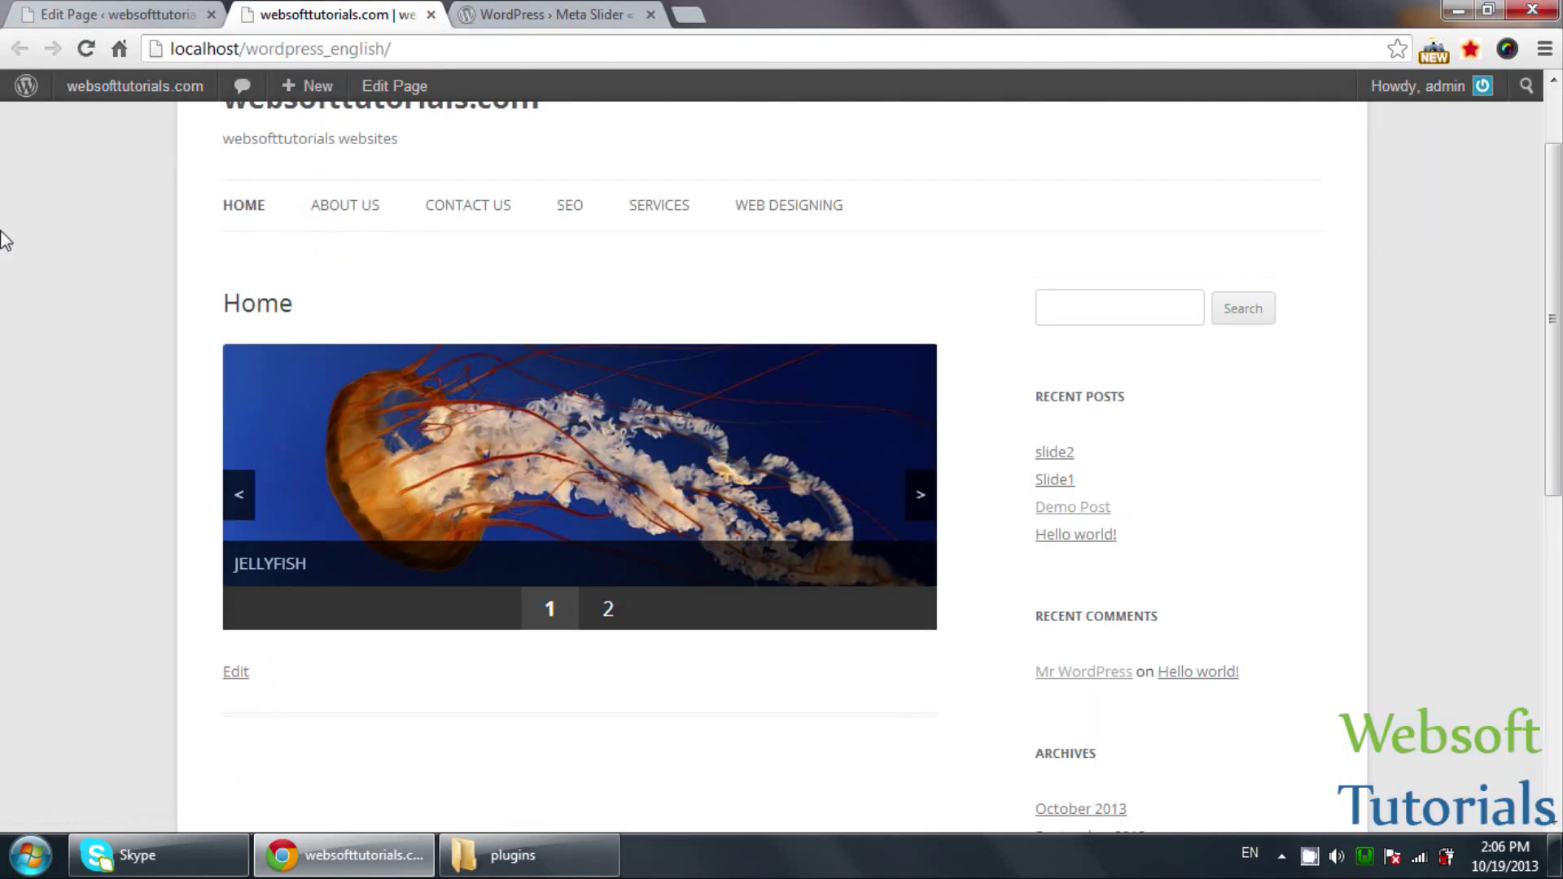
click(918, 497)
click(919, 497)
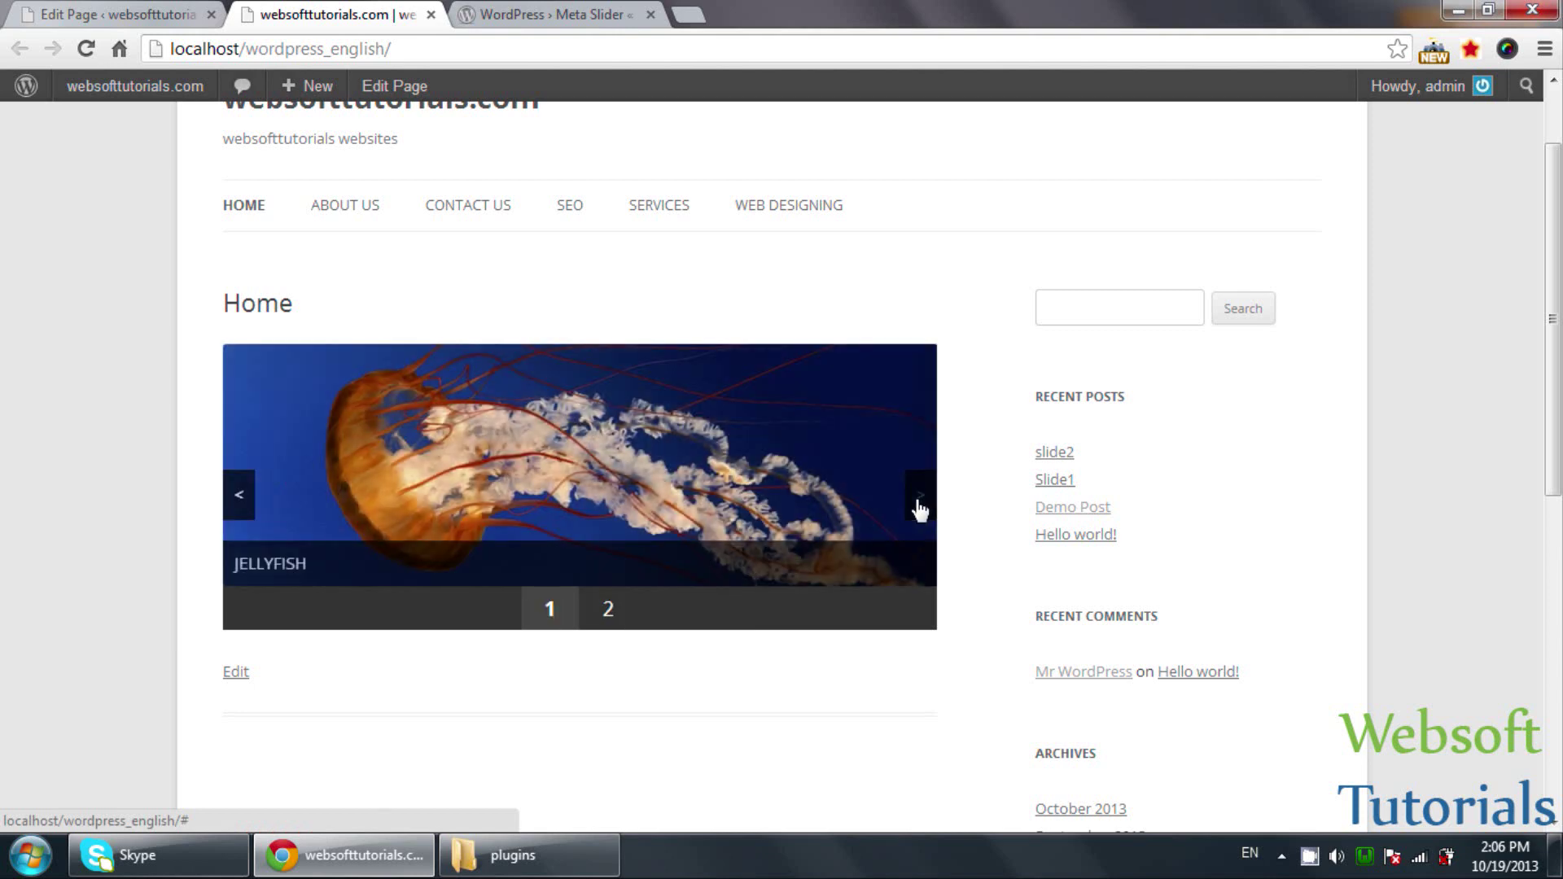
click(574, 14)
- Review Meta Slider's installation notes, description, demo video and screenshots on WordPress.org
click(597, 279)
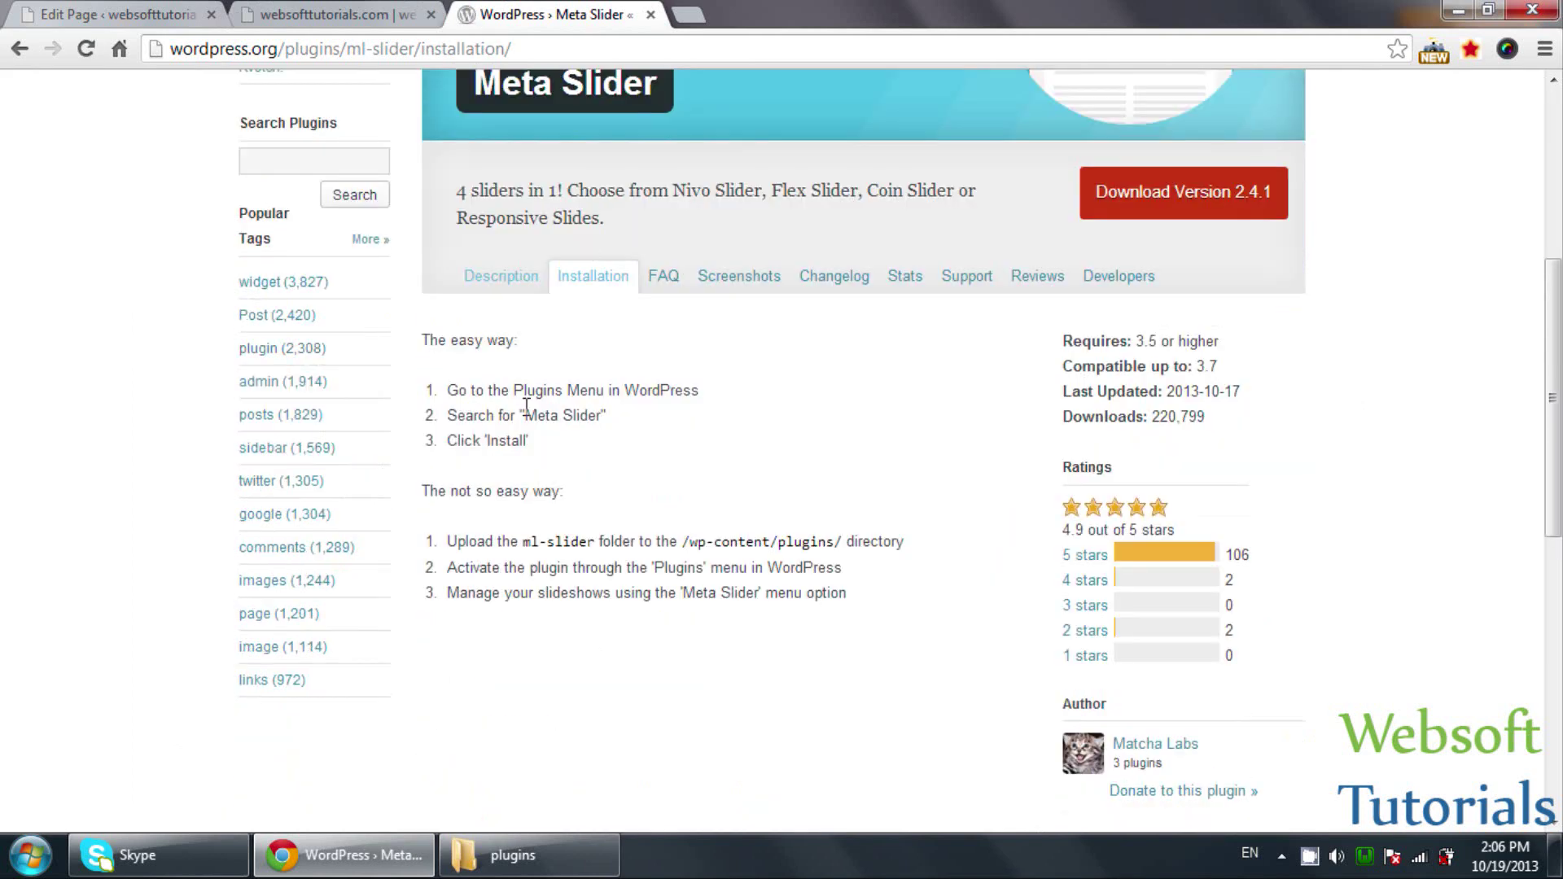
click(503, 279)
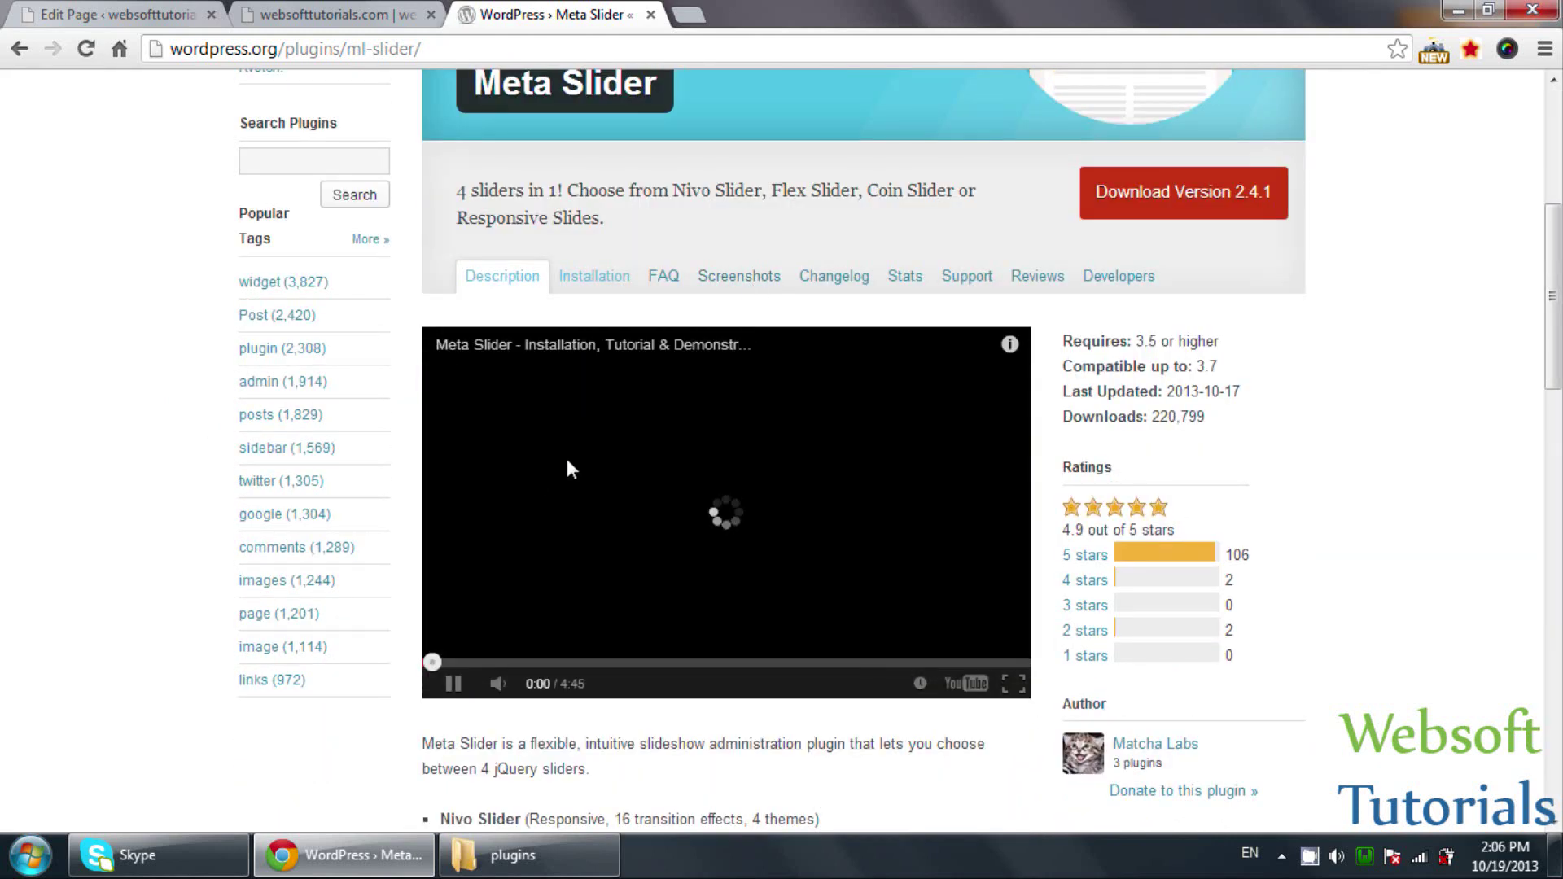
click(545, 482)
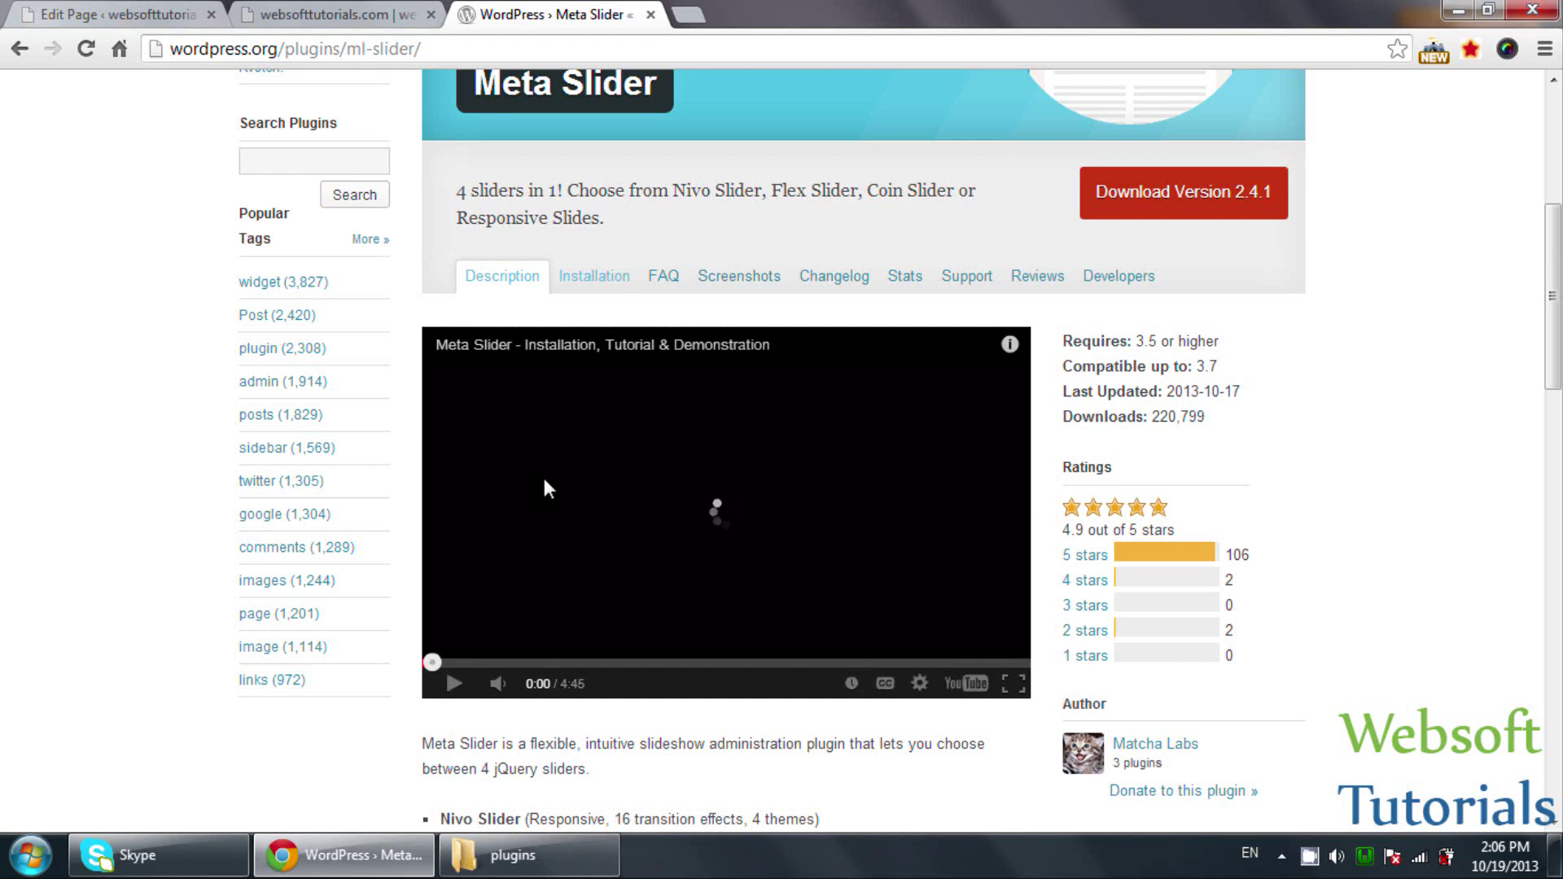
click(754, 282)
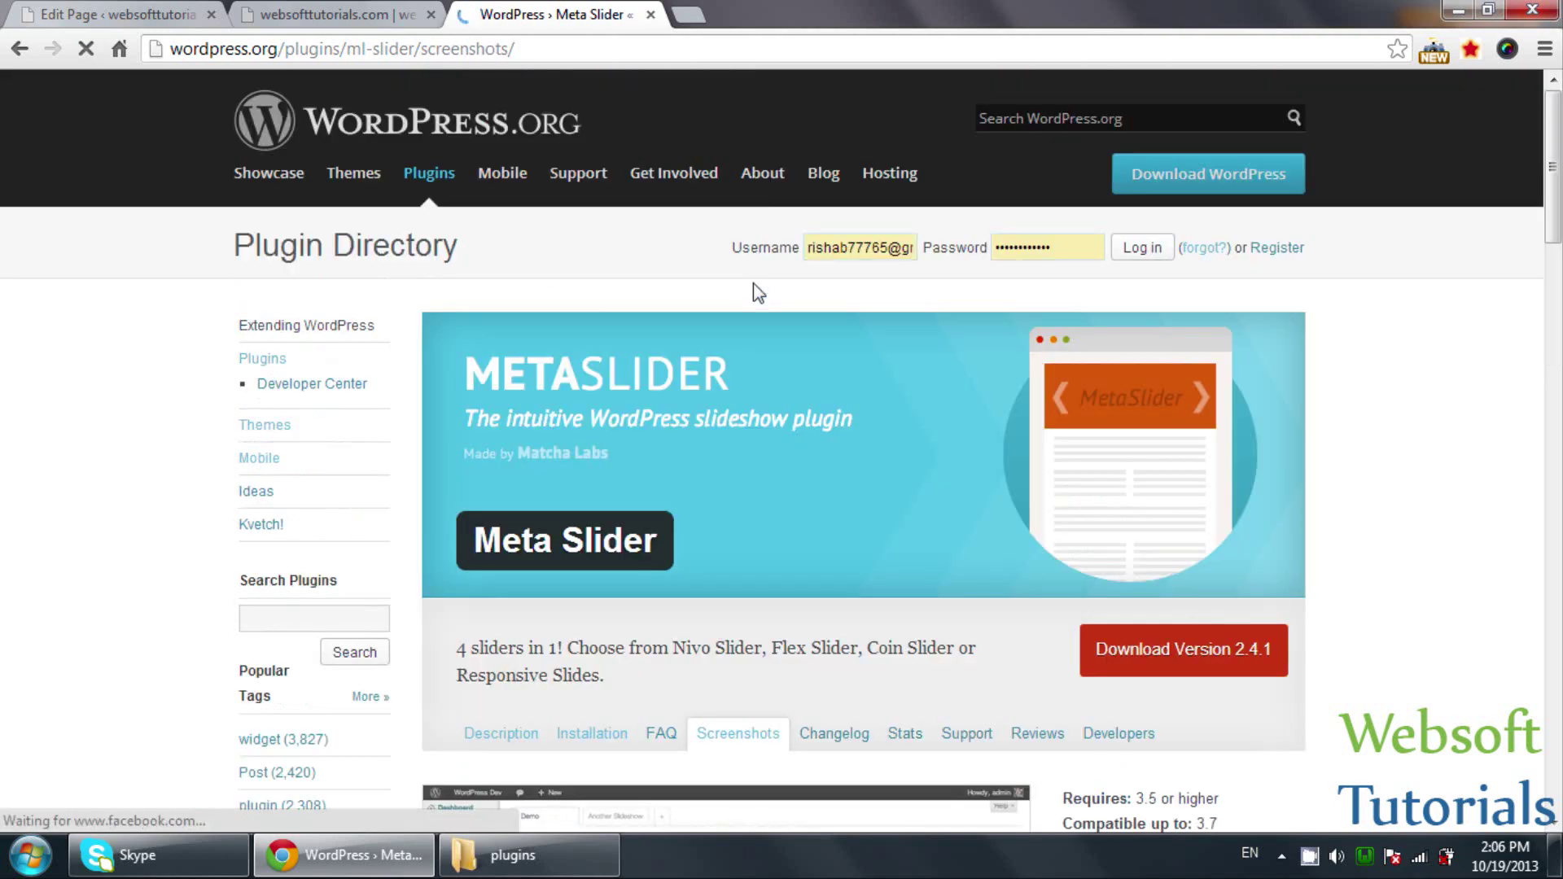
scroll(668, 555, down, 9)
scroll(669, 557, down, 20)
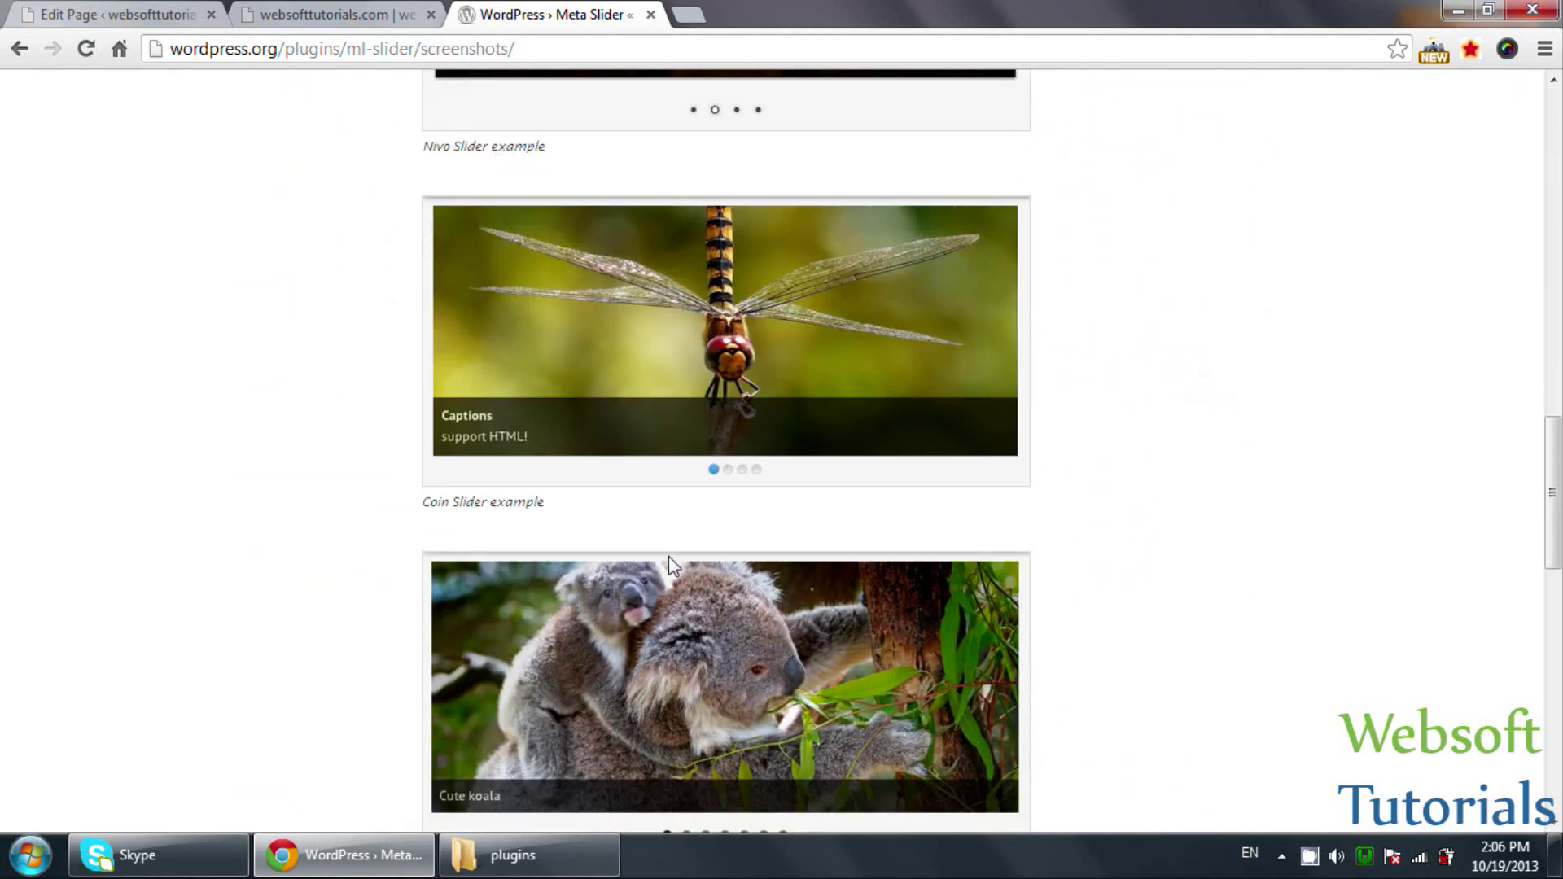
scroll(672, 565, up, 20)
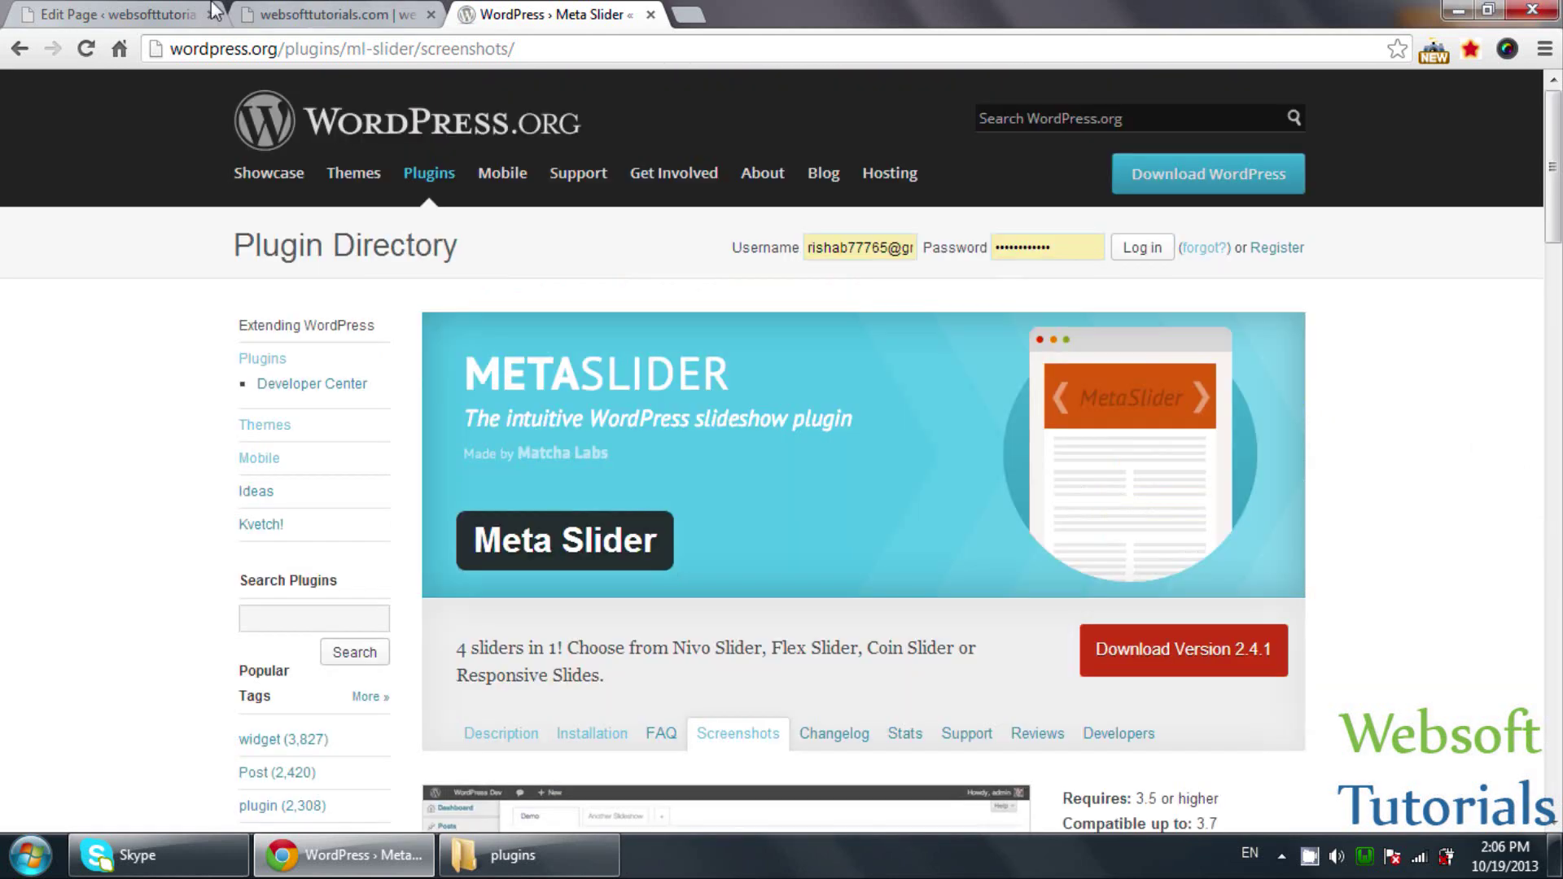
click(213, 11)
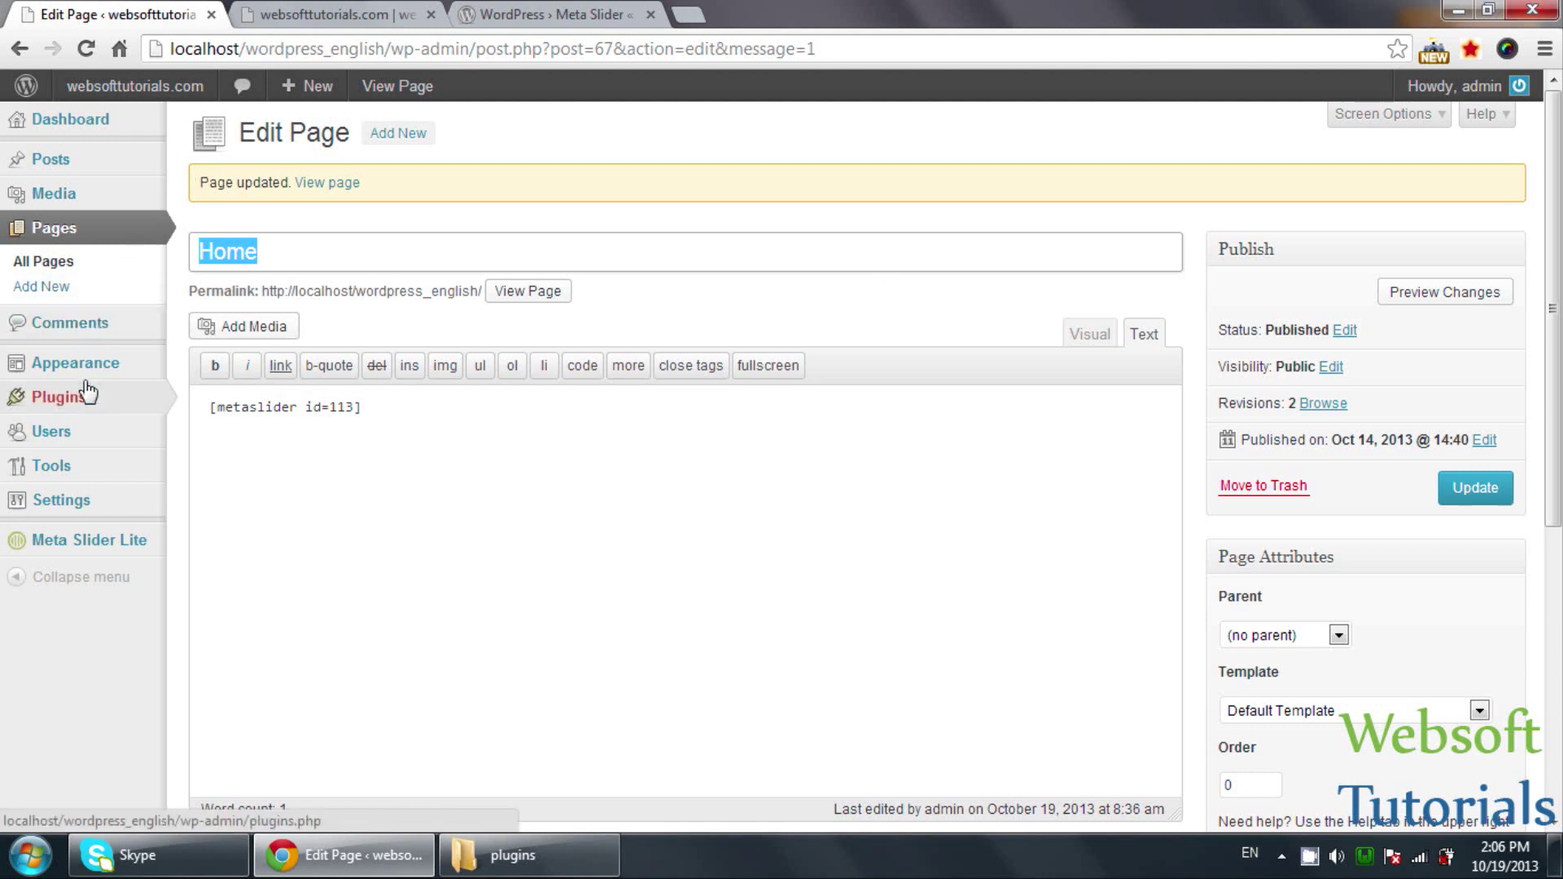
- Search for 'backup' plugins, fixing the mistyped 'ba kup' search term
mouse_move(124, 399)
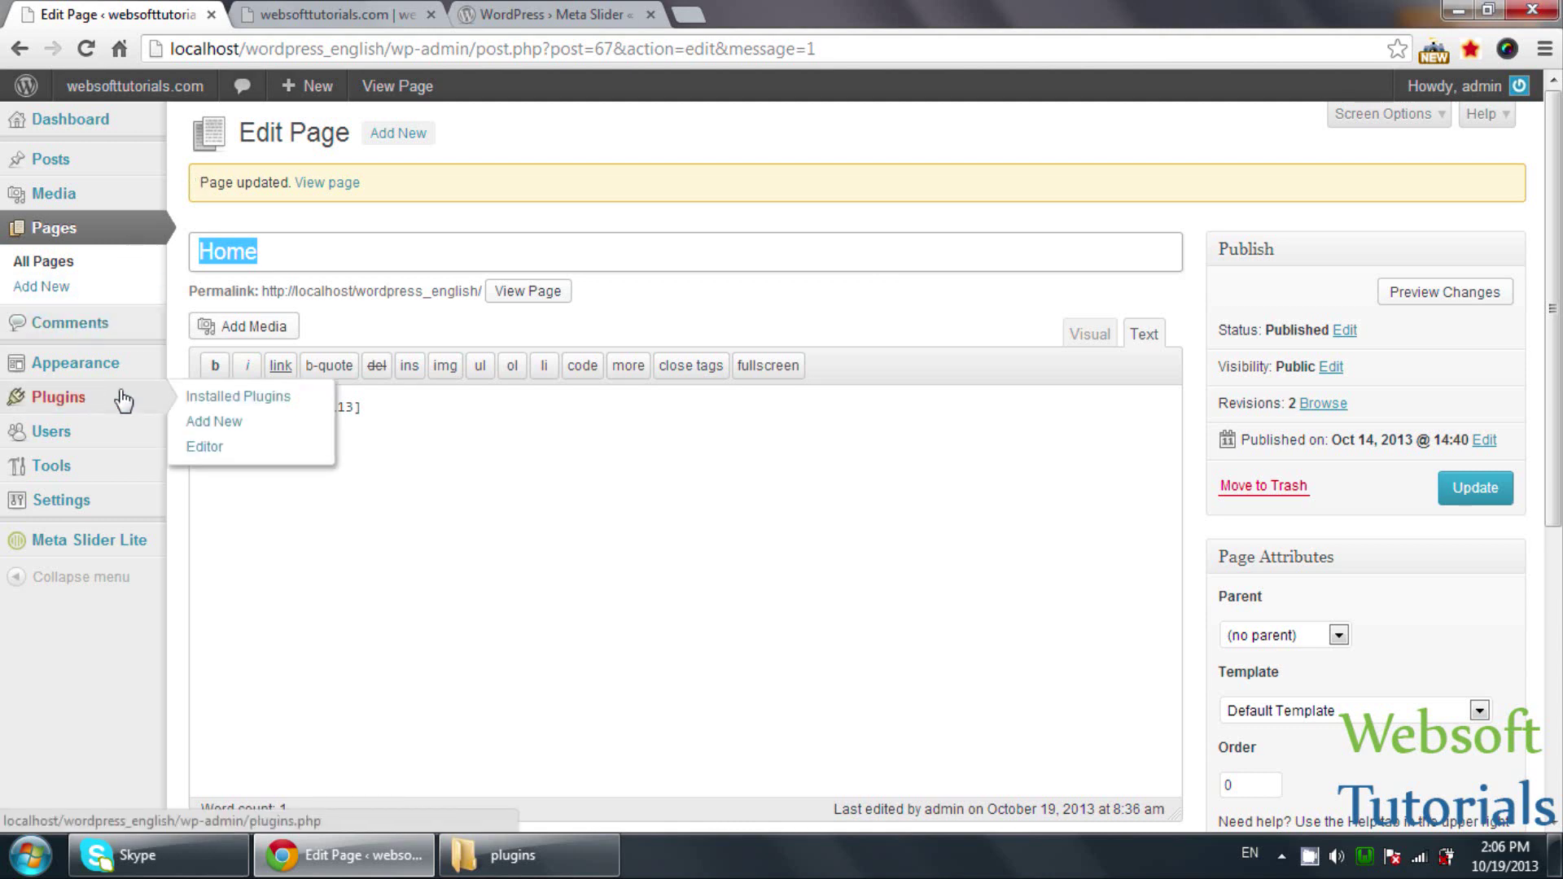
click(208, 424)
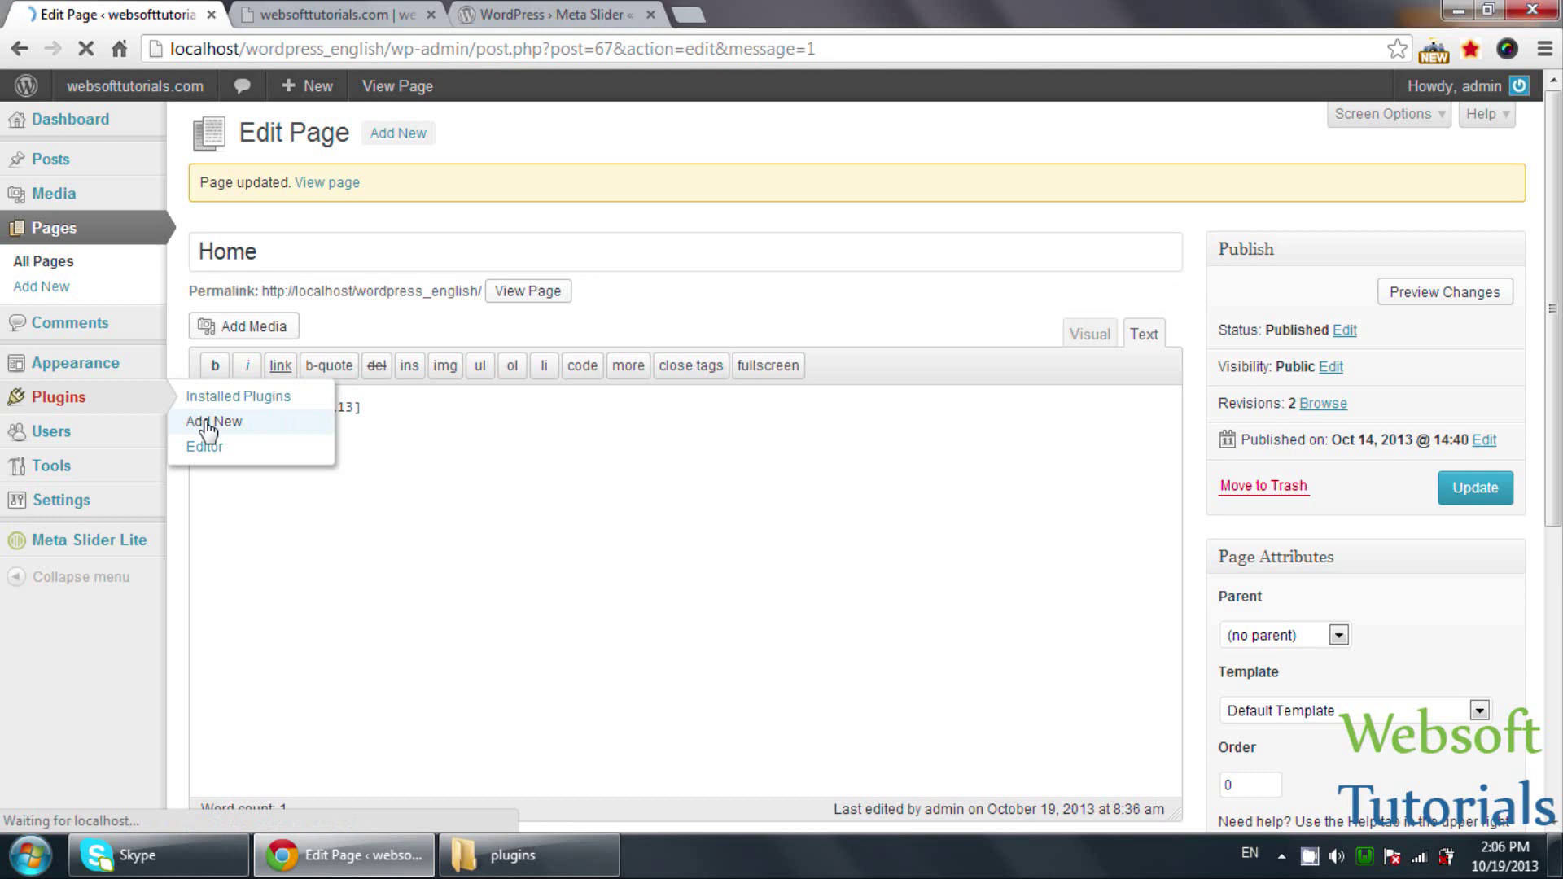
text(ba k)
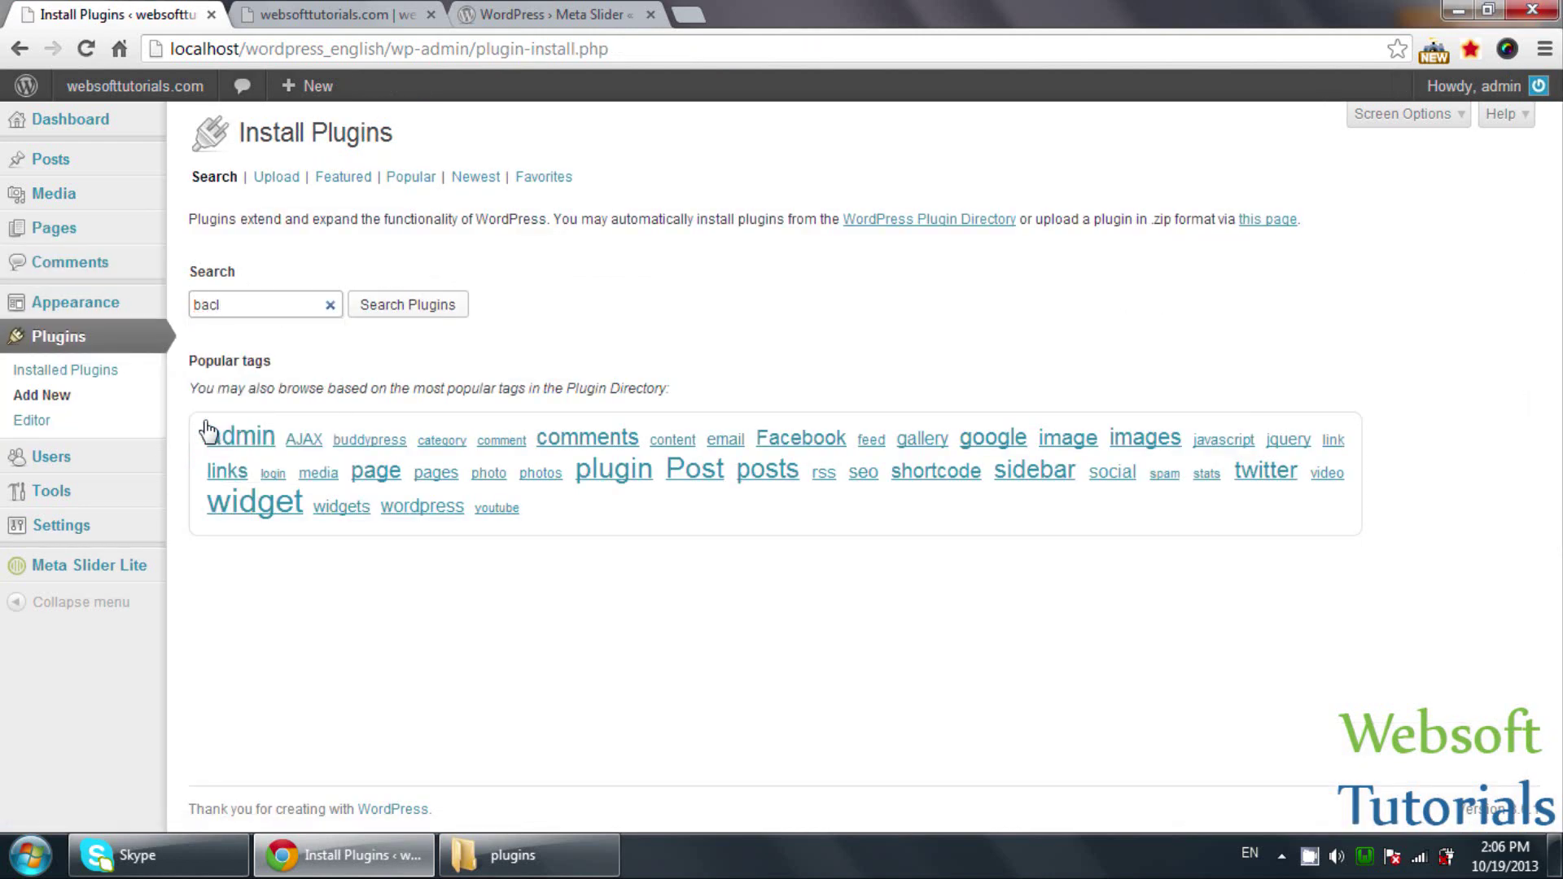
text(up)
key(Return)
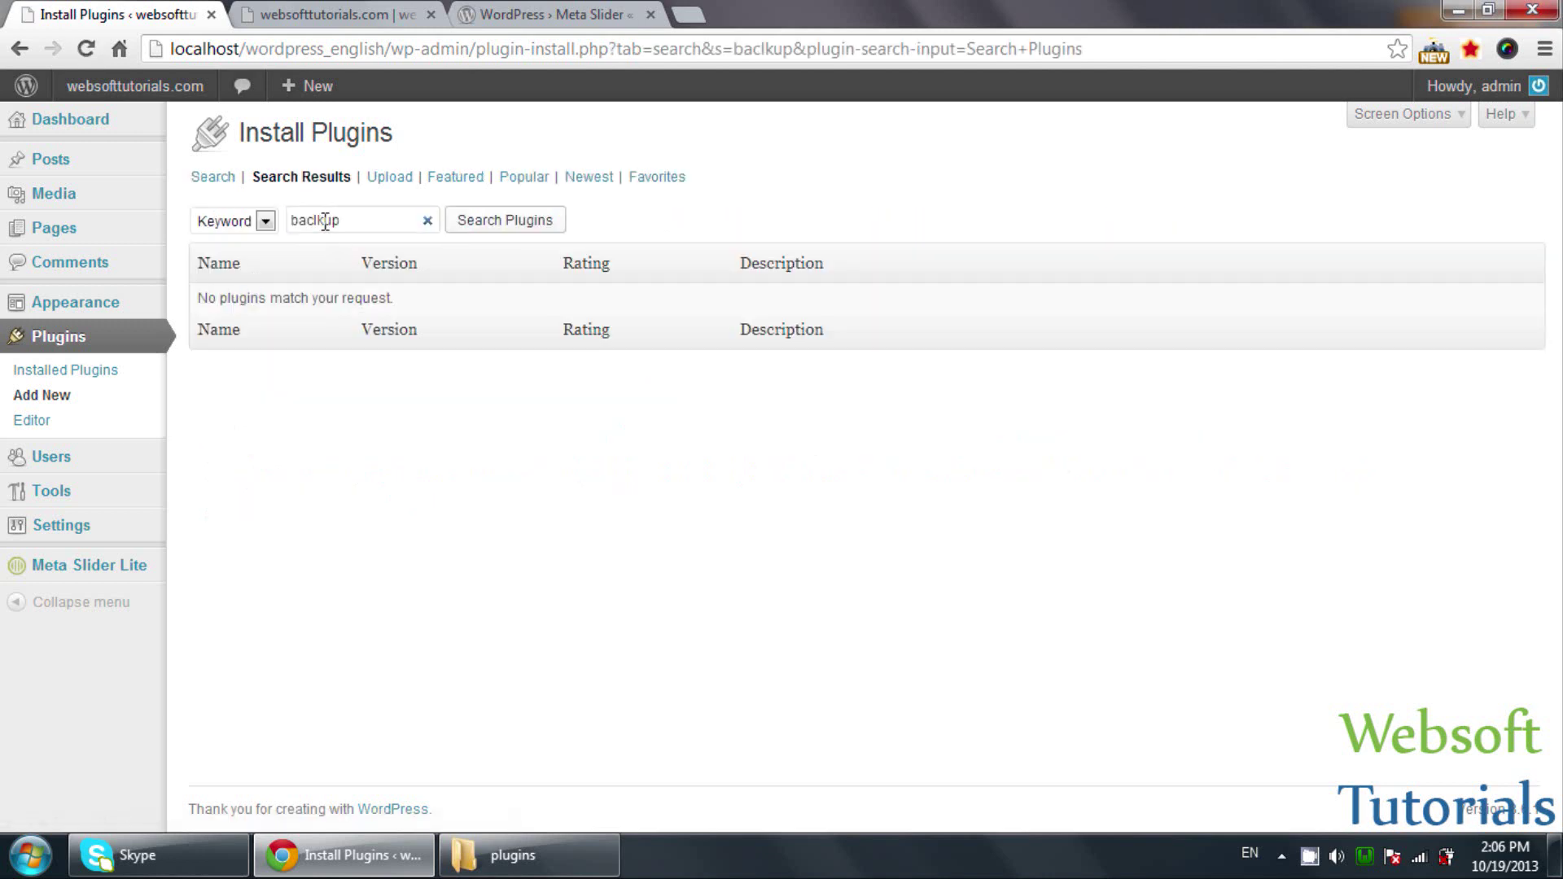
click(325, 222)
key(BackSpace)
key(Return)
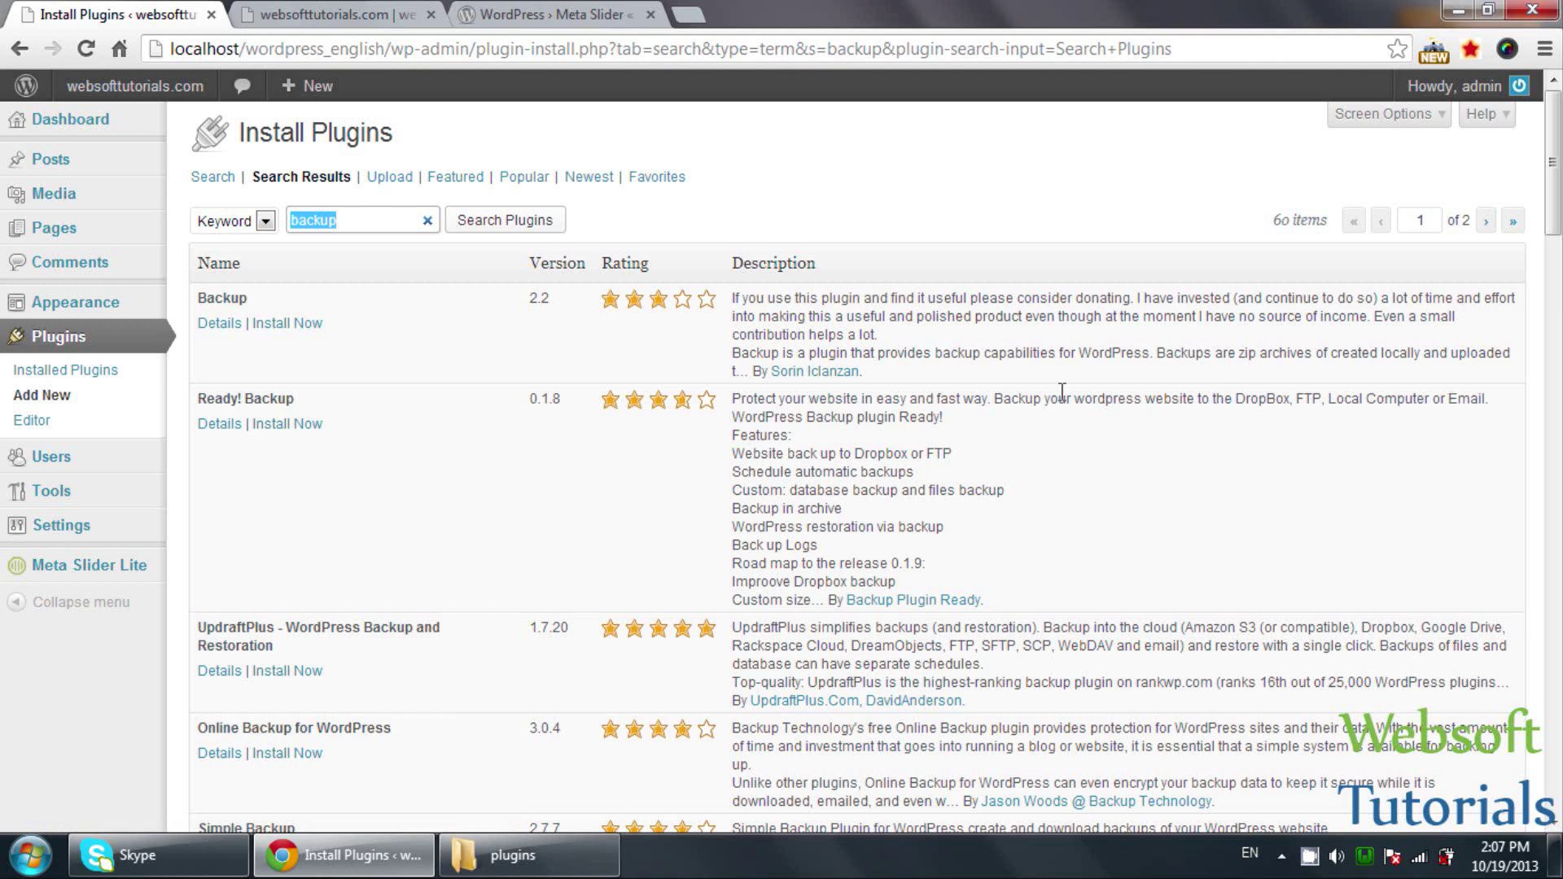
- Install Ready! Backup 0.1.8, confirm the install, and activate it
click(300, 426)
key(Return)
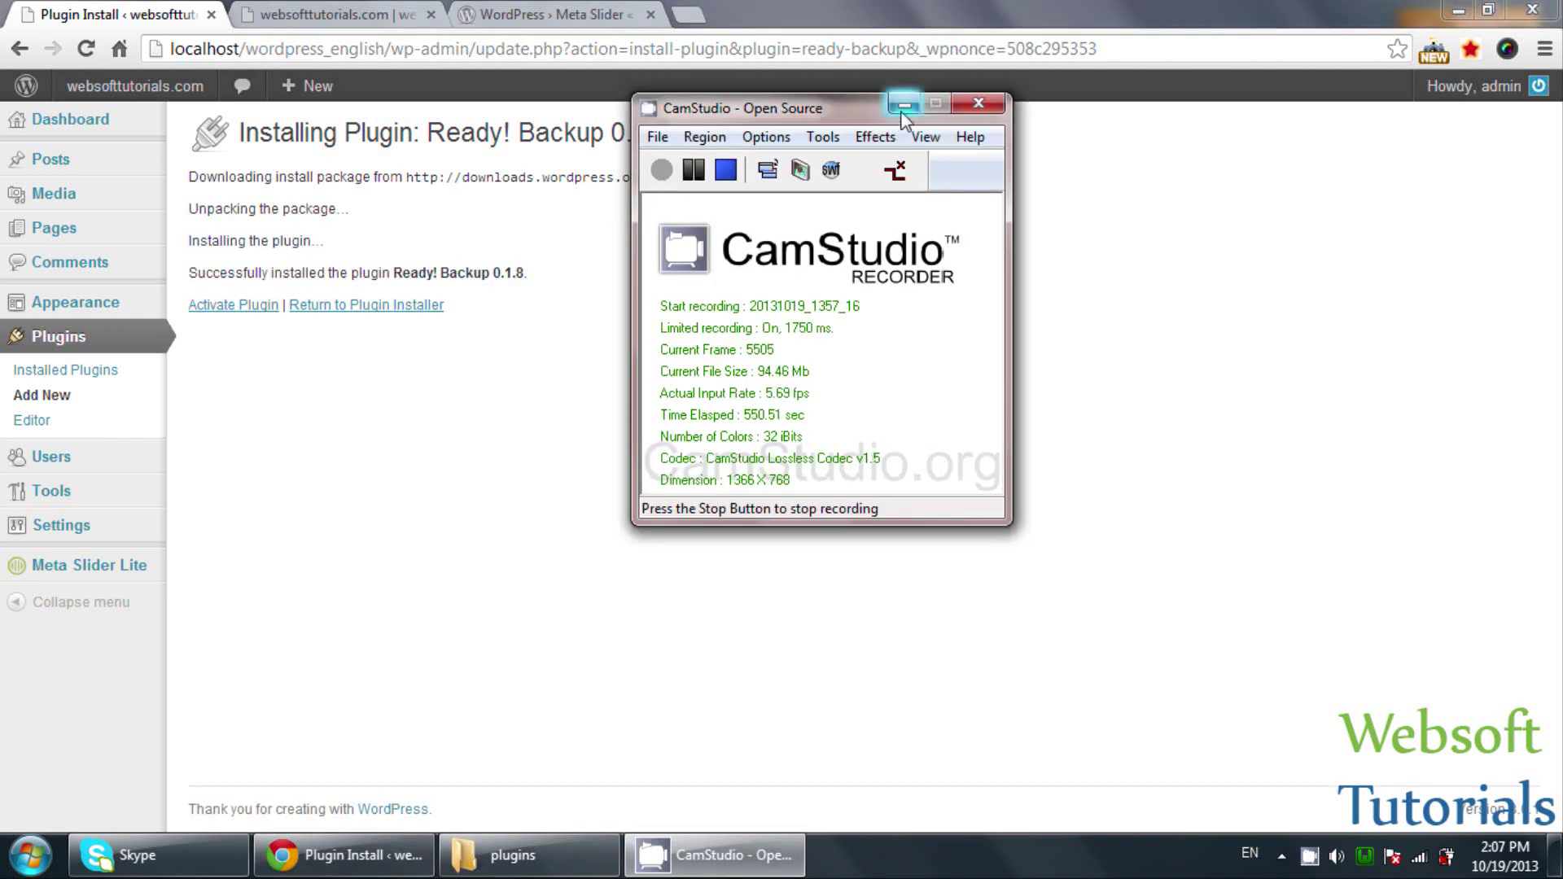
click(254, 310)
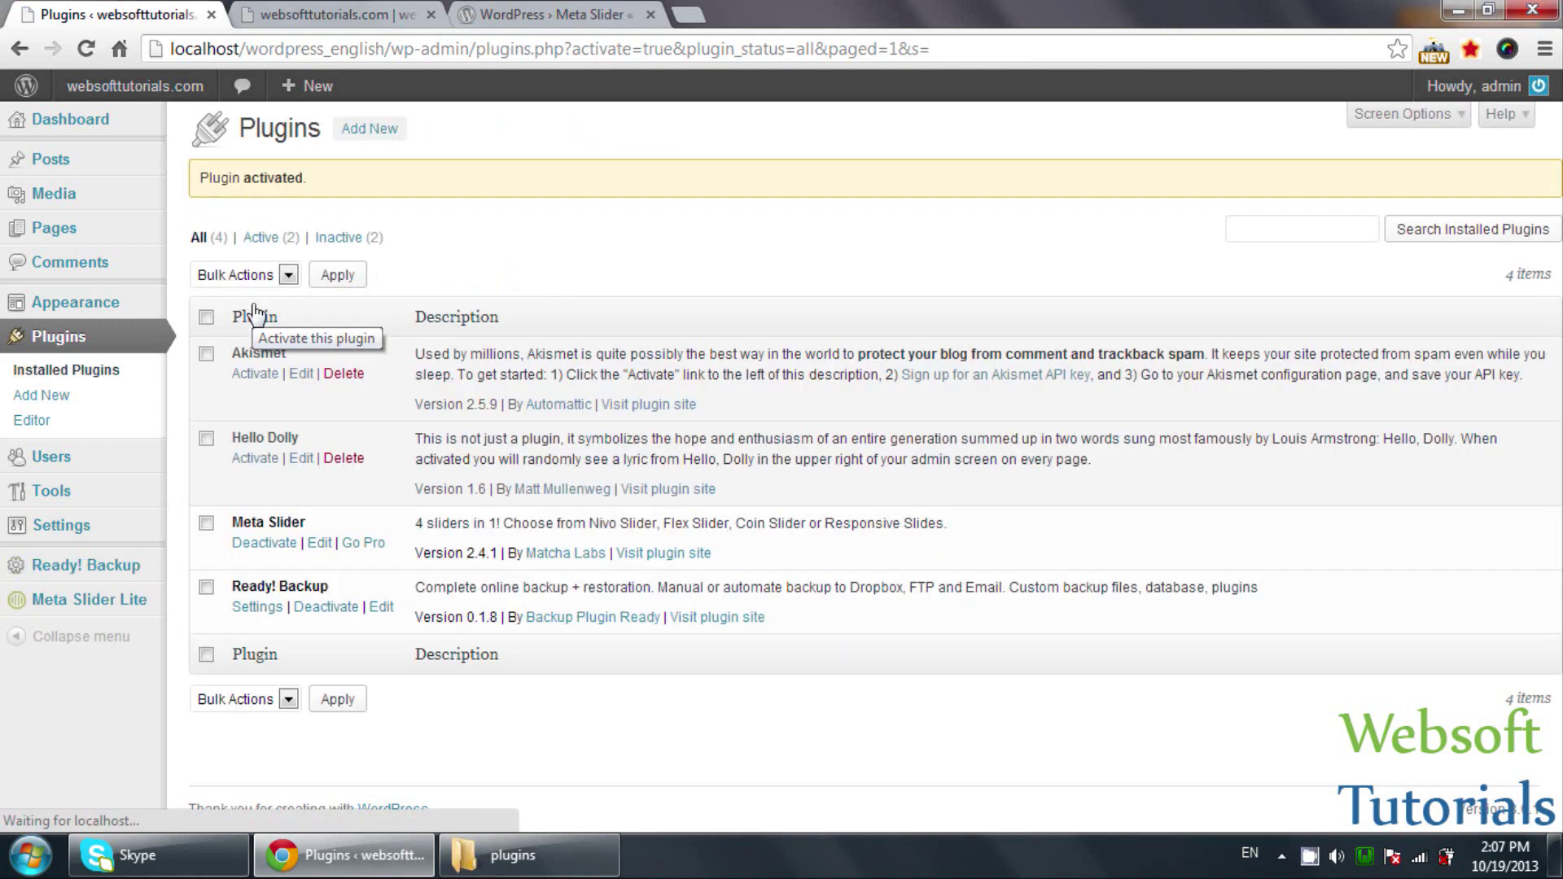
- Open Ready! Backup's Schedule options and toggle scheduled backups on, then back off
click(139, 575)
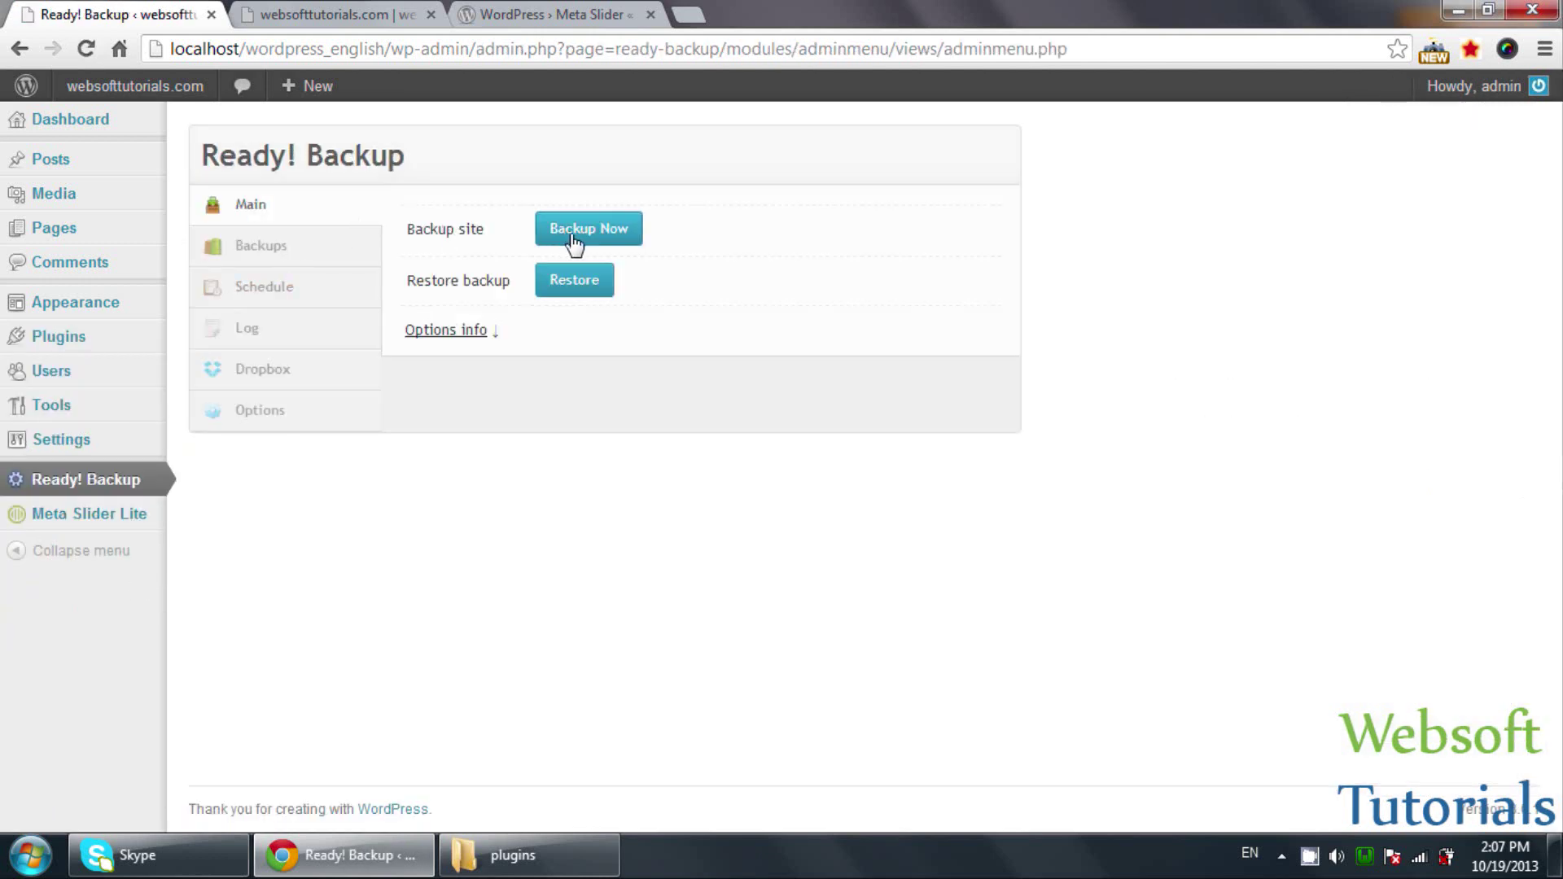
click(324, 242)
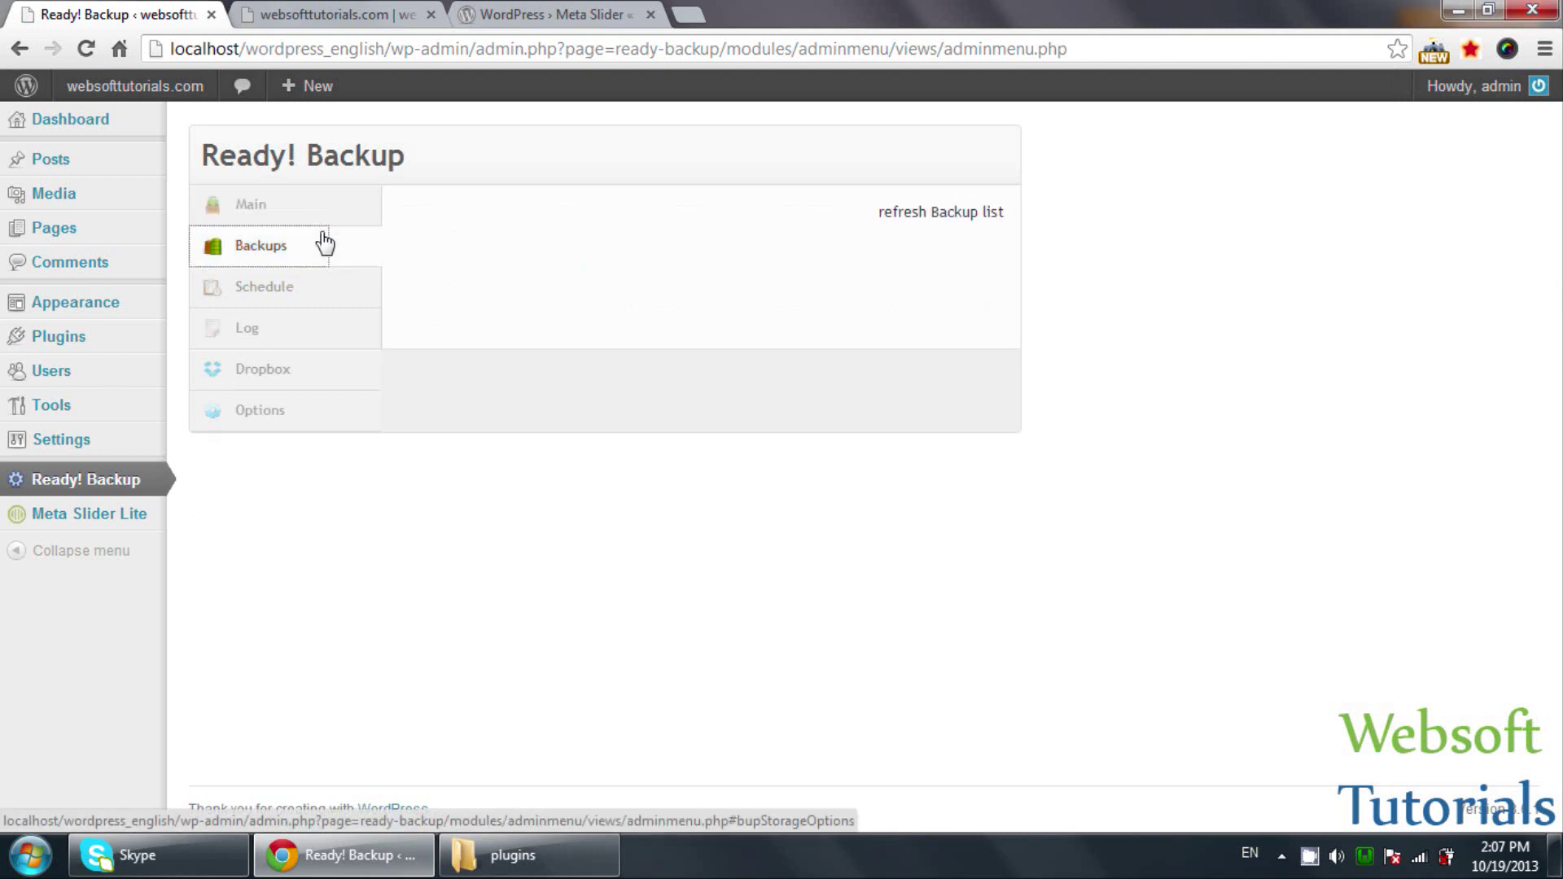
click(306, 292)
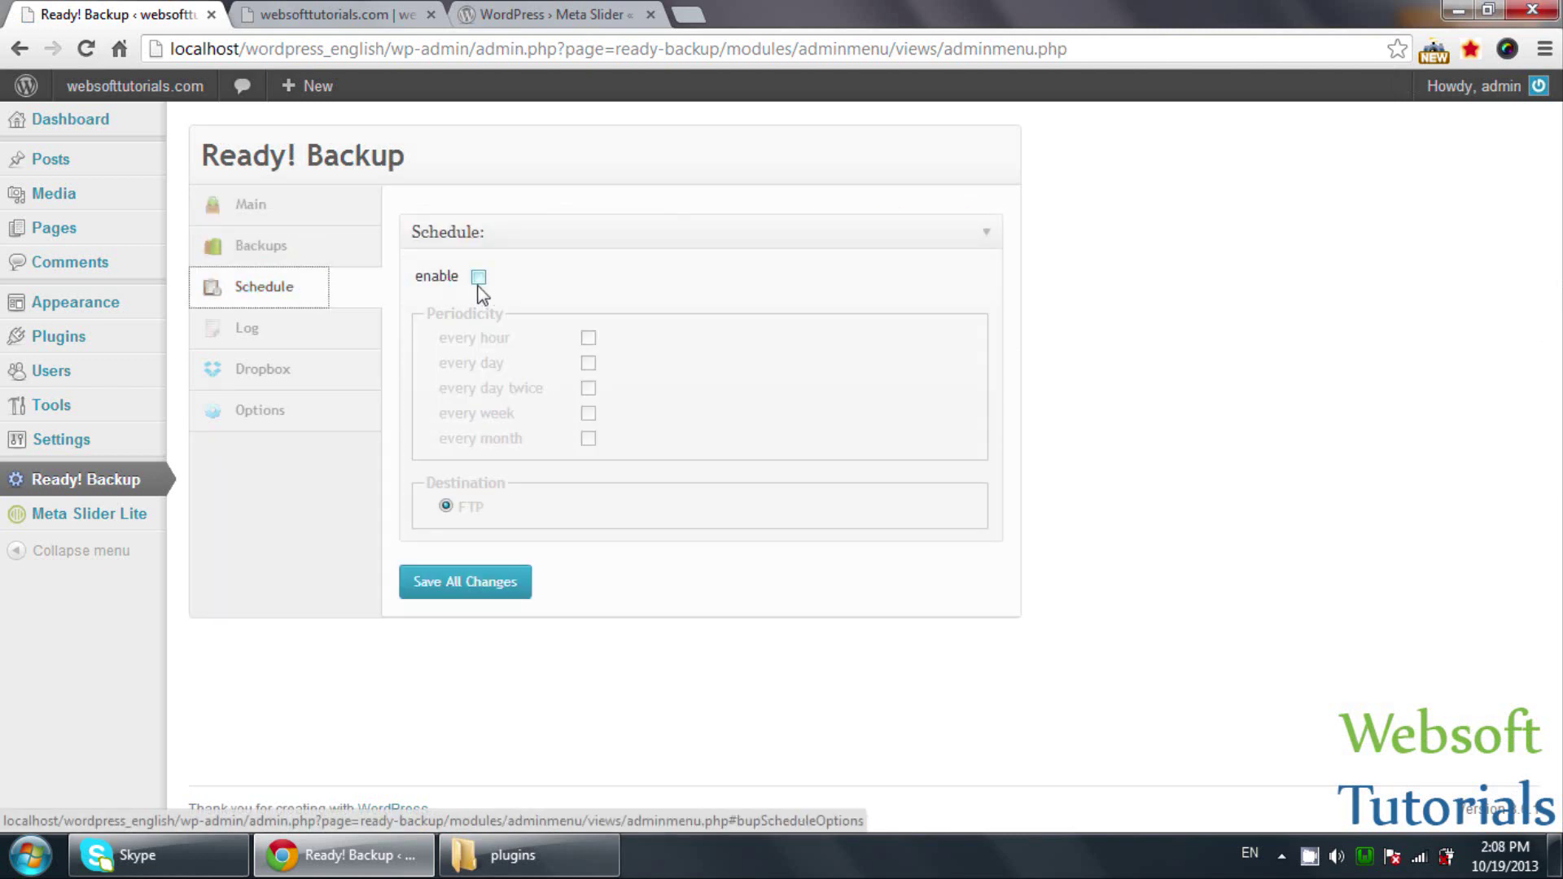
click(479, 278)
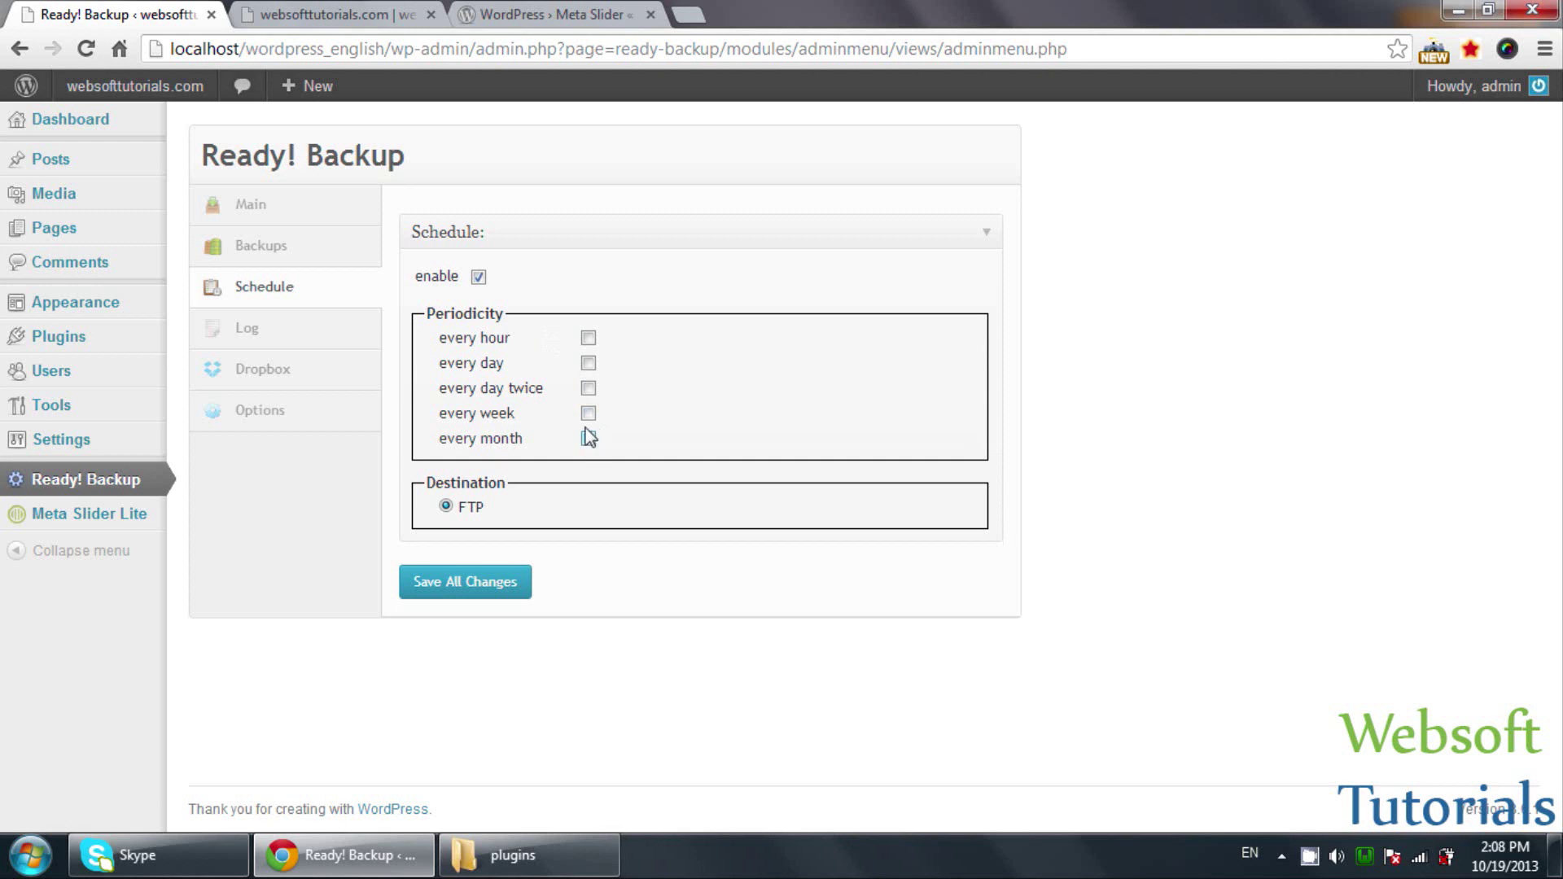
click(479, 277)
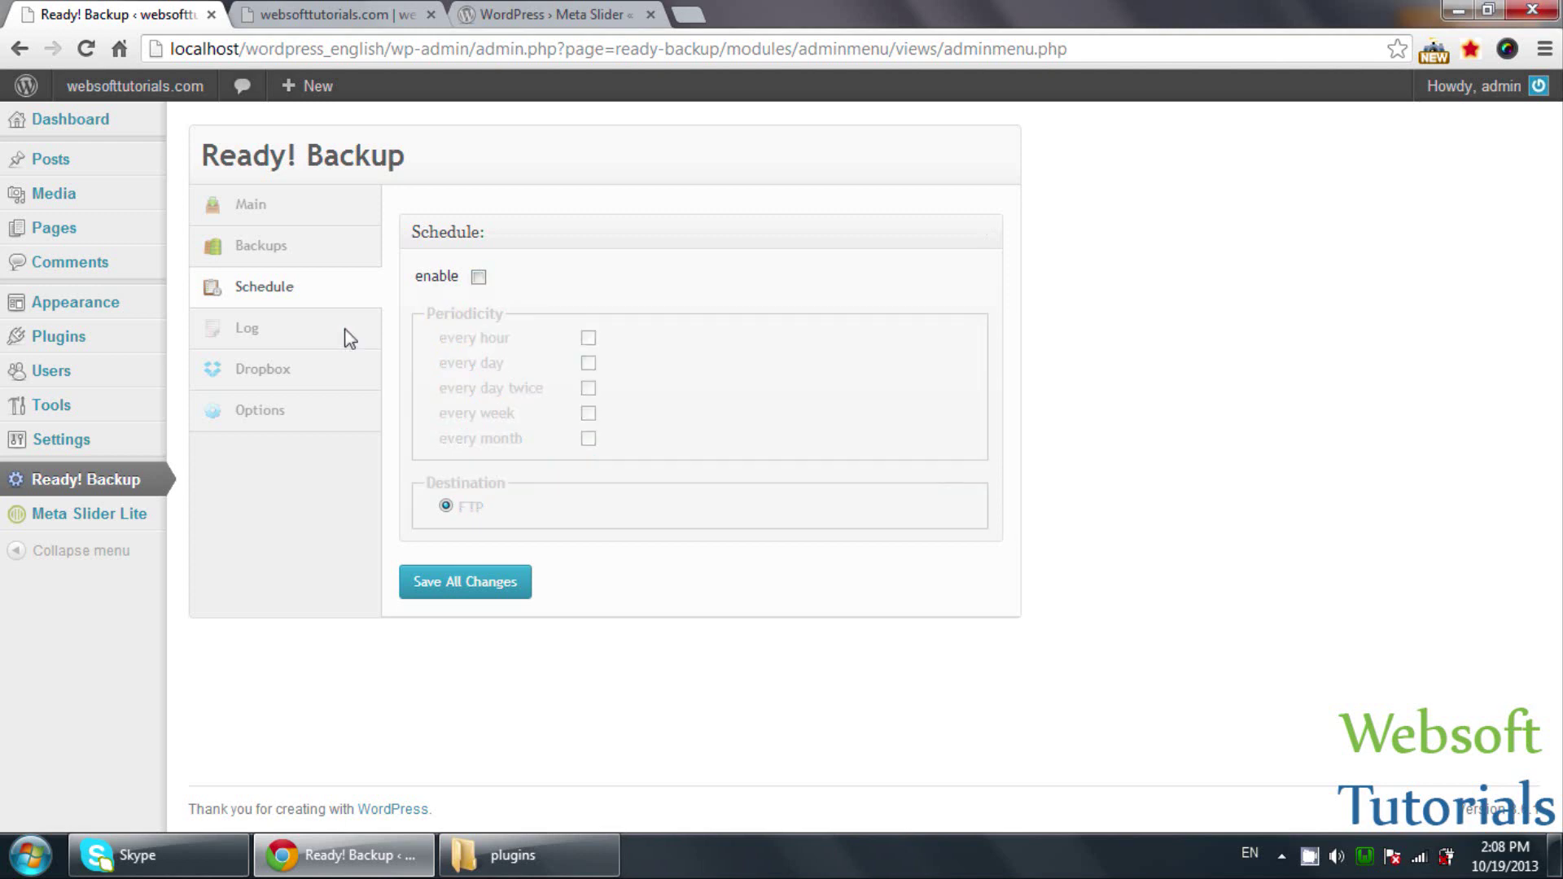
- Open the Dropbox storage settings without saving, and try the App key and secret fields
click(311, 368)
click(828, 456)
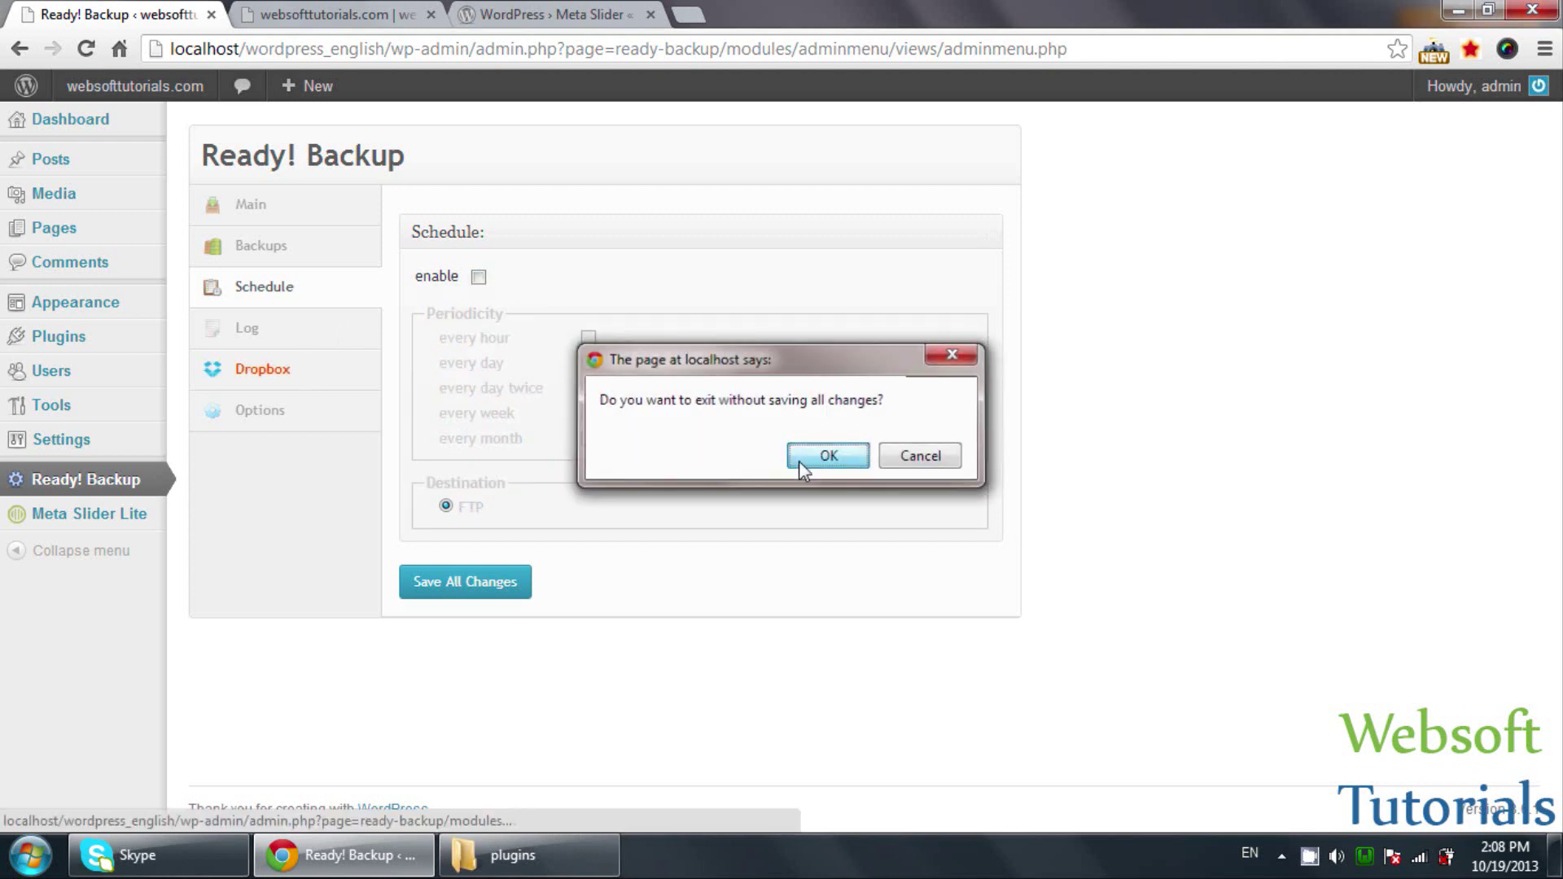
click(468, 277)
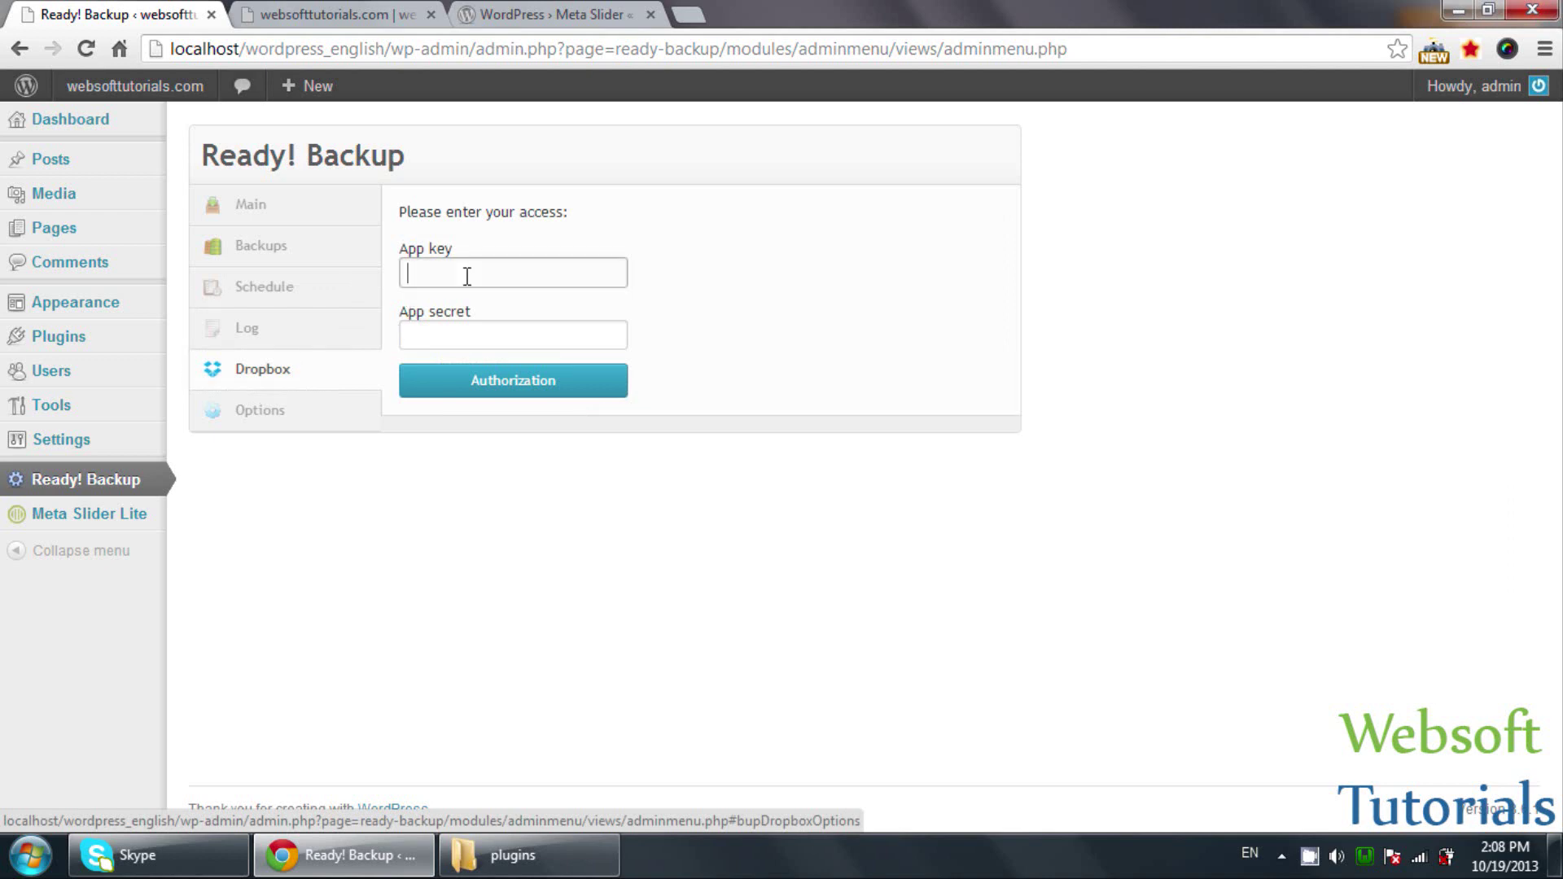
click(467, 335)
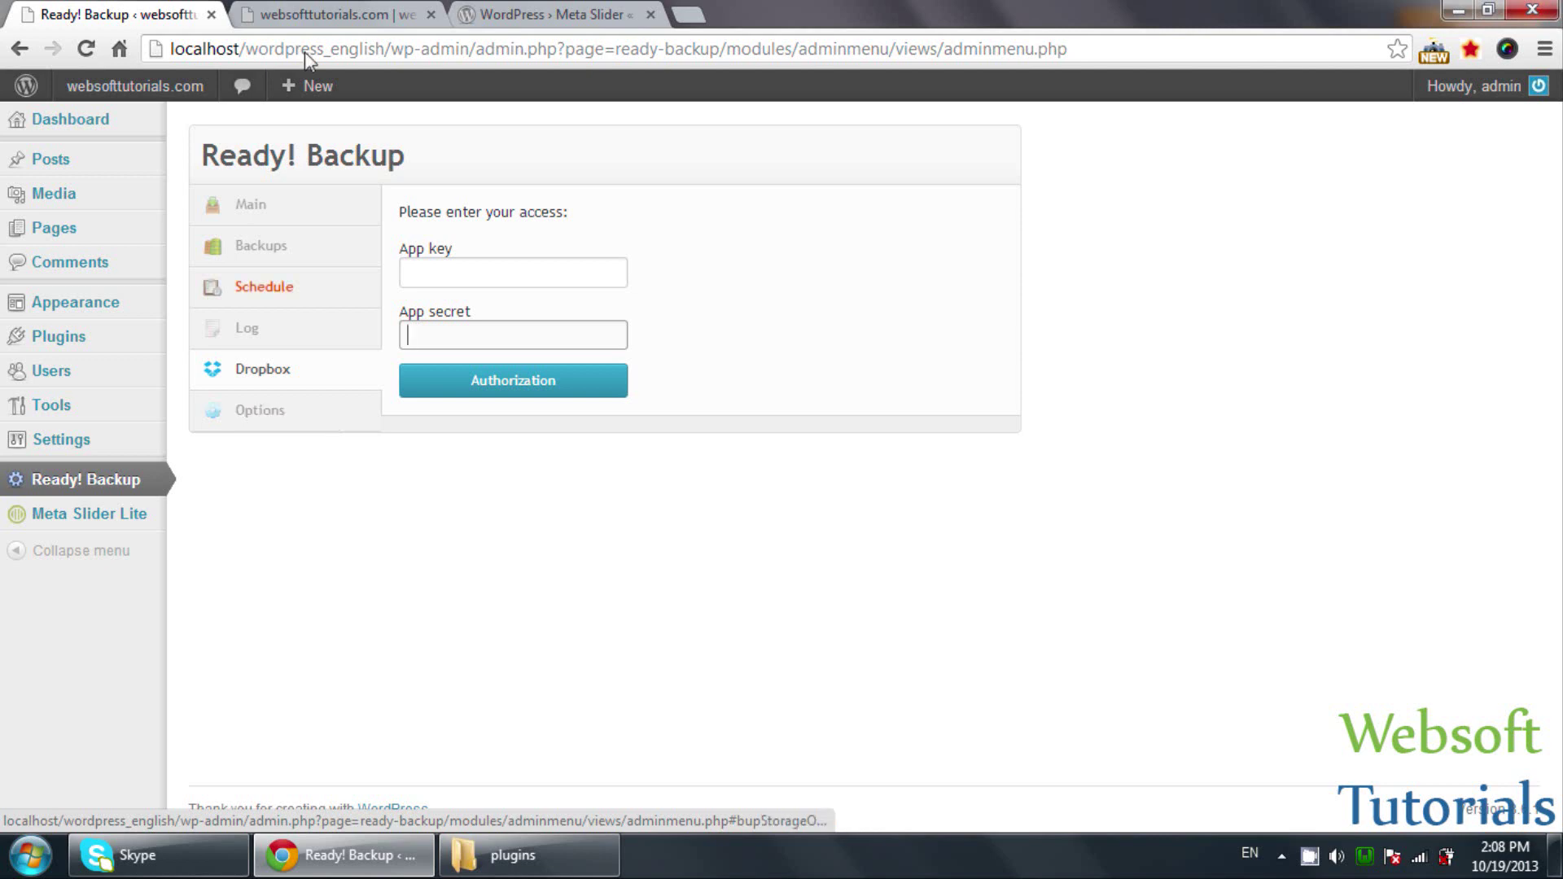
click(314, 16)
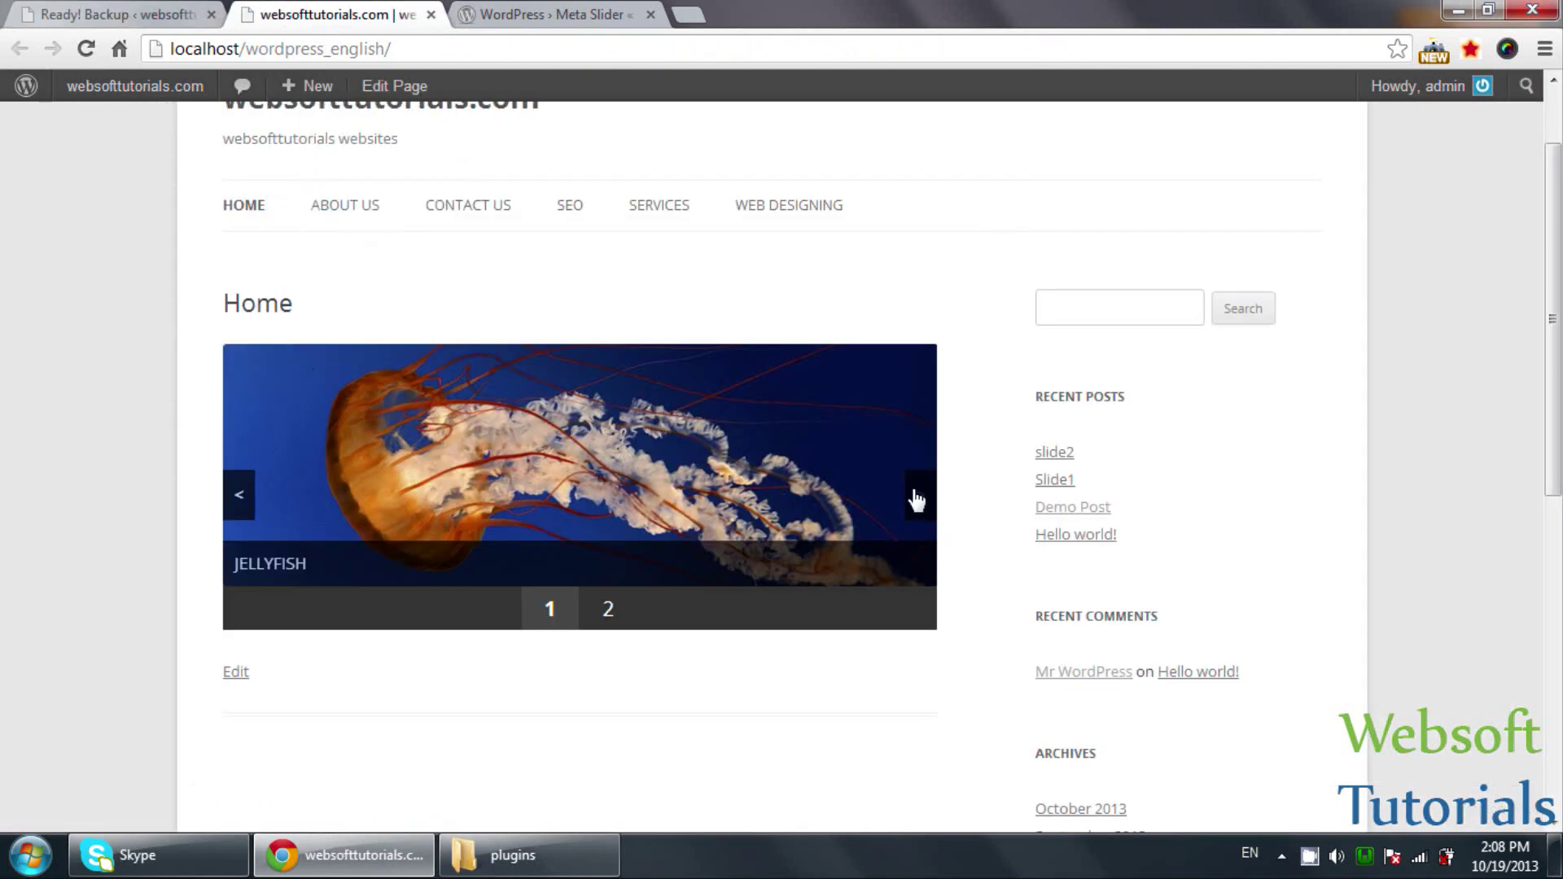
click(918, 495)
click(918, 497)
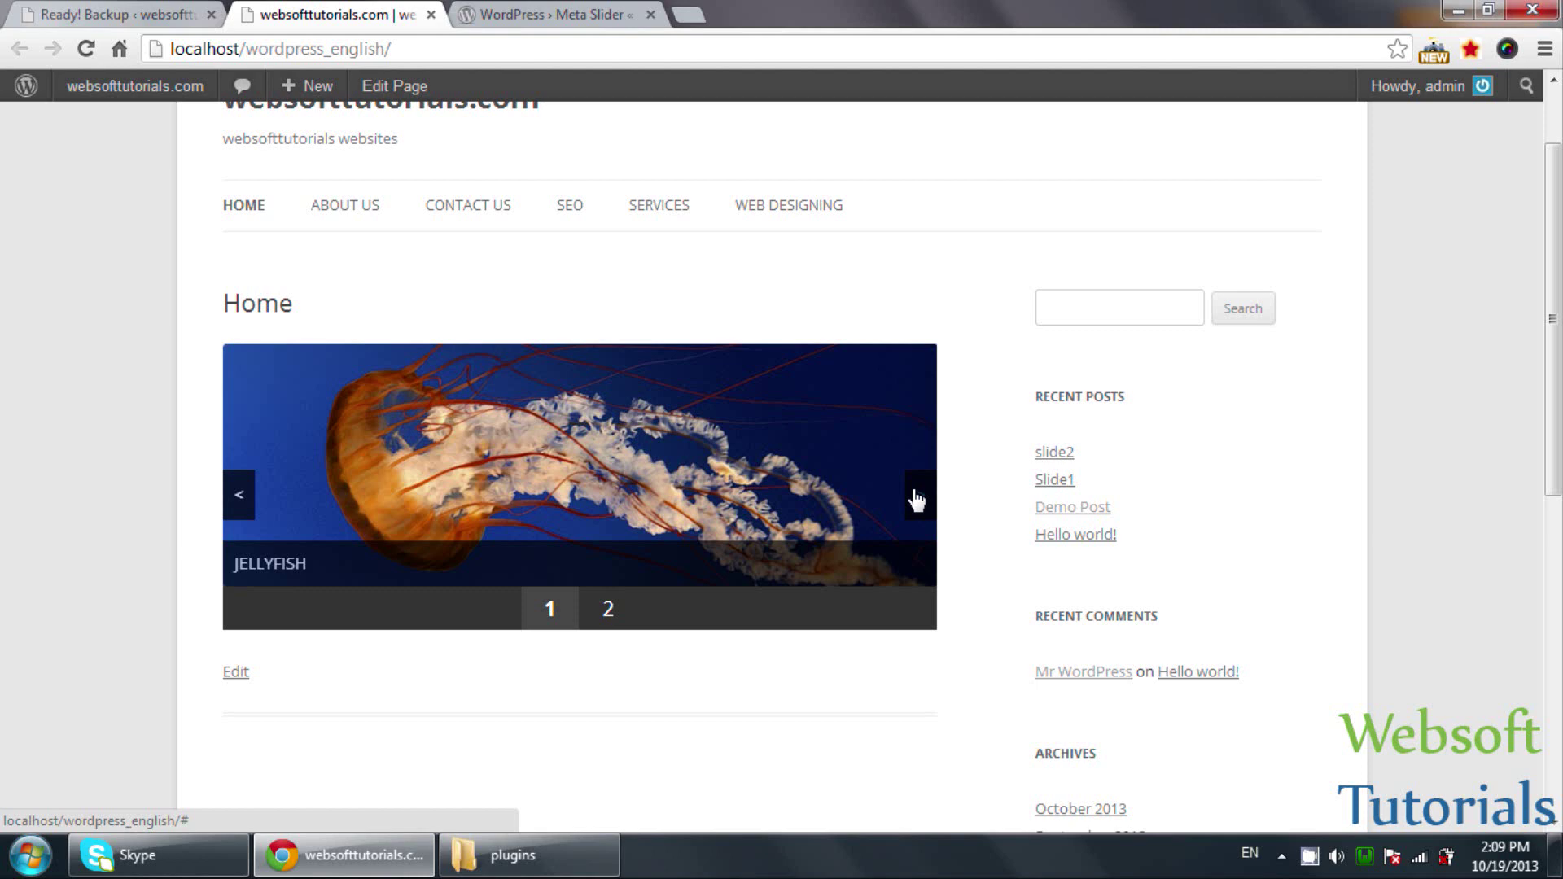
- Go back to the Ready! Backup tab and open Plugins > Add New to search for plugins
scroll(916, 499, up, 2)
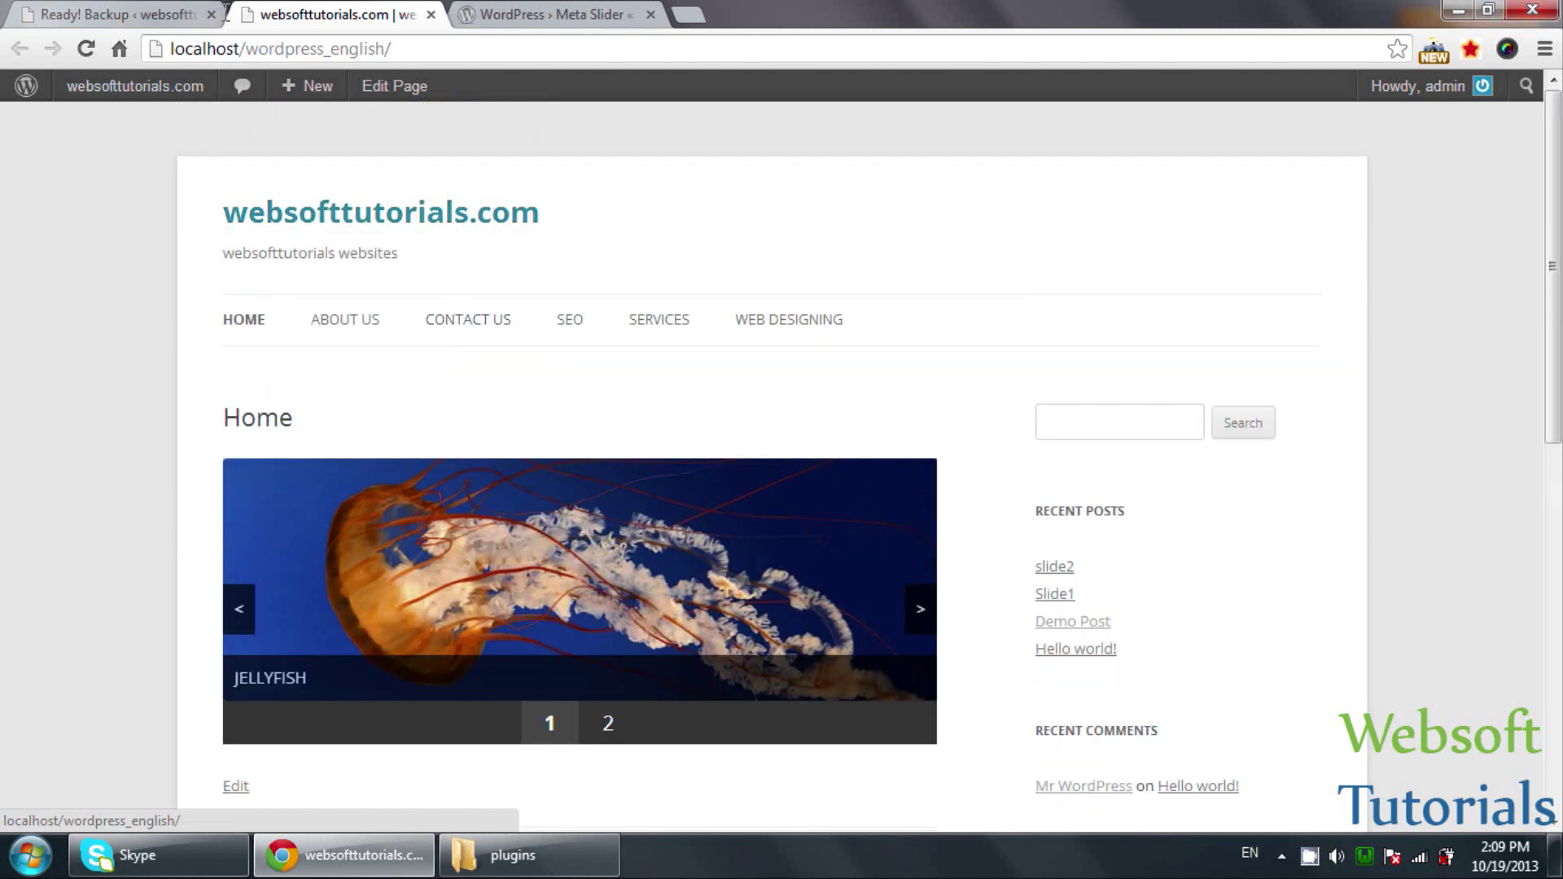
click(122, 13)
click(583, 15)
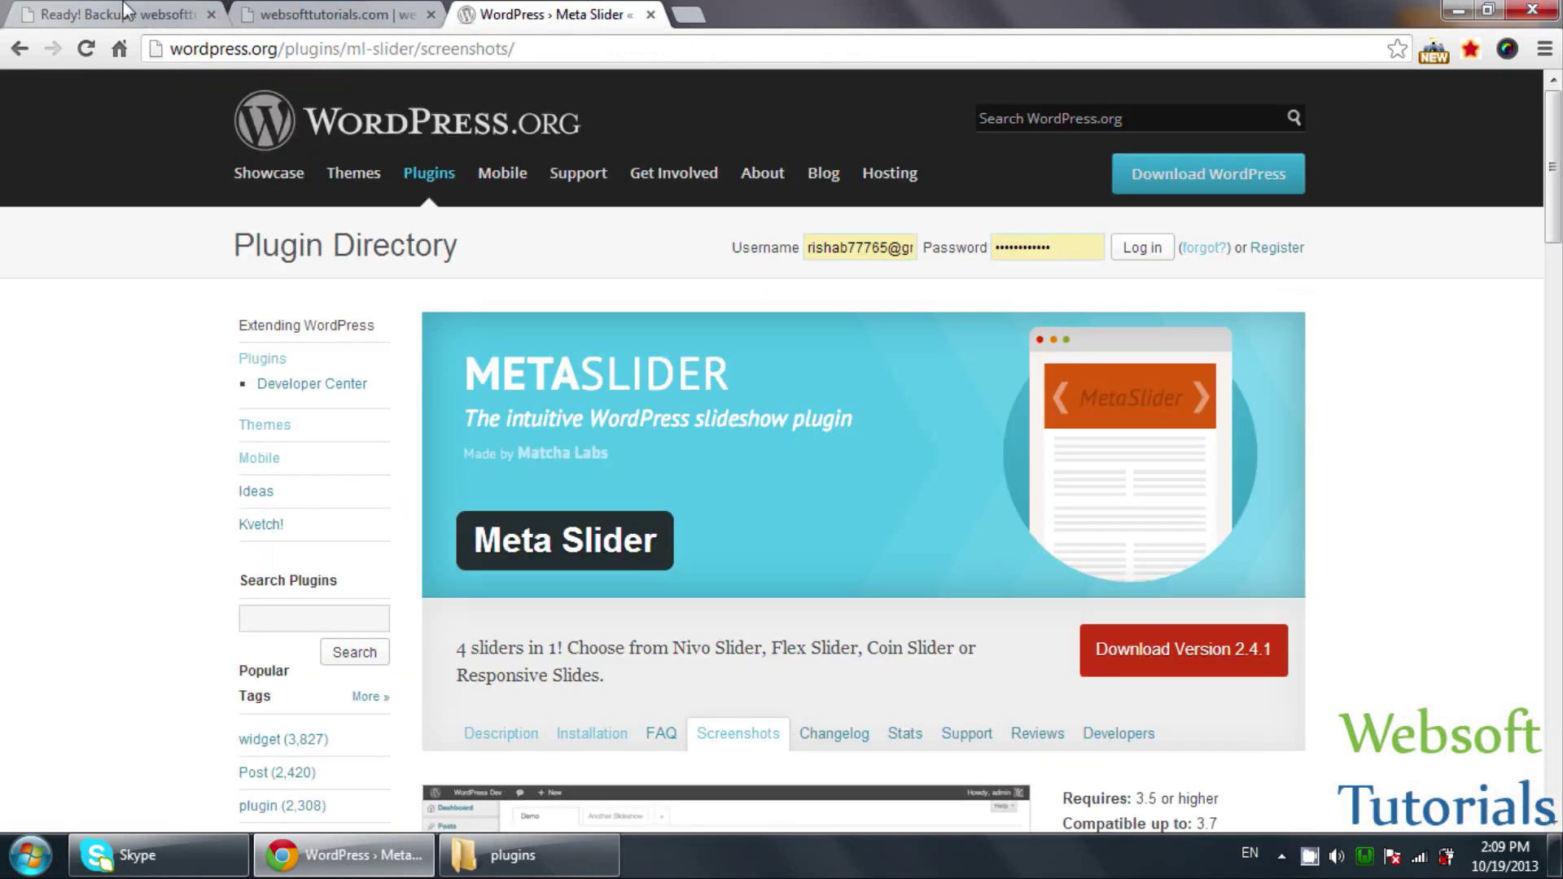
click(122, 14)
mouse_move(84, 339)
click(186, 362)
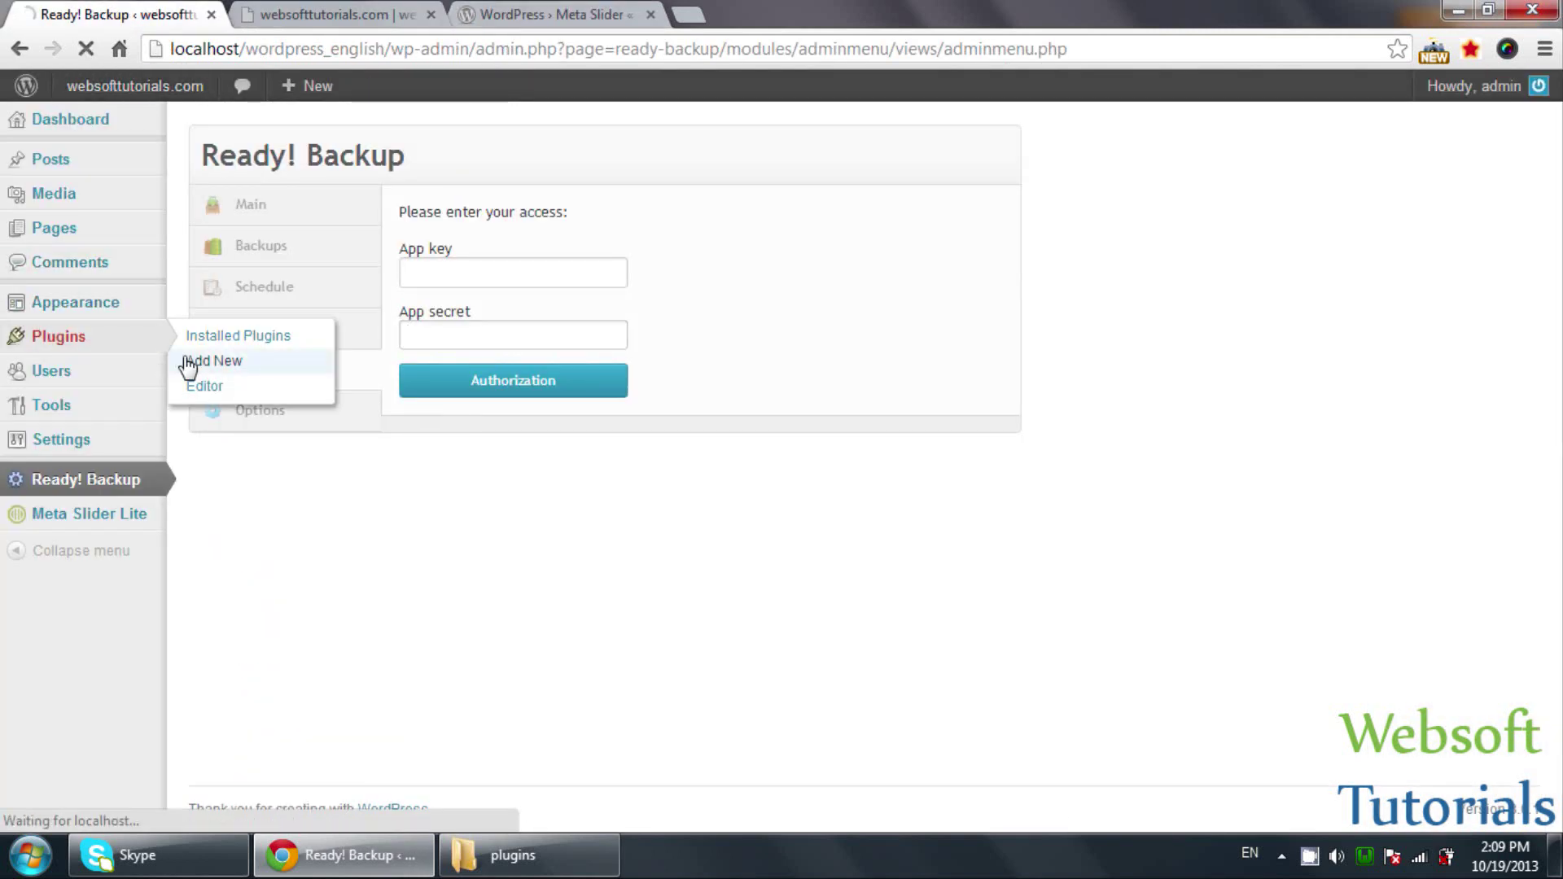